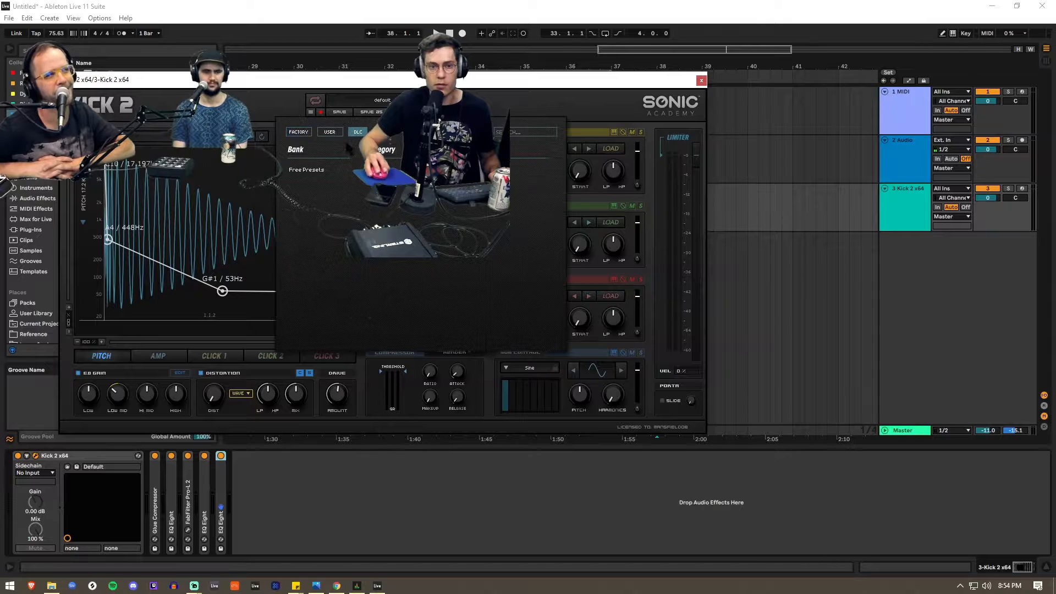
- Load the user preset Noisia_Nob in Kick 2 and move the plugin window so the track controls are accessible
left_click(323, 171)
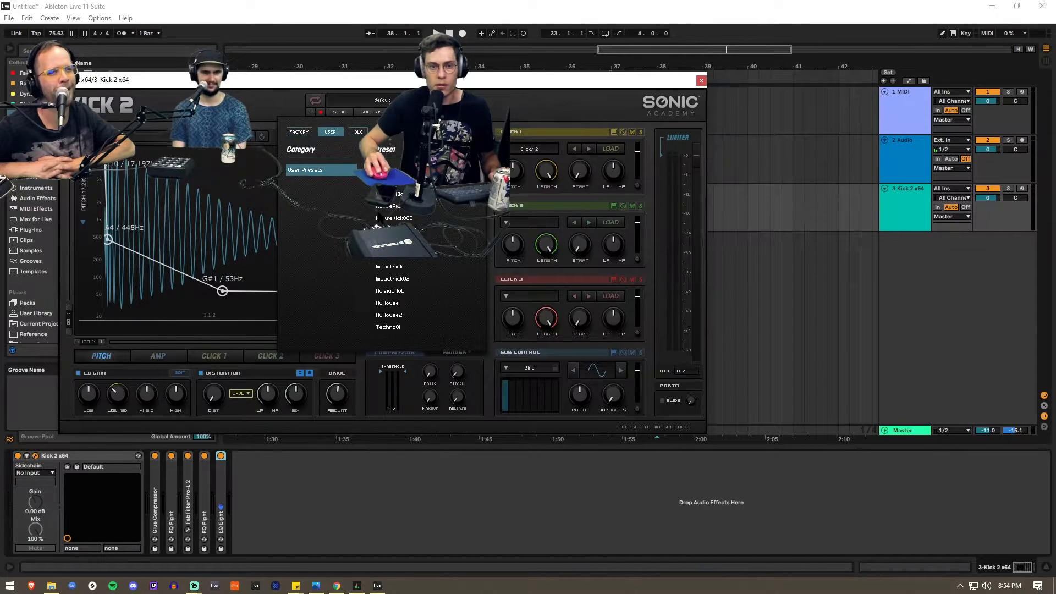
left_click(396, 292)
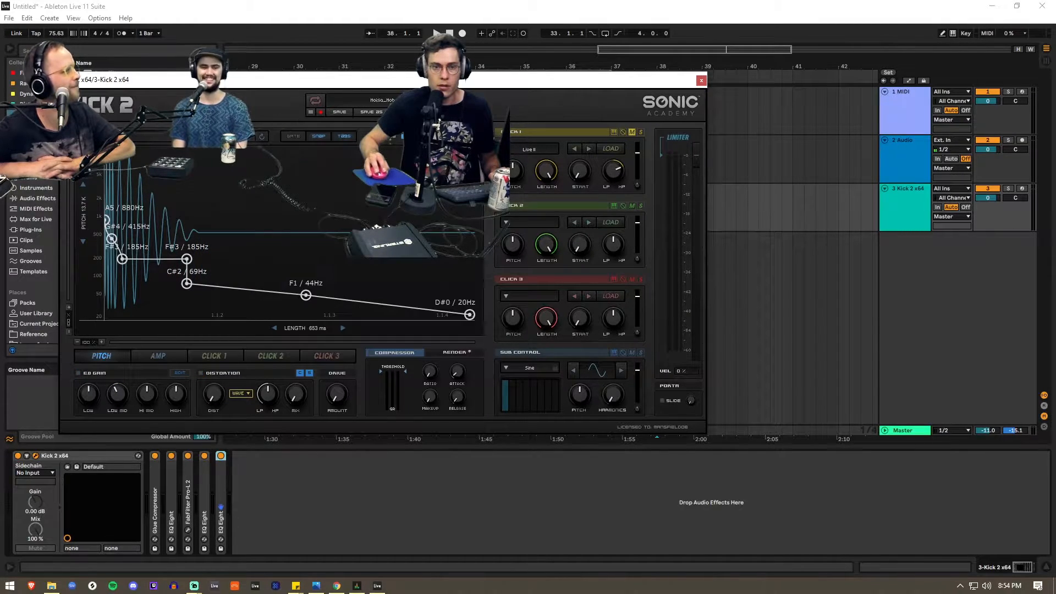
left_click_drag(672, 86, 732, 54)
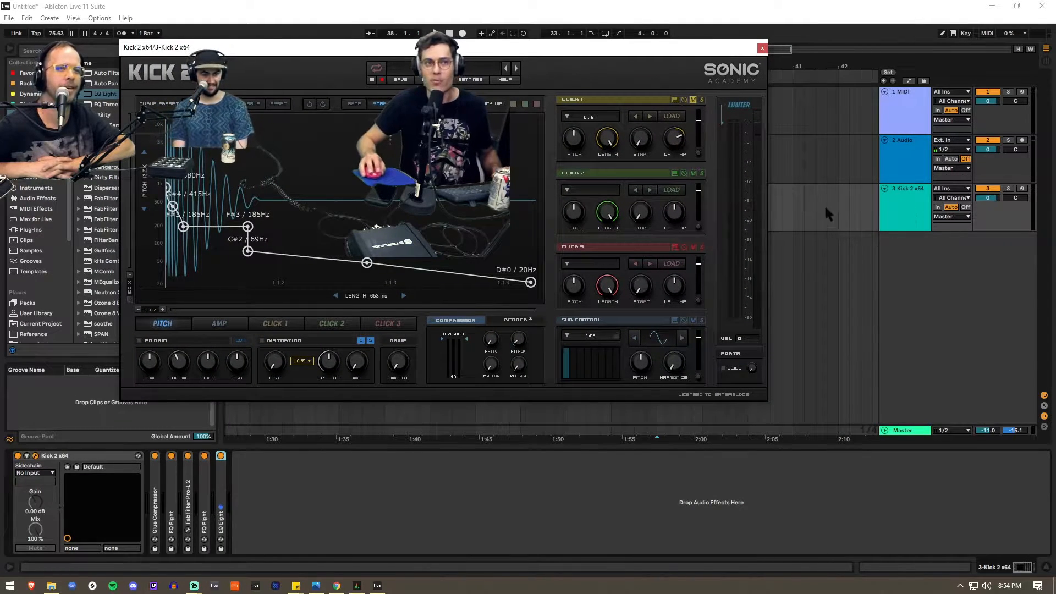
left_click_drag(526, 52, 628, 198)
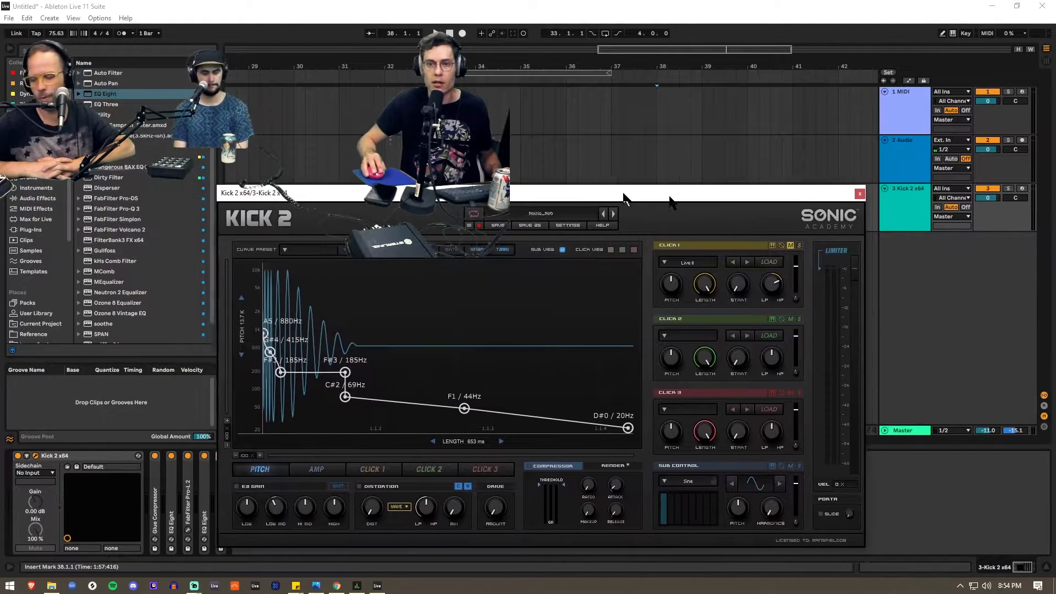
- Arm the Kick 2 track, set the Master volume to -5.1 dB and reposition the Kick 2 window higher
left_click(1022, 189)
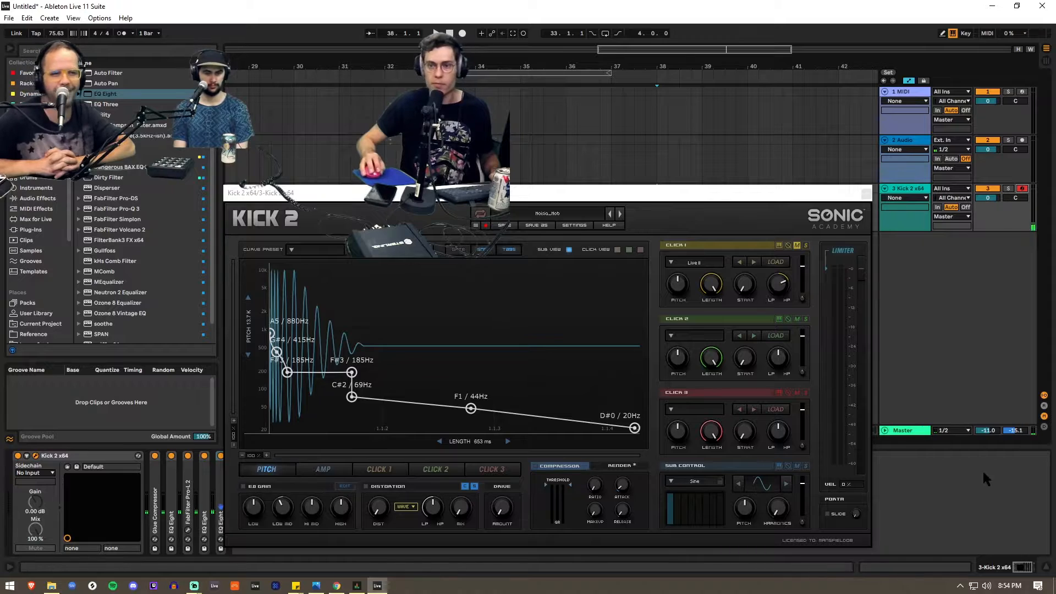
left_click_drag(988, 431, 990, 395)
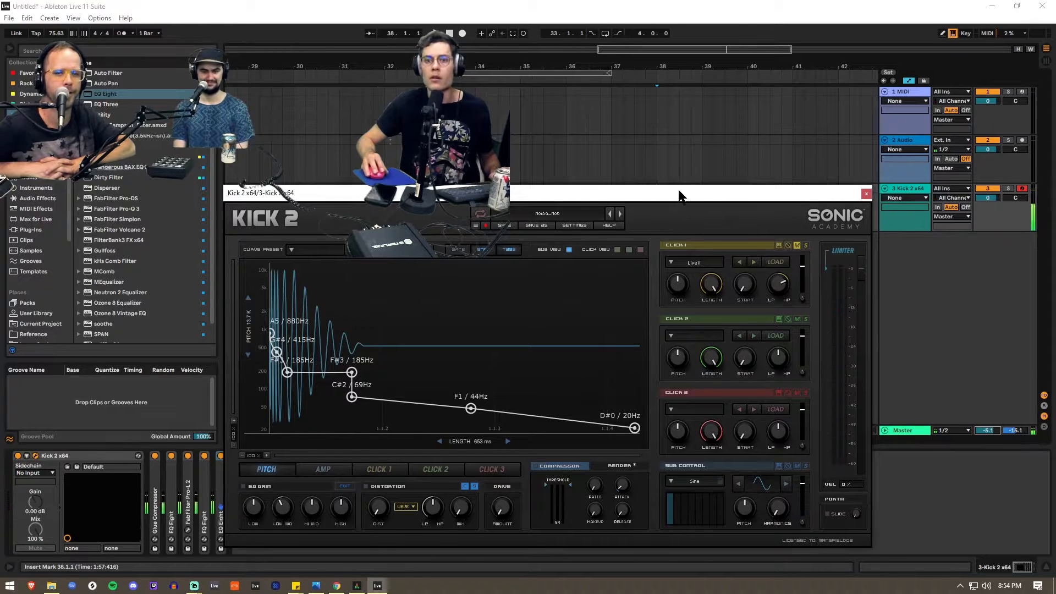
left_click_drag(679, 193, 688, 83)
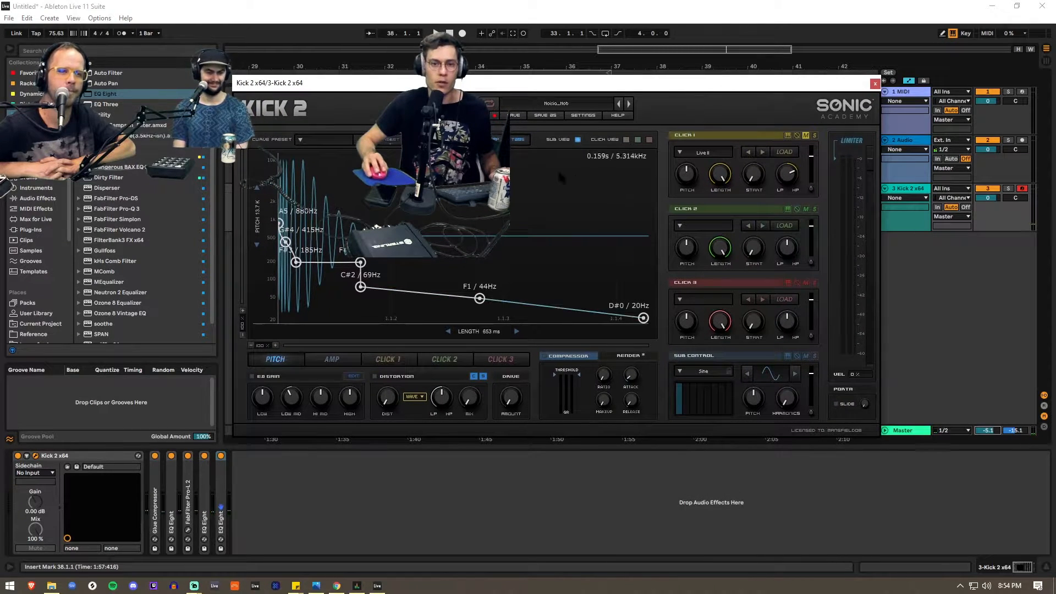
- Toggle the Click 1 mute and shift the amp envelope's full-level node slightly after the start to soften the attack
left_click(806, 135)
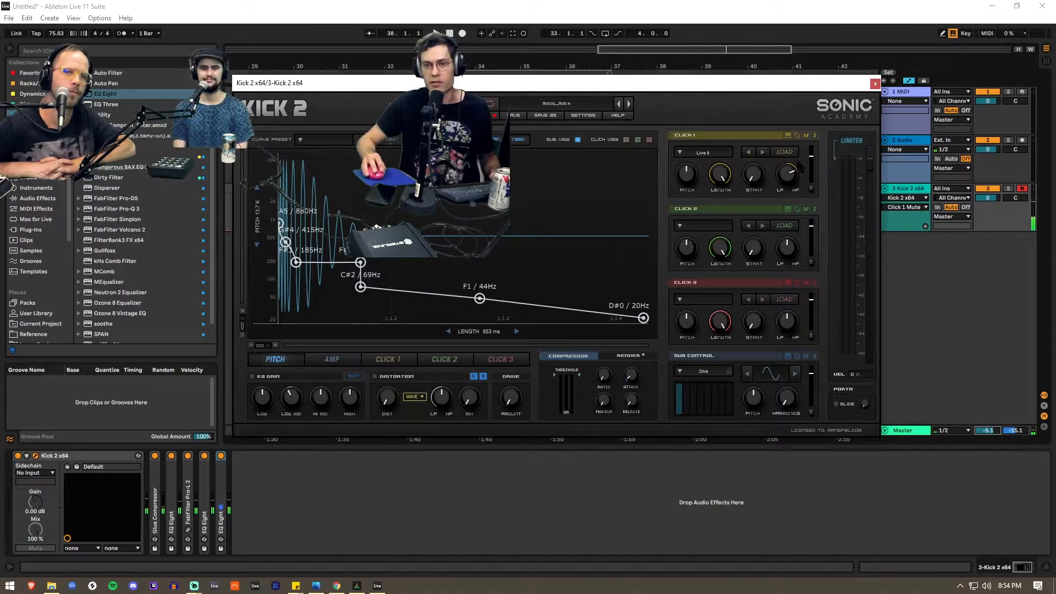
left_click(332, 359)
left_click_drag(291, 154, 284, 155)
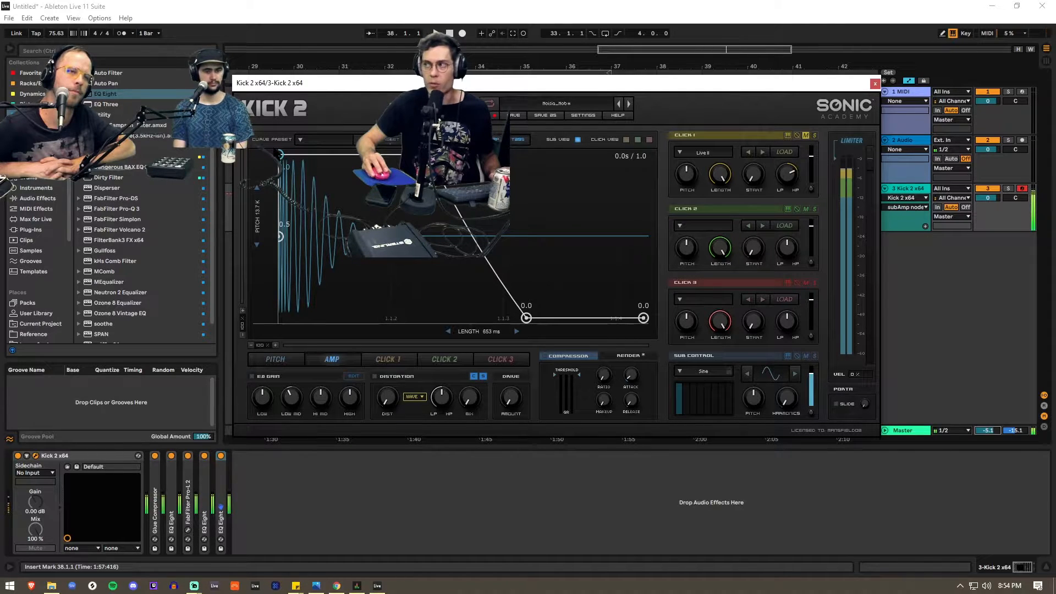
mouse_move(281, 154)
left_mouse_down()
mouse_move(421, 155)
mouse_move(300, 155)
left_mouse_up()
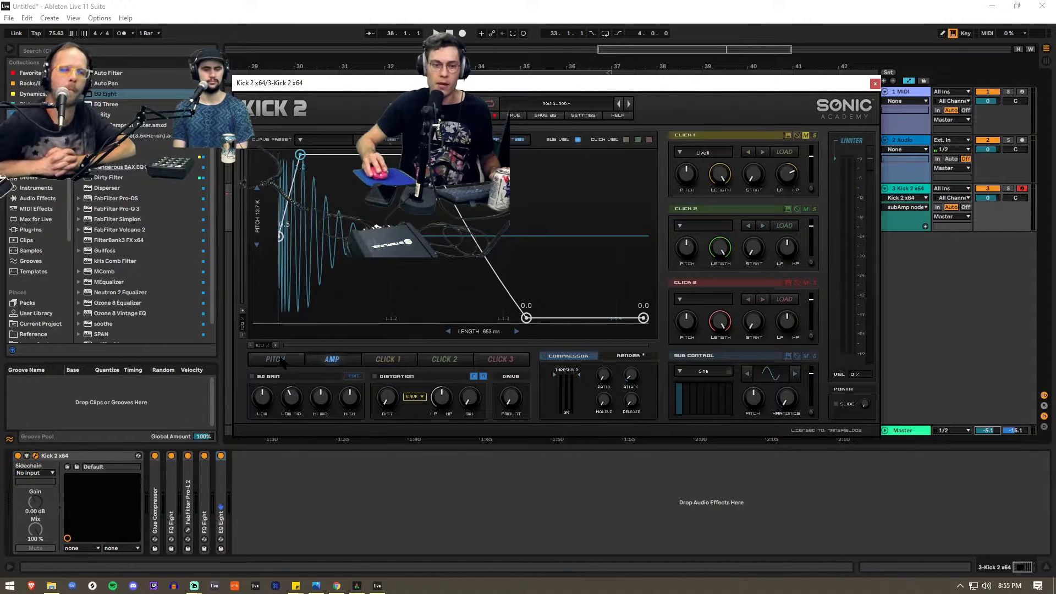
- Raise the first node of the Kick 2 pitch envelope to C6 and close the plugin window
left_click(275, 359)
mouse_move(281, 224)
left_mouse_down()
mouse_move(288, 152)
mouse_move(280, 218)
left_mouse_up()
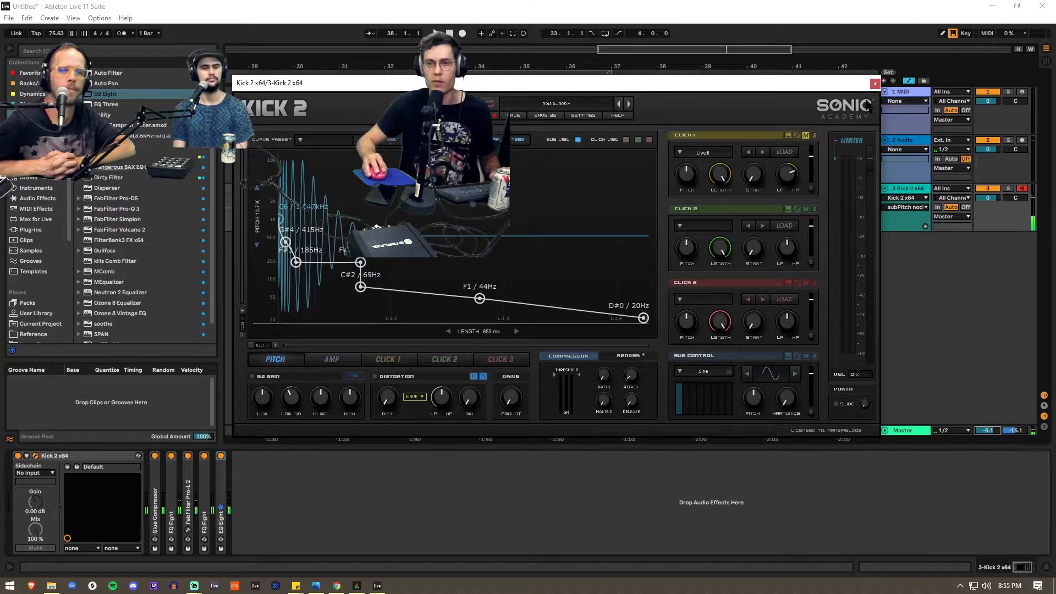
left_click(875, 84)
- Unfold Glue Compressor and the first EQ Eight, setting the compressor's threshold to -14.3 dB, makeup to 8.03 dB and Soft clipping on
double_click(159, 508)
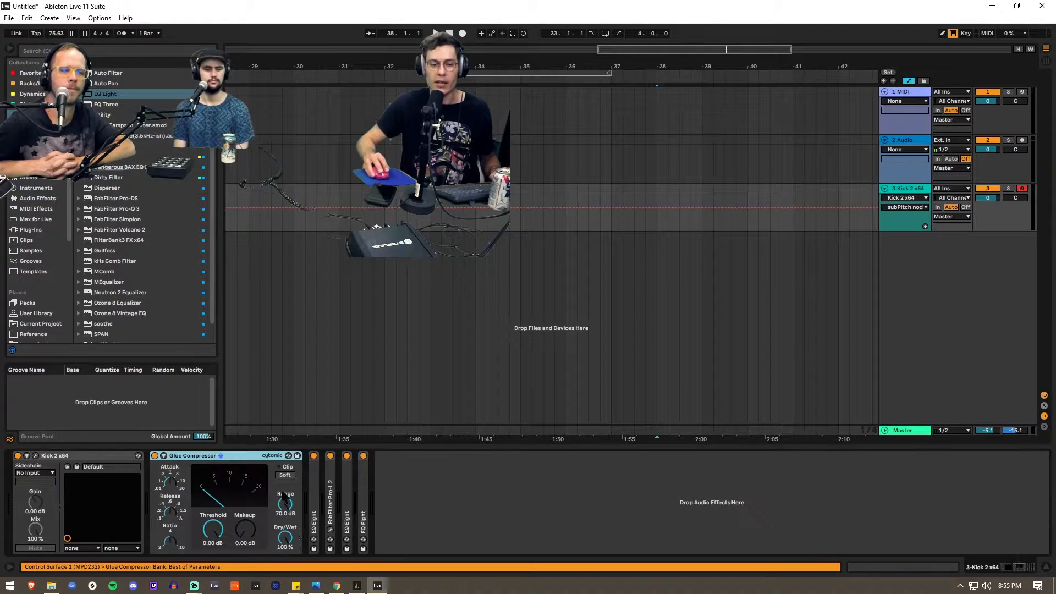
double_click(319, 494)
mouse_move(213, 529)
left_mouse_down()
mouse_move(205, 560)
mouse_move(204, 538)
left_mouse_up()
left_click_drag(170, 483, 246, 511)
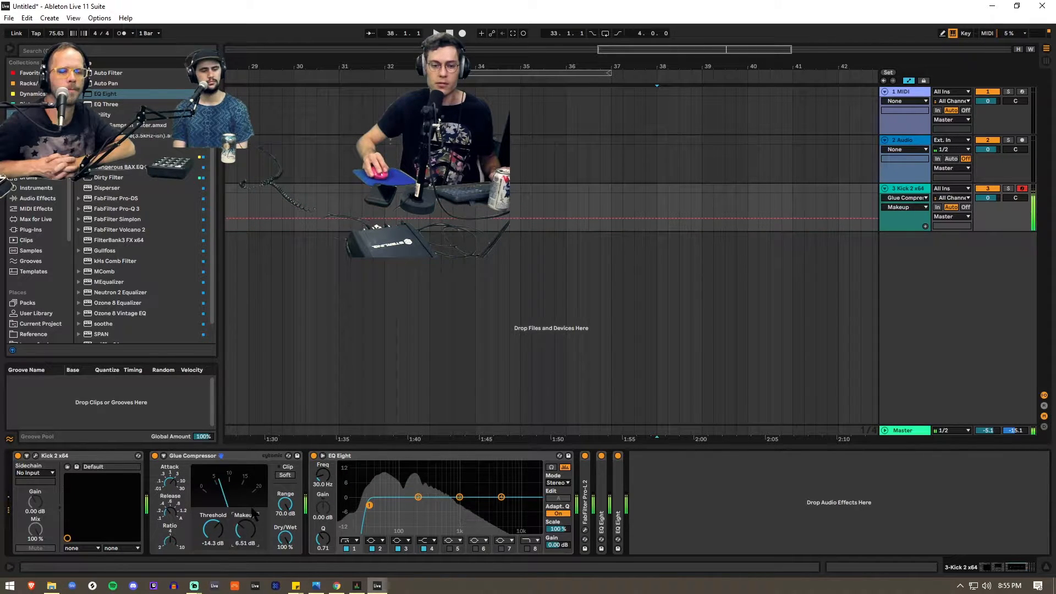
left_click(285, 475)
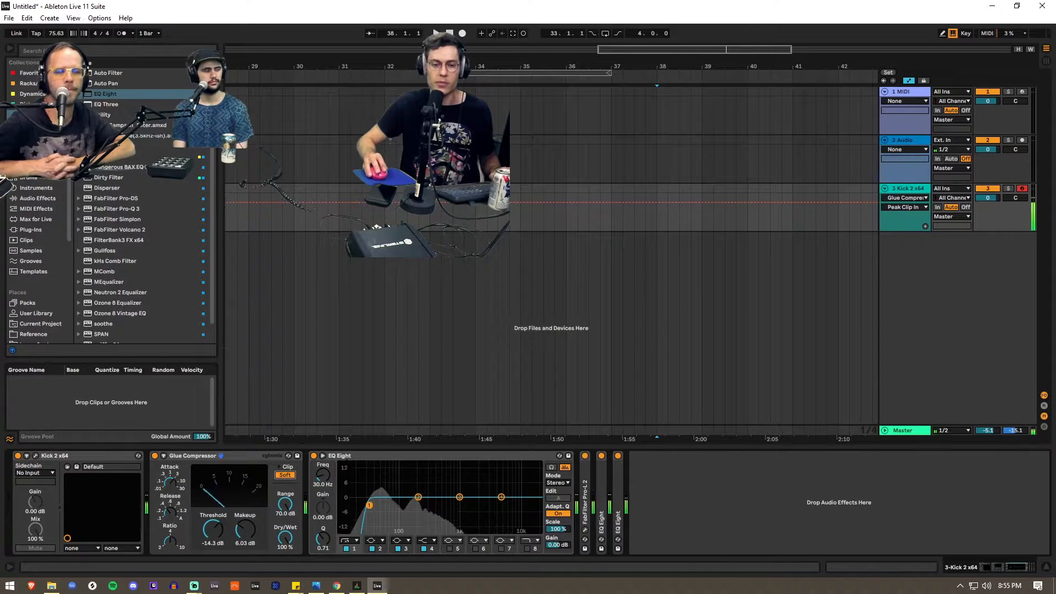
- Disable EQ Eight band 1 and set band 2 to a -5.58 dB cut at 190 Hz with Q 1.94
left_click(346, 548)
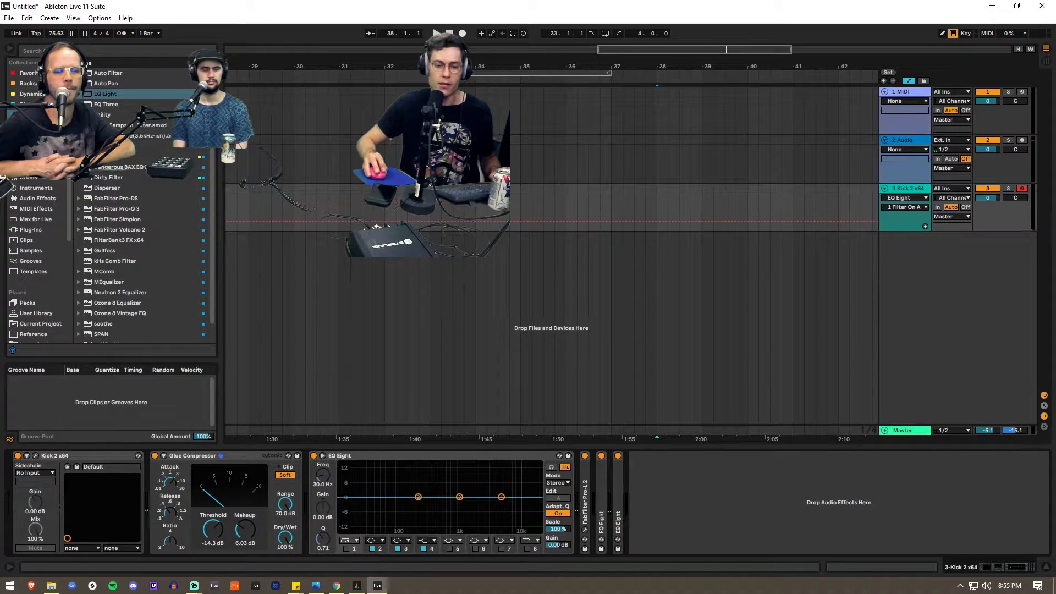
mouse_move(417, 497)
left_mouse_down()
mouse_move(416, 515)
mouse_move(443, 515)
mouse_move(448, 491)
mouse_move(385, 493)
mouse_move(418, 492)
mouse_move(428, 509)
left_mouse_up()
left_click_drag(324, 540, 326, 519)
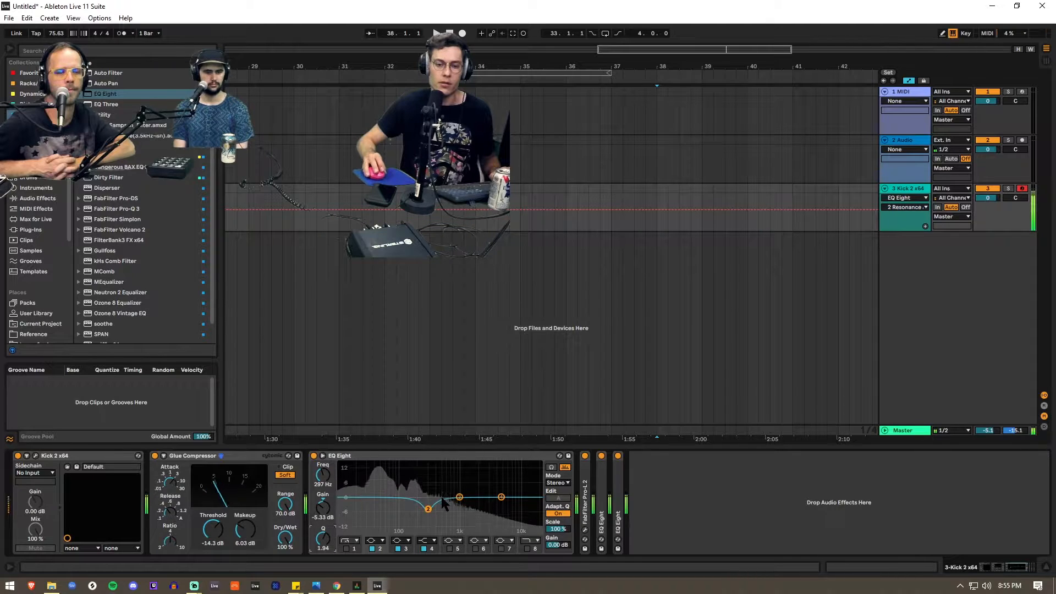
left_click_drag(428, 508, 416, 510)
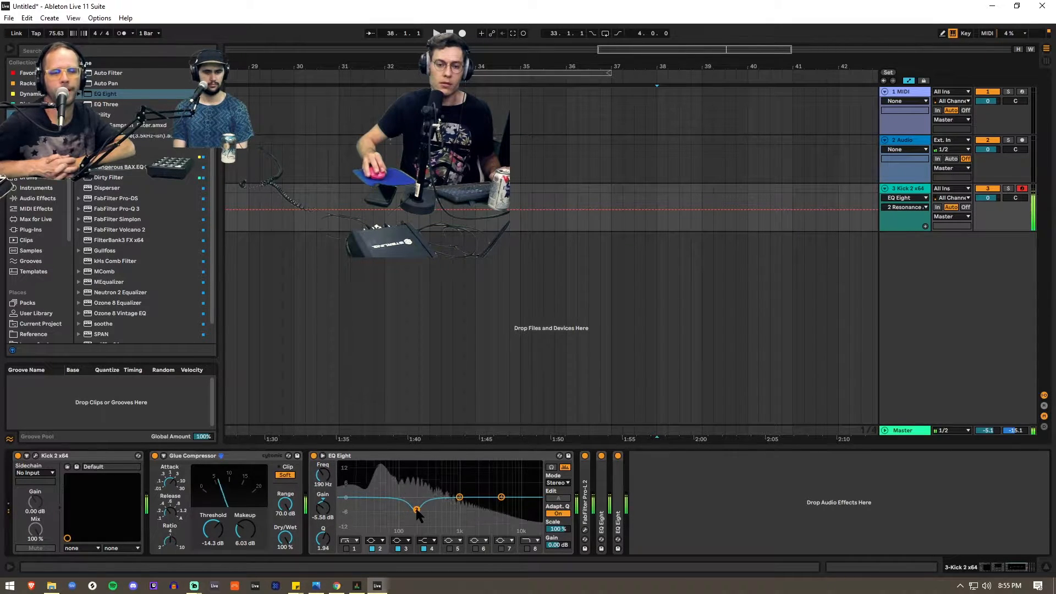
- Open Wave Candy on the Master track, lengthen its oscilloscope time window and move its settings window into clear view
left_click(911, 432)
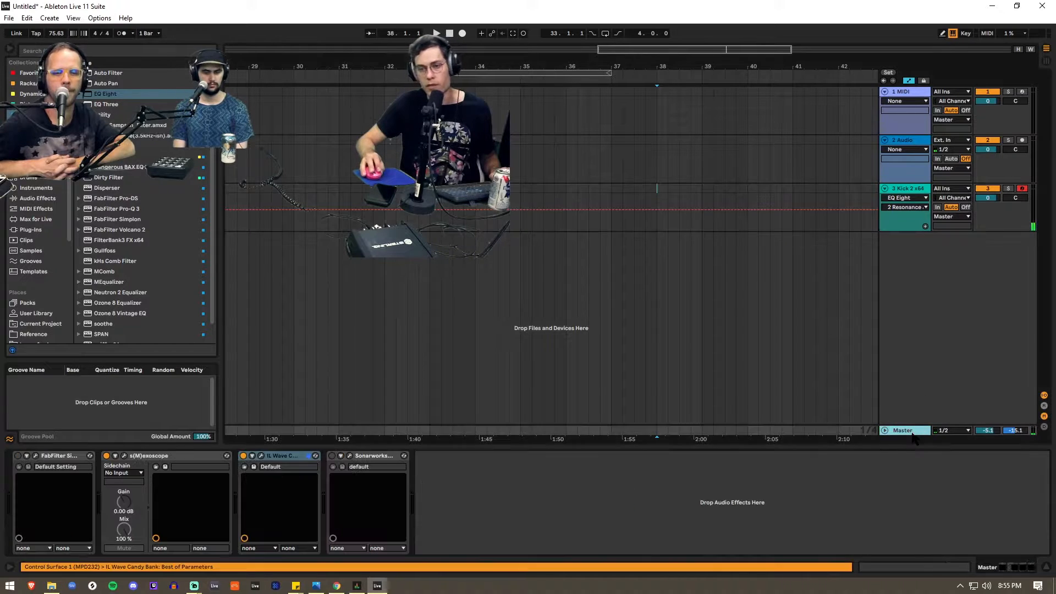
left_click(263, 456)
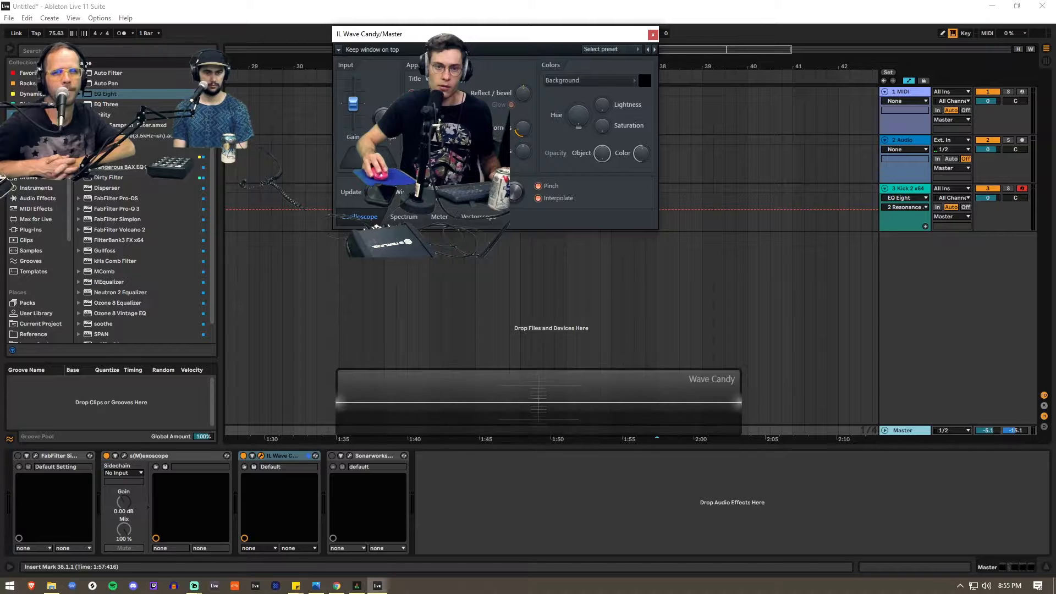
left_click(261, 456)
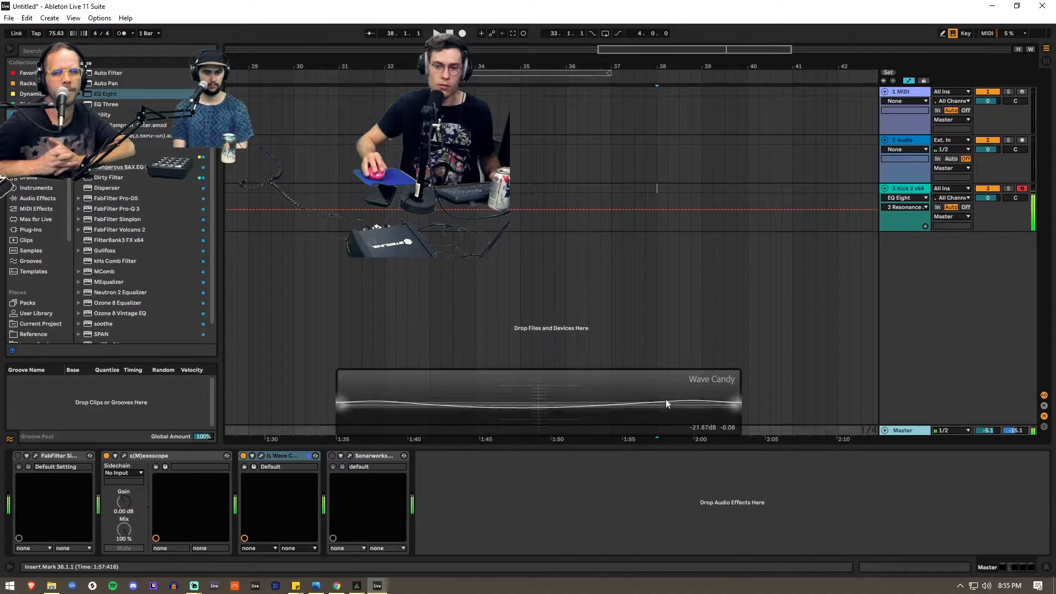
left_click(261, 456)
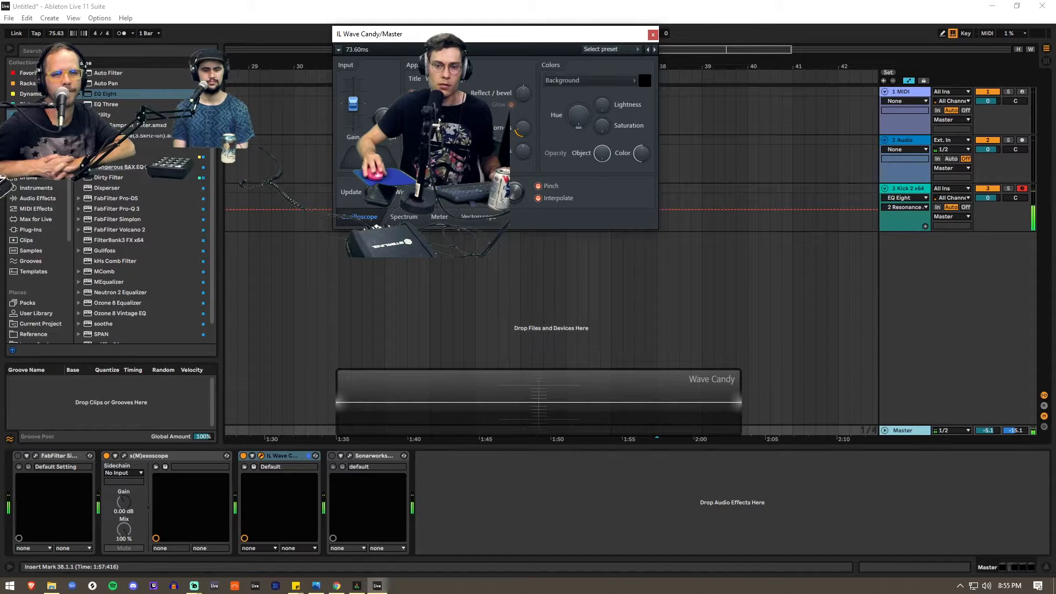
mouse_move(515, 192)
left_mouse_down()
mouse_move(515, 175)
mouse_move(515, 192)
left_mouse_up()
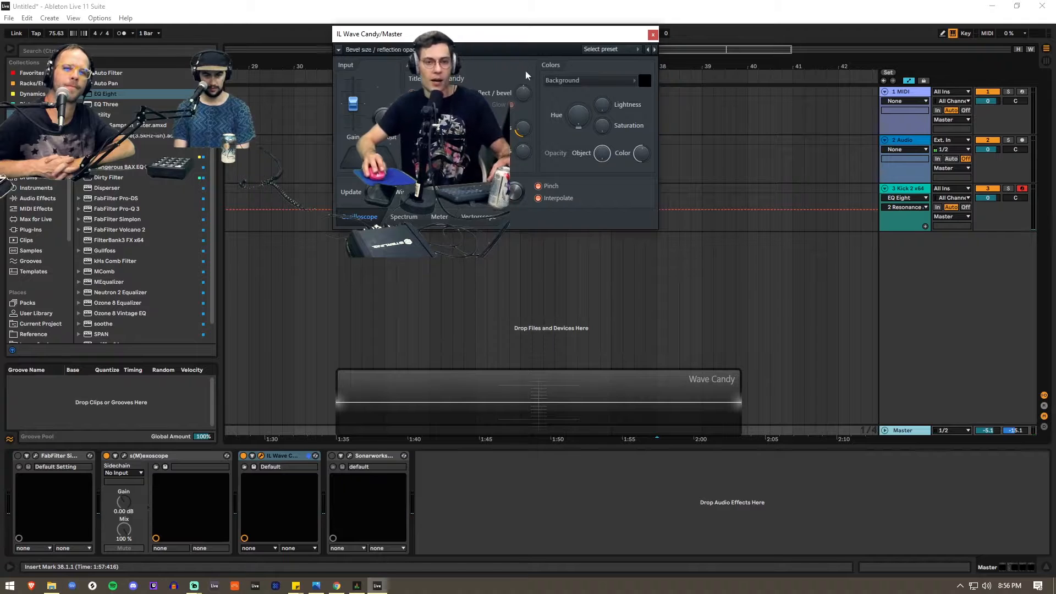
left_click_drag(509, 36, 599, 153)
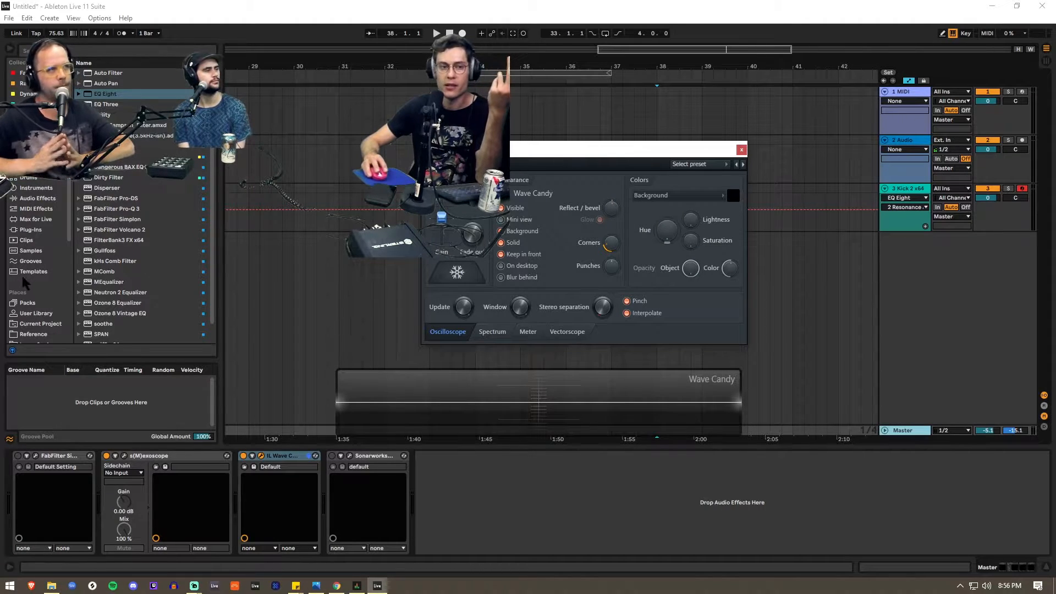
- Try IL WaveShaper on the Master track with its curve bent downward at the midpoint, and delete the device
left_click(33, 104)
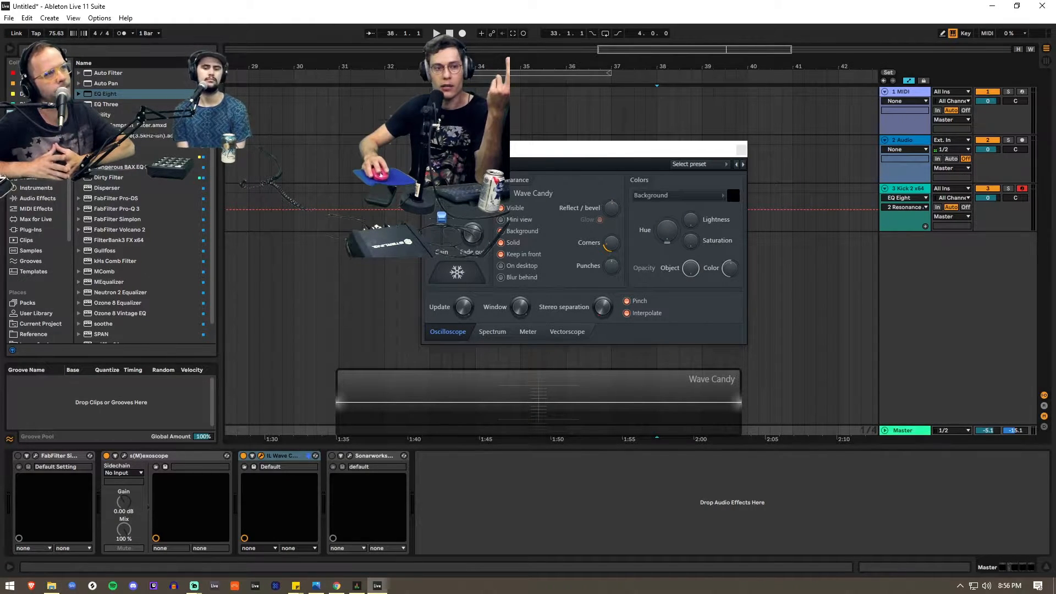
scroll(109, 243, "down", 1)
double_click(110, 261)
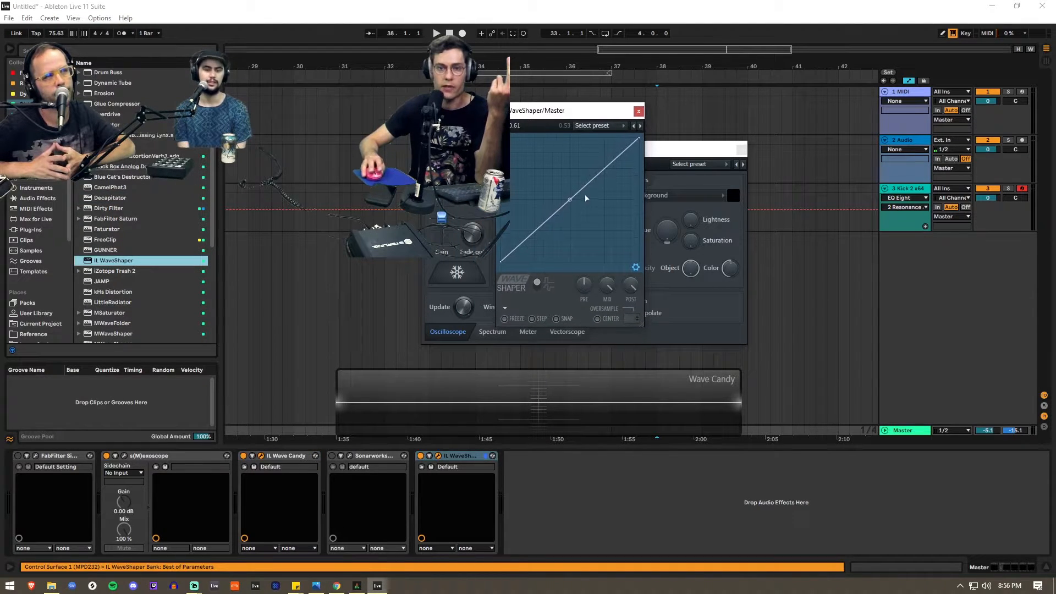
mouse_move(571, 198)
left_mouse_down()
mouse_move(569, 143)
mouse_move(570, 219)
left_mouse_up()
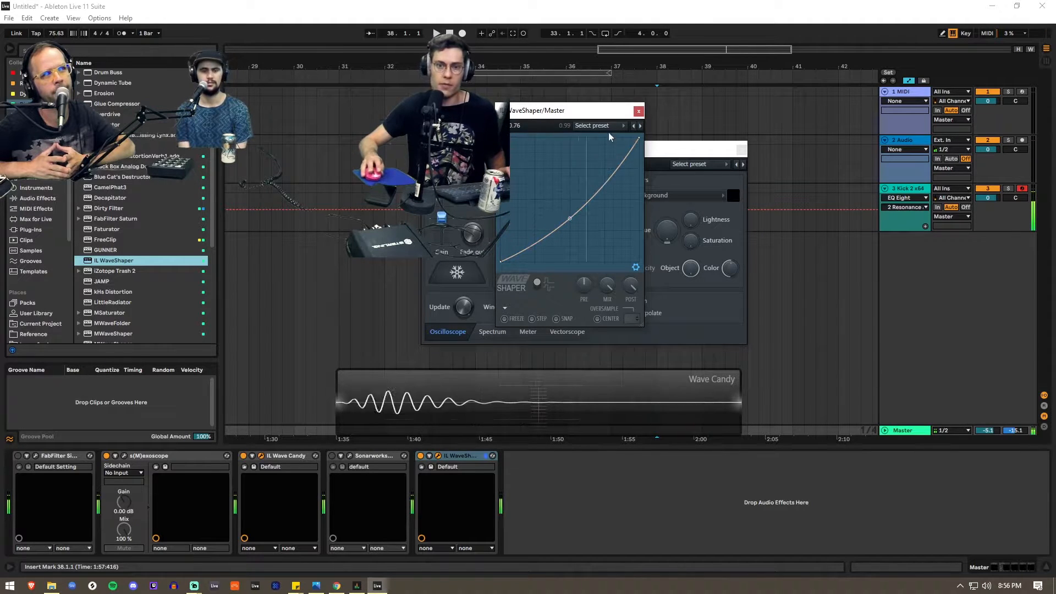
left_click(639, 111)
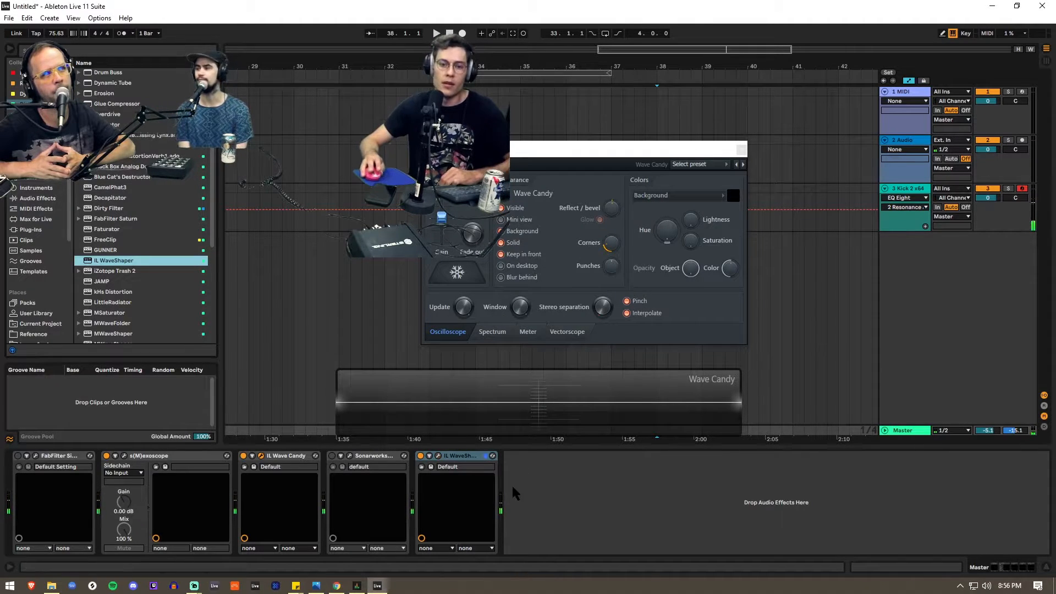
left_click(472, 456)
key("Delete")
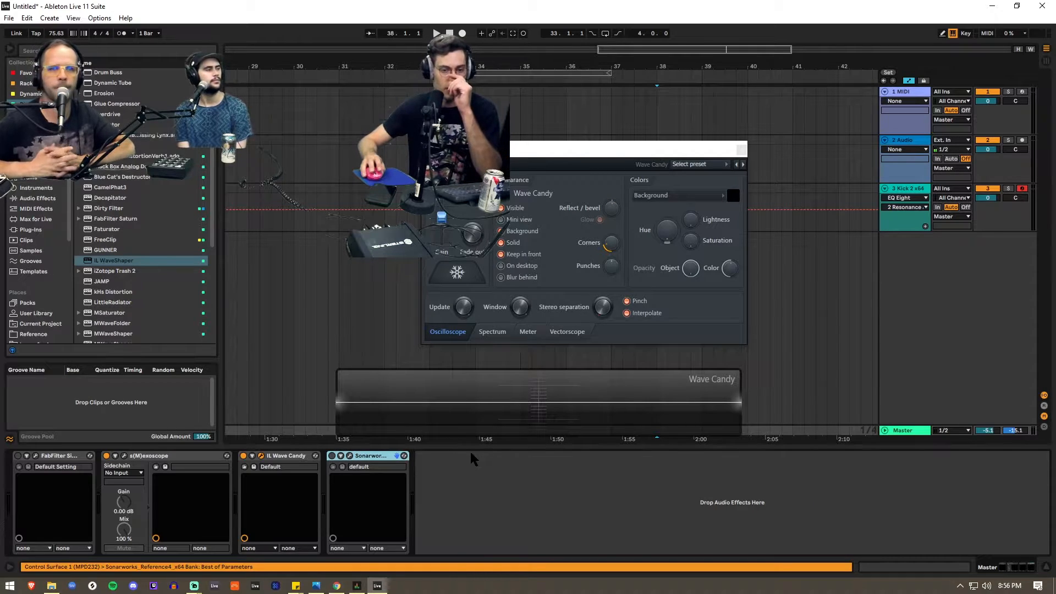
- Close the Wave Candy settings and open FabFilter Pro-L 2 on the Kick 2 track, positioned above the oscilloscope
left_click(899, 190)
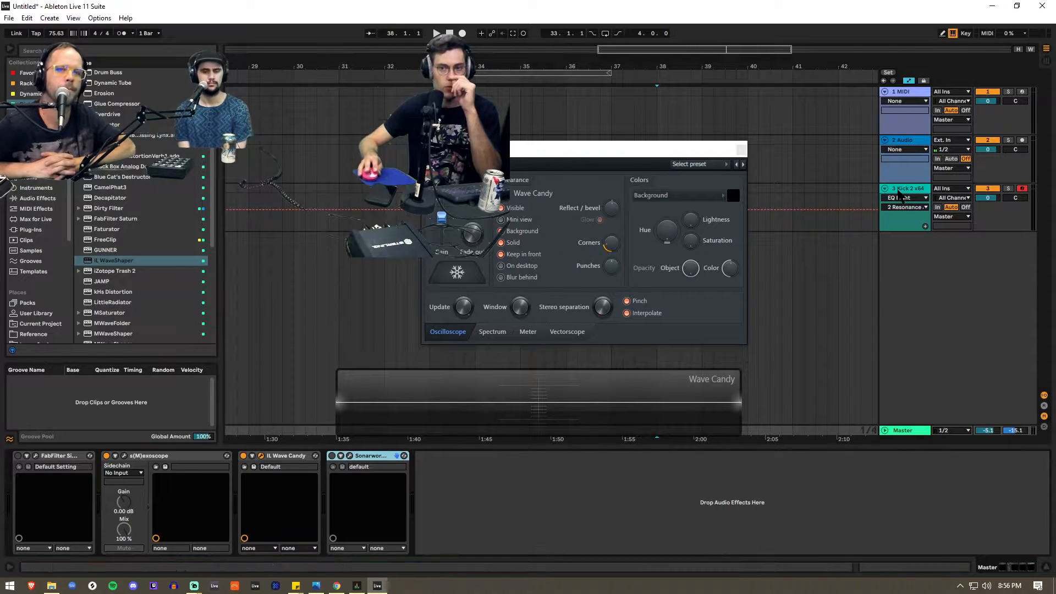
left_click_drag(637, 148, 577, 172)
left_click(681, 174)
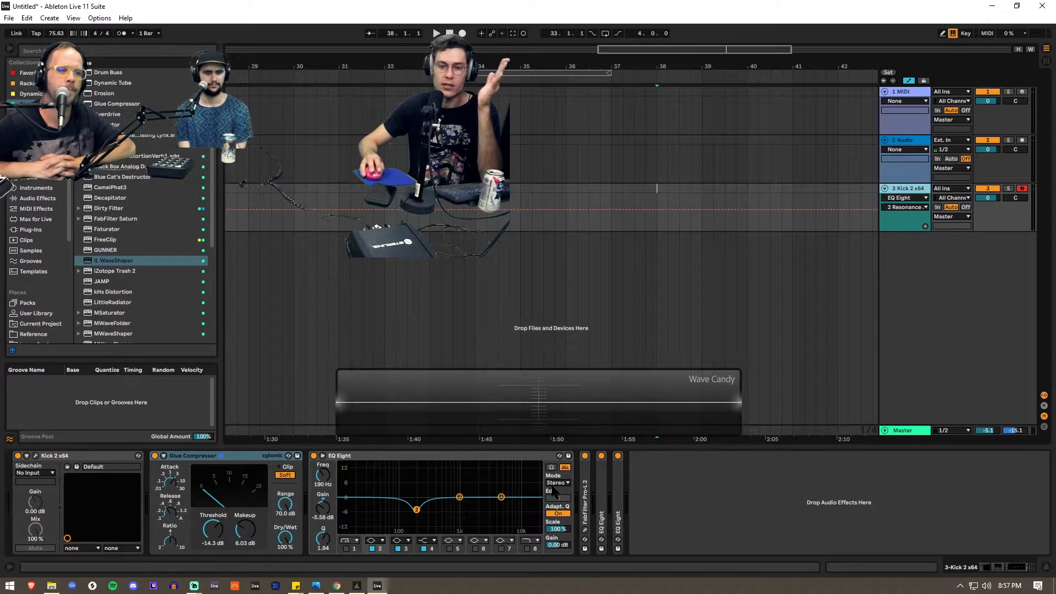
double_click(585, 496)
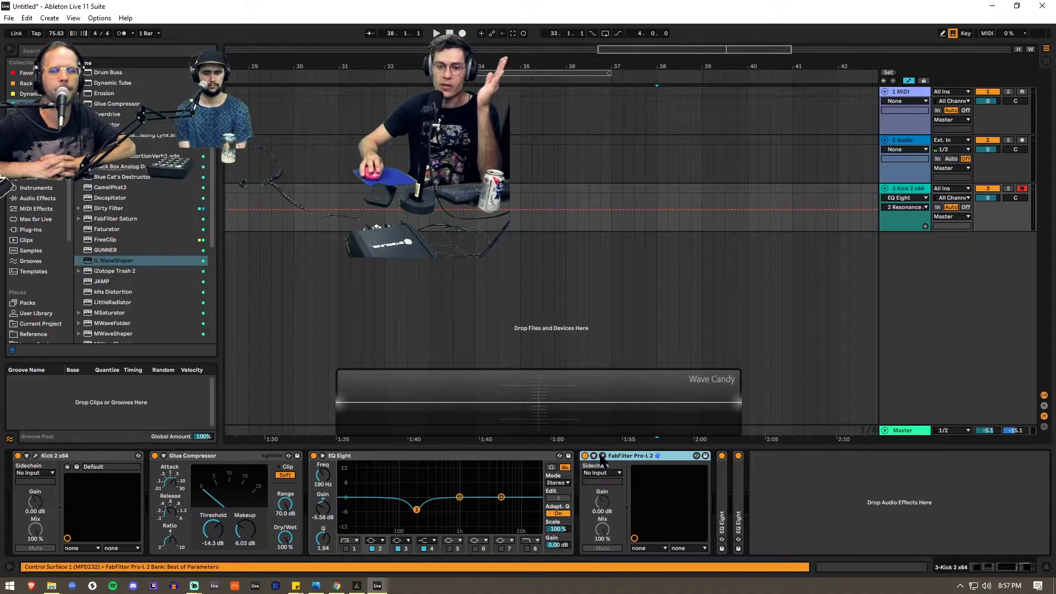
left_click(603, 456)
left_click_drag(278, 50, 575, 85)
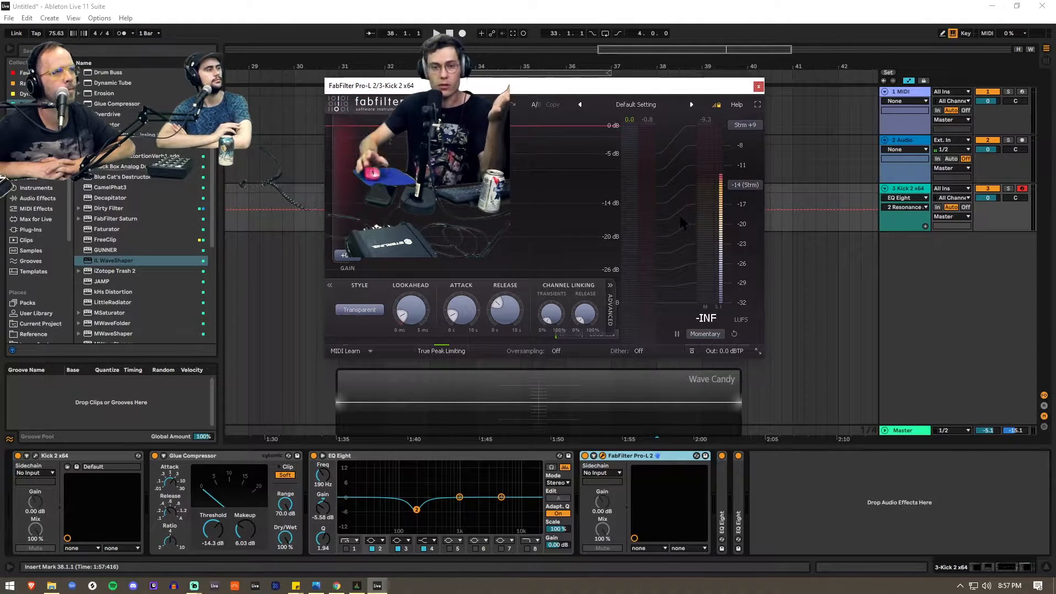
- Play the kick repeatedly to examine its level in Pro-L 2 and its waveform on the oscilloscope
key("a")
key("a")
key("a")
key("a")
key("a")
key("a")
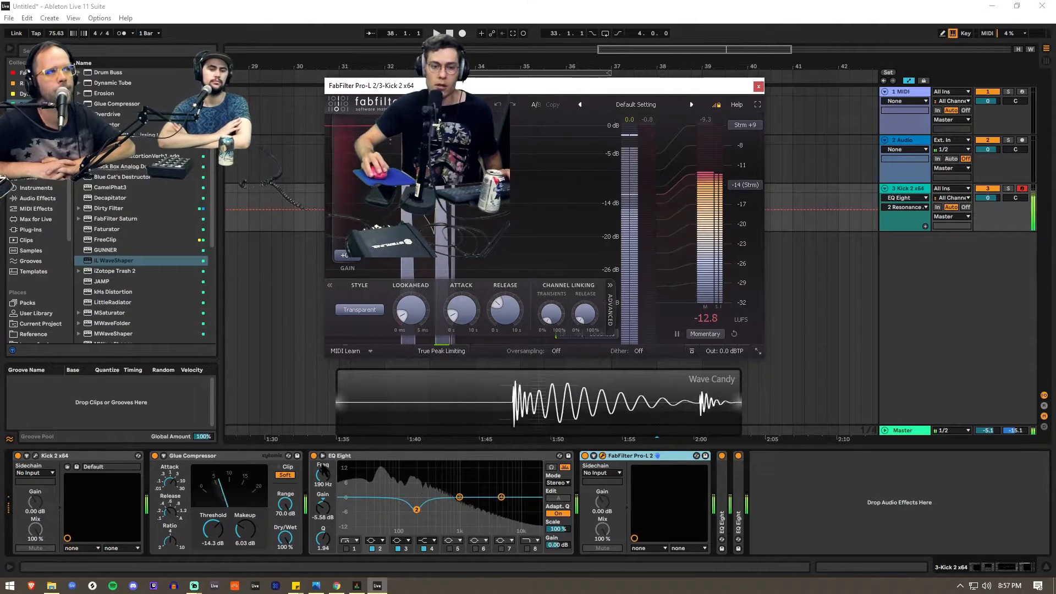
- Try a higher Pro-L 2 input gain while replaying the kick, and return the gain to 0 dB
mouse_move(345, 256)
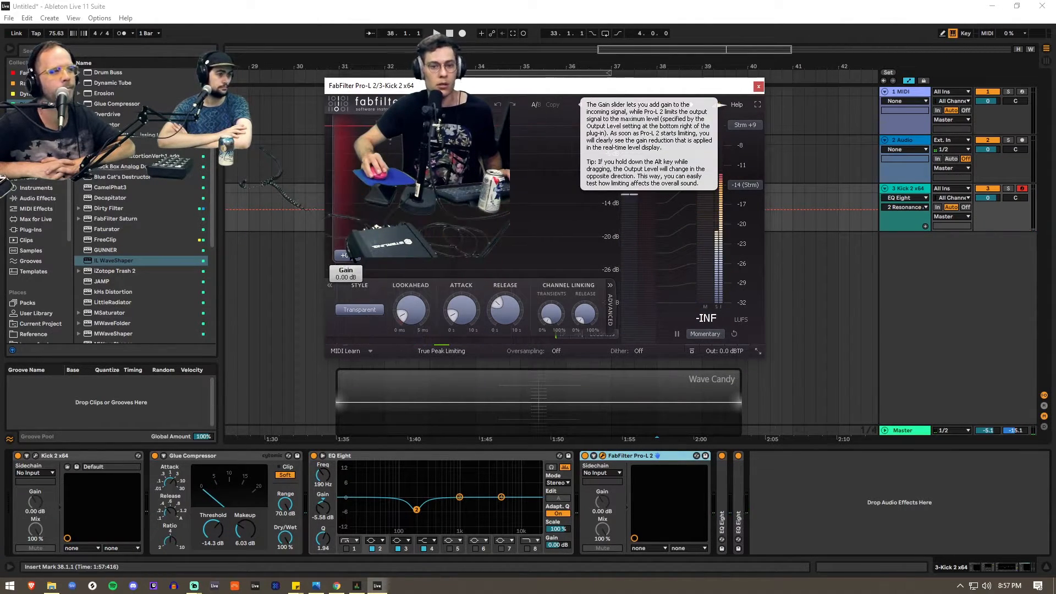
left_click(347, 257)
key("a")
key("a")
key("a")
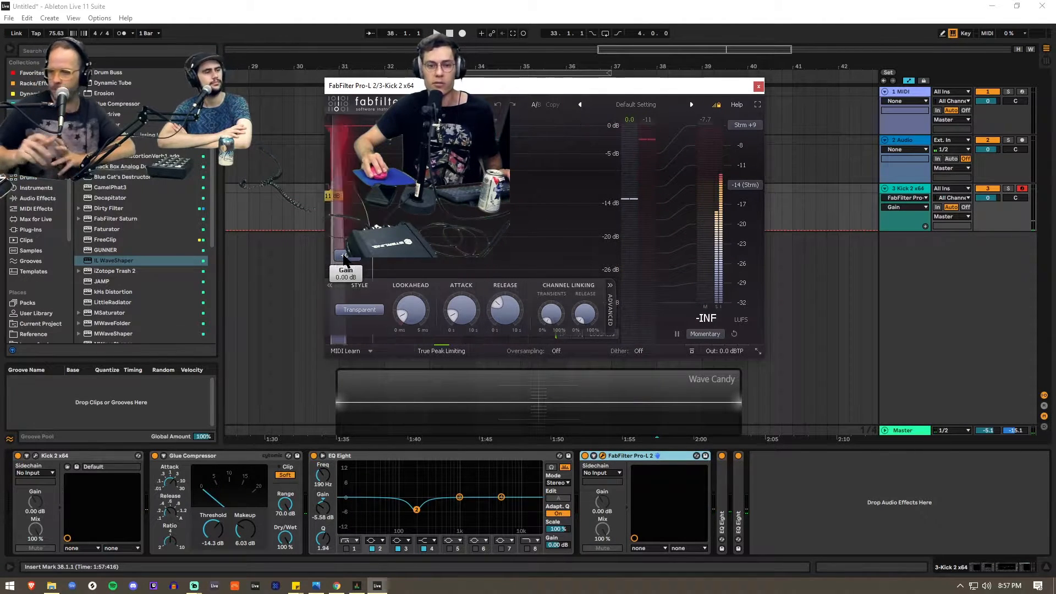
- Raise the Pro-L 2 input gain to +16.3 dB, trying different attack times while replaying the kick
left_click_drag(349, 253, 348, 224)
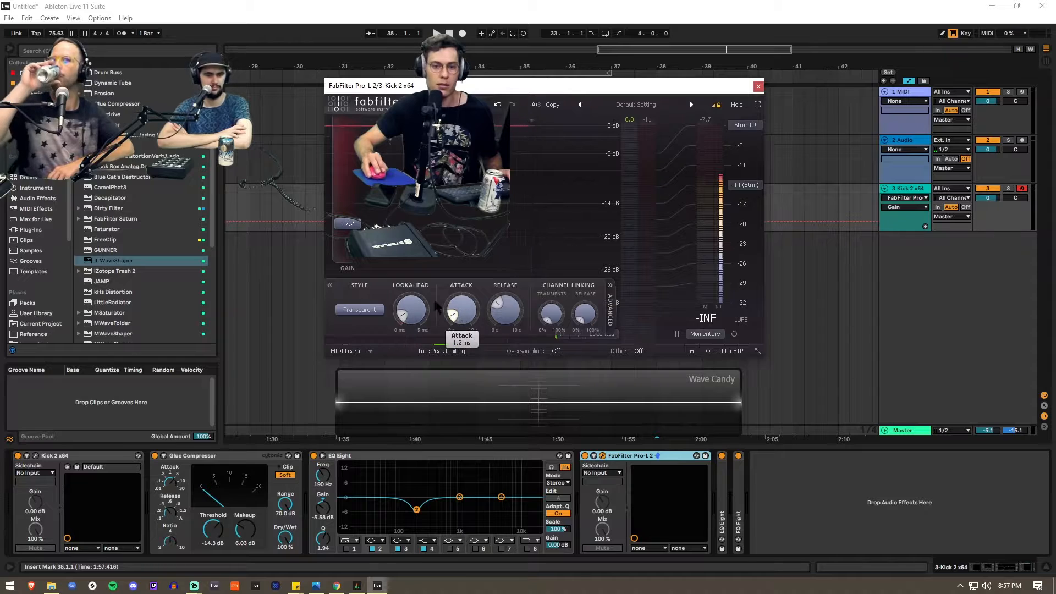
left_click_drag(466, 317, 499, 380)
left_click_drag(472, 318, 451, 325)
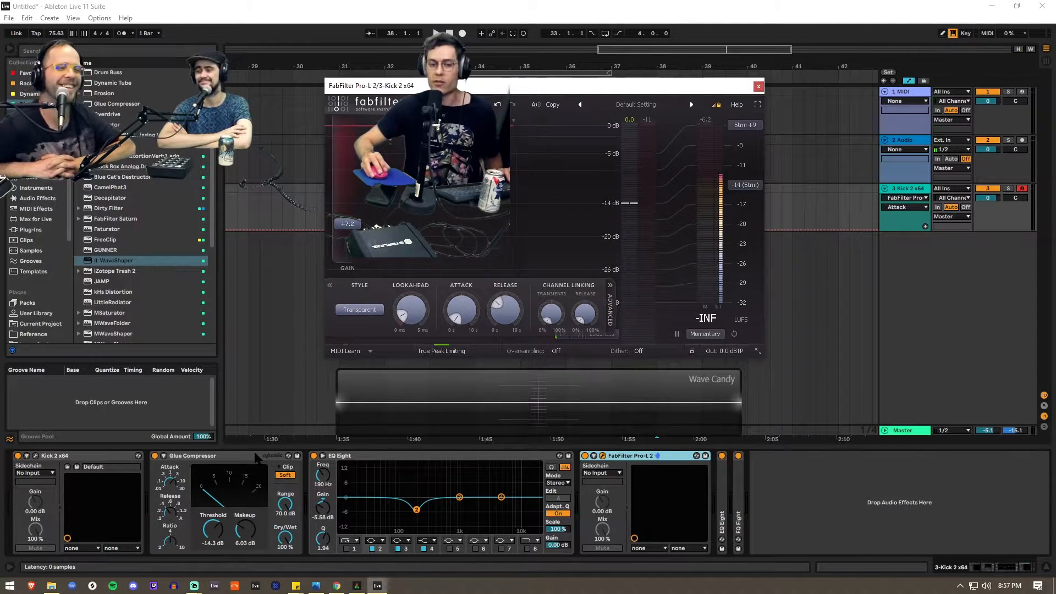
left_click(282, 477)
left_click(424, 455)
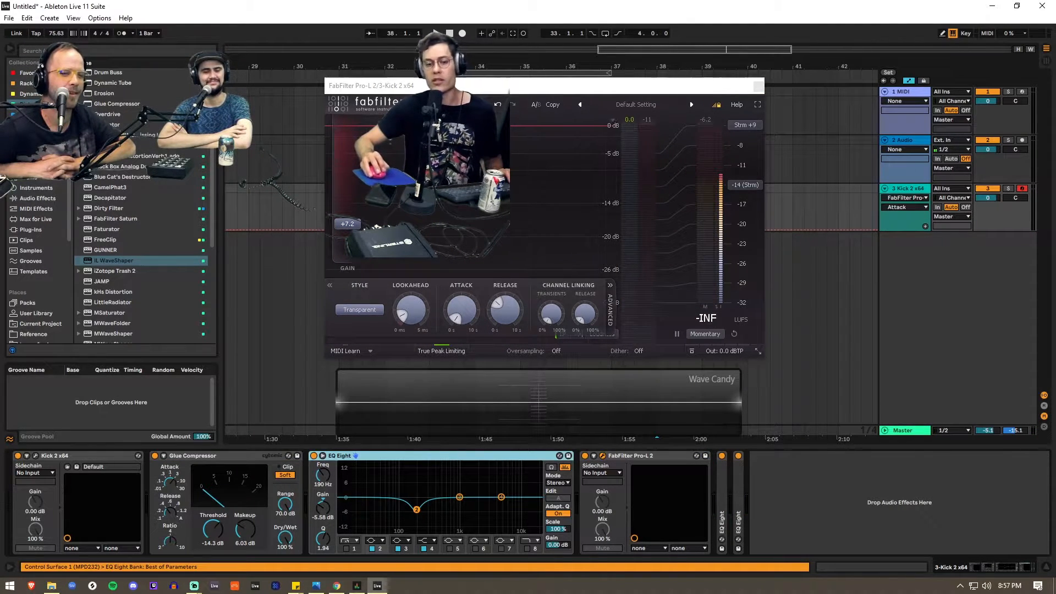
mouse_move(347, 226)
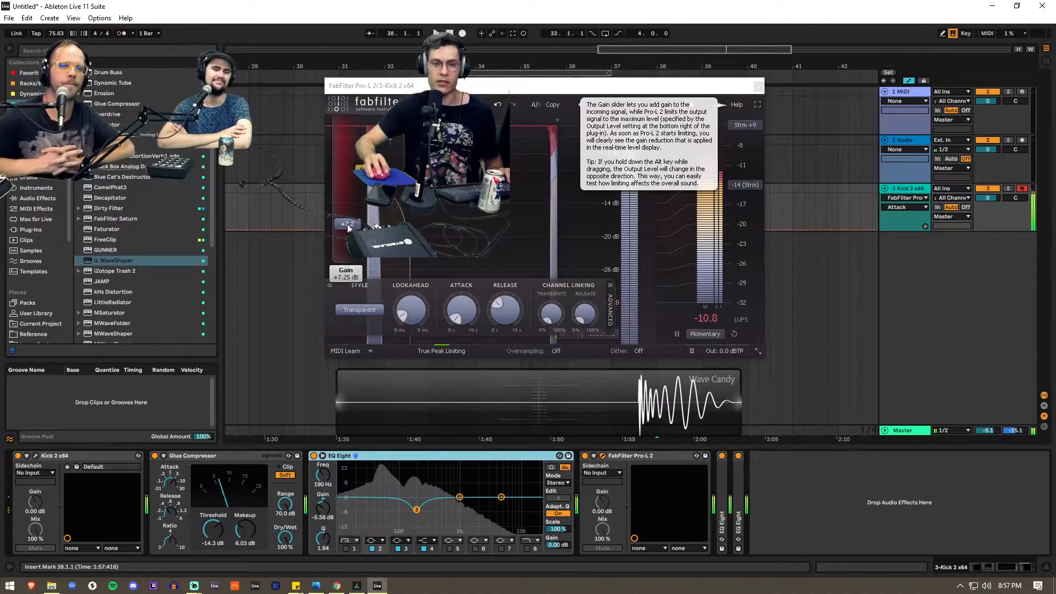
left_click_drag(348, 224, 352, 187)
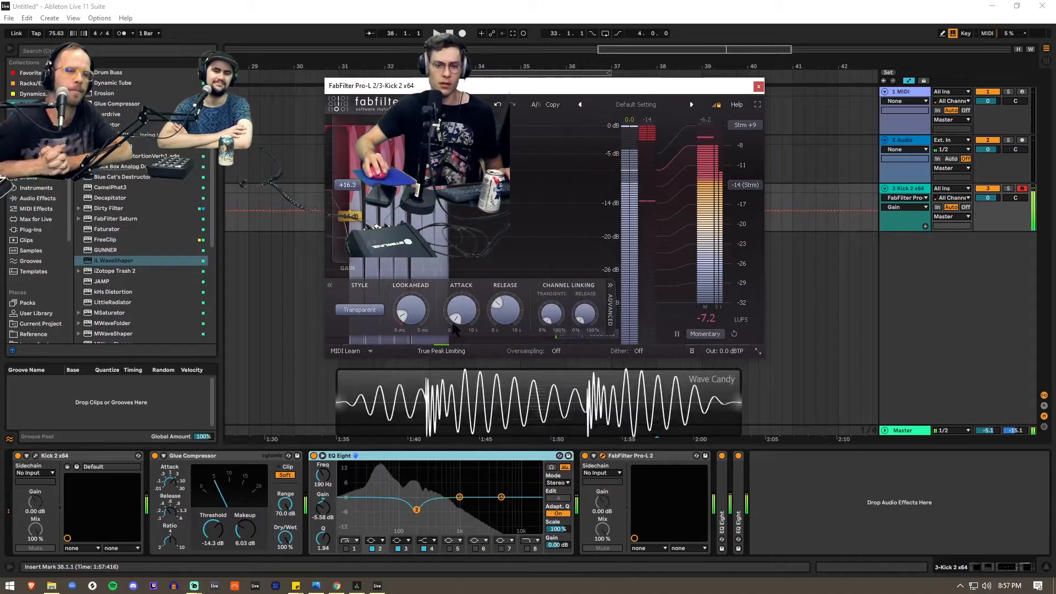
- Set Pro-L 2 to the Modern style with a shorter release and a mid-range attack
mouse_move(463, 319)
left_click_drag(464, 319, 477, 260)
left_click_drag(504, 311, 496, 328)
left_click(360, 310)
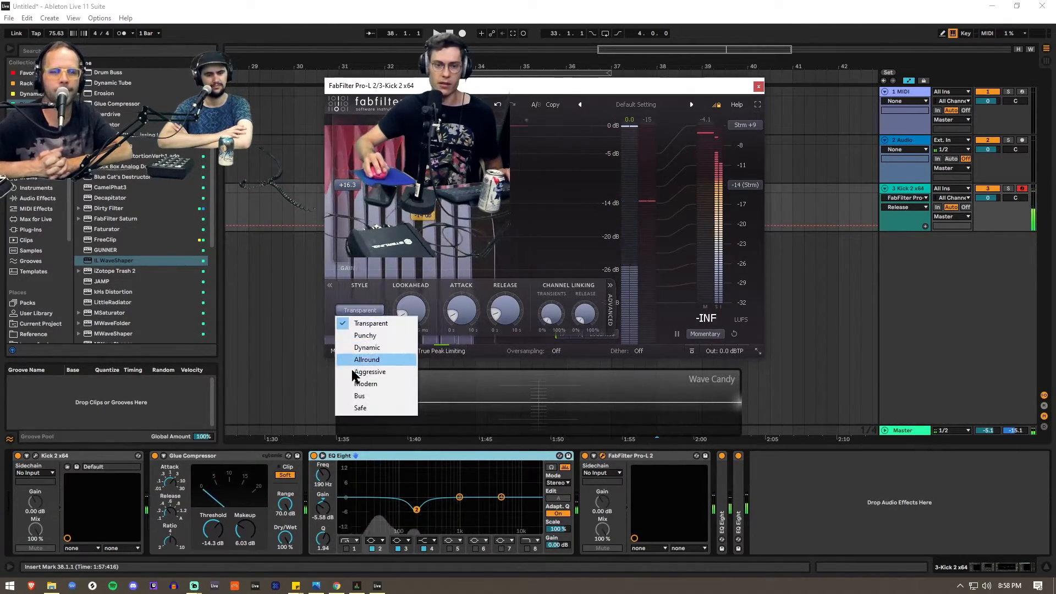
left_click(361, 384)
left_click_drag(461, 310, 461, 278)
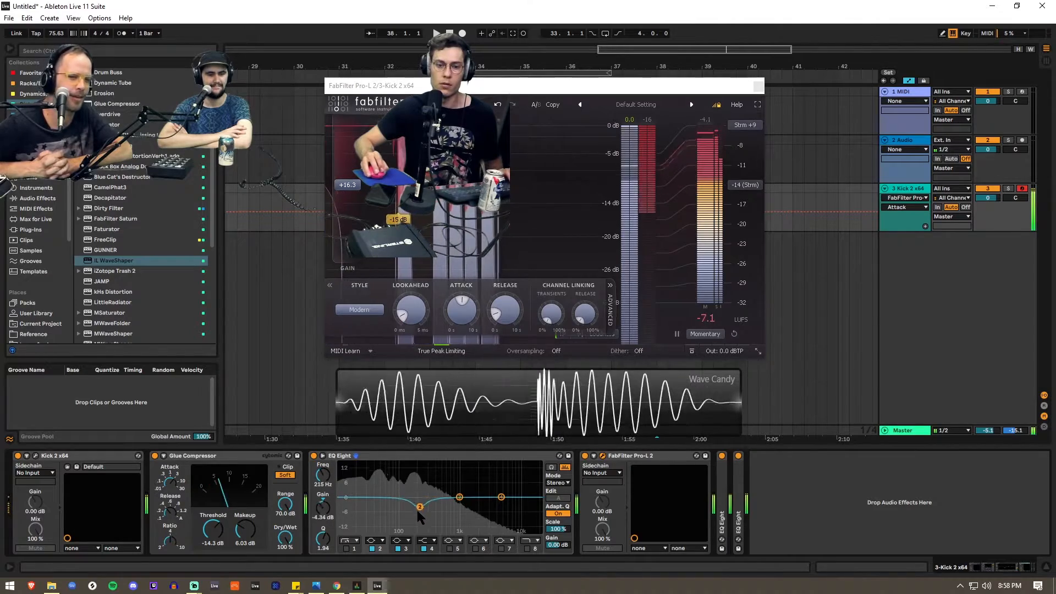
- Move band 2 of the EQ Eight before Pro-L 2 to 86.1 Hz with 11.0 dB gain, and compare with the EQ bypassed
left_click_drag(417, 510, 397, 474)
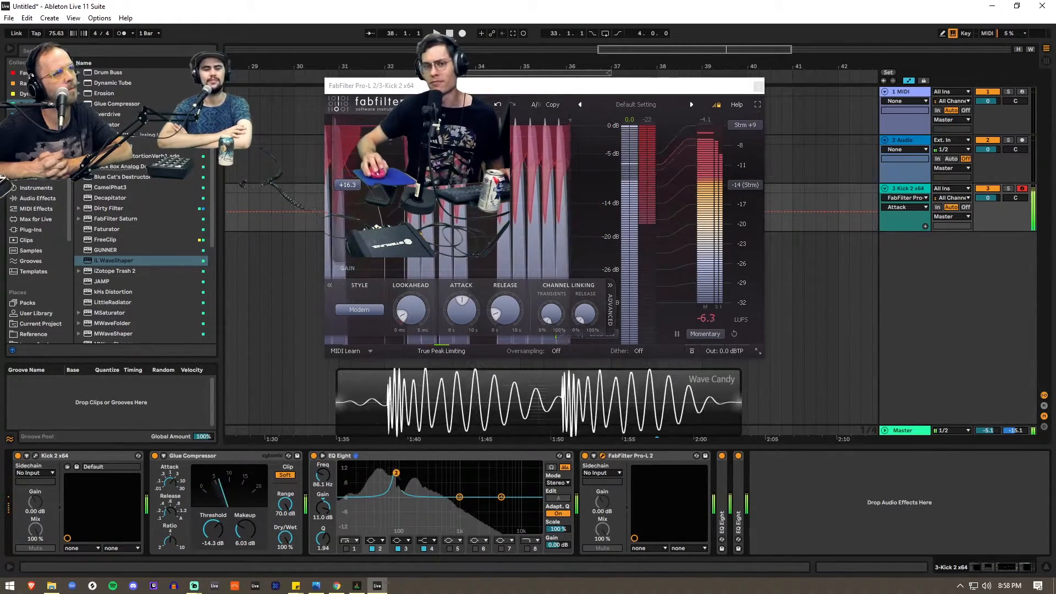
left_click(318, 460)
left_click(313, 456)
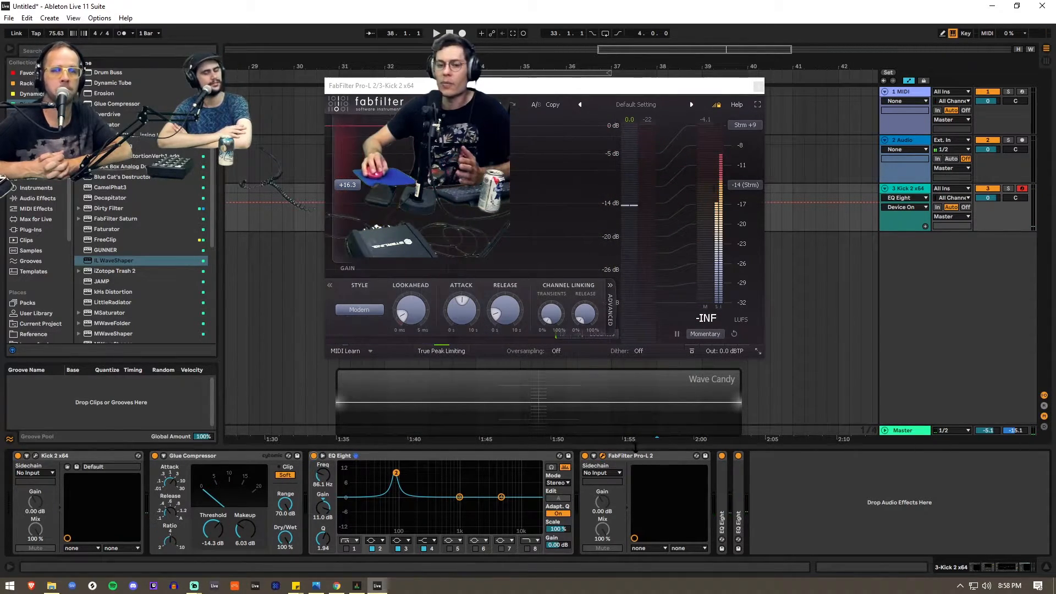
left_click(646, 456)
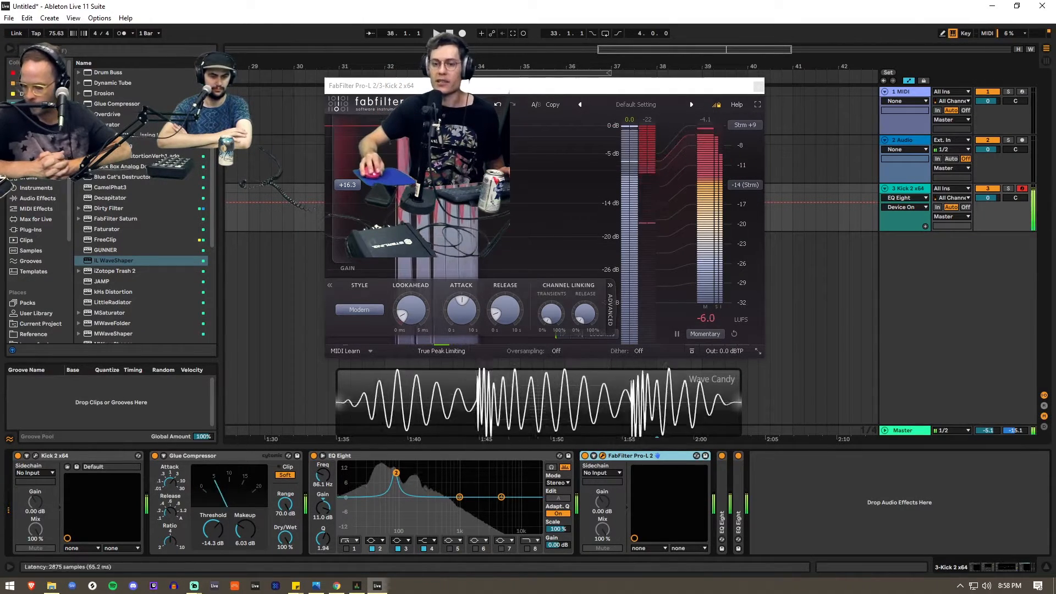
- In the first EQ Eight after Pro-L 2, switch off the 30 Hz low cut and dip band 2 by 7.31 dB at 267 Hz
double_click(721, 495)
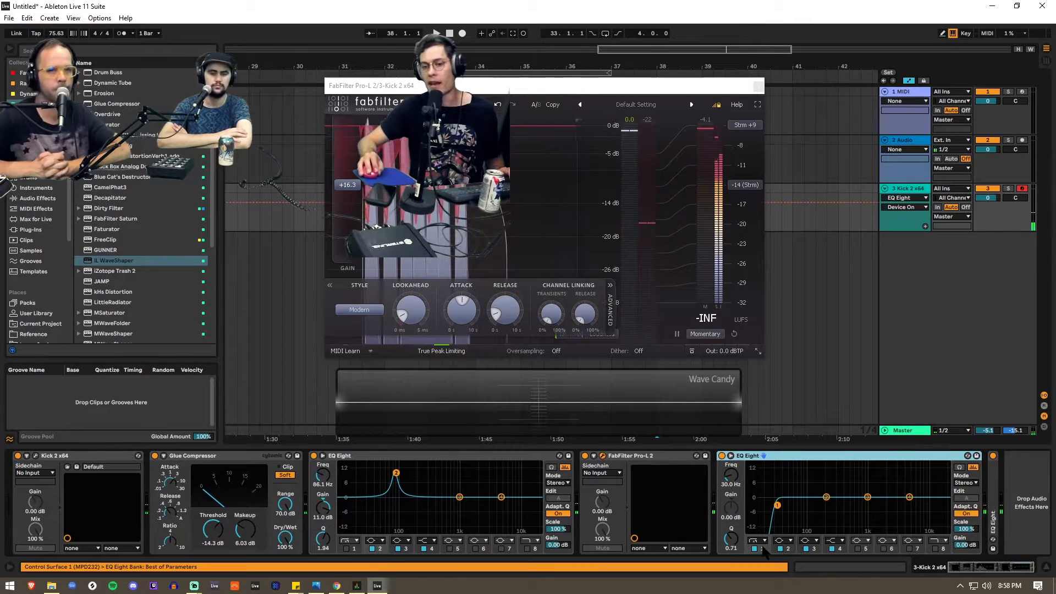
left_click(756, 549)
double_click(996, 482)
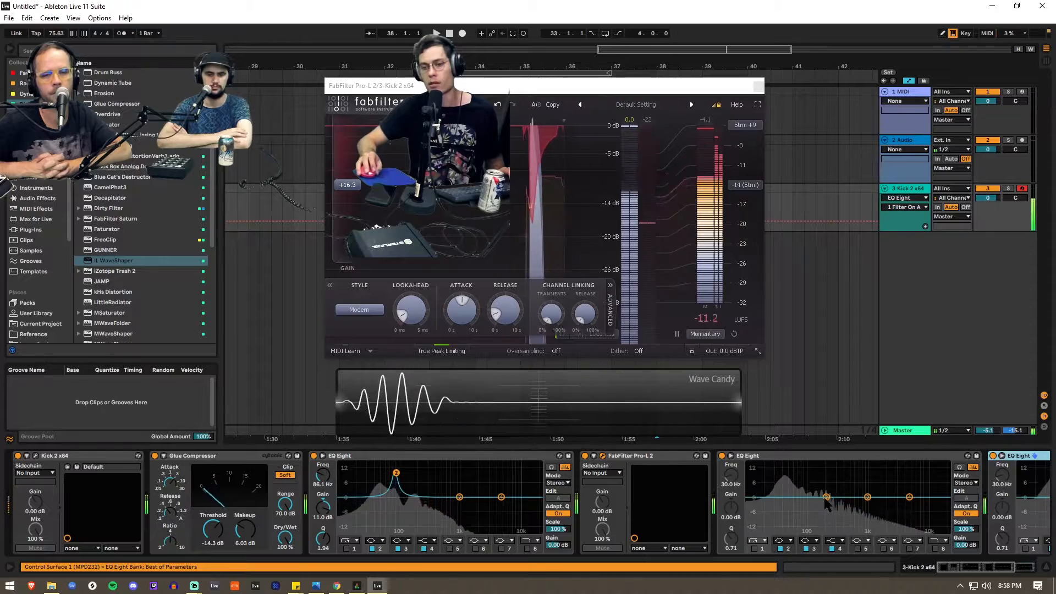
left_click_drag(826, 497, 833, 513)
- Shape a high-shelf cut of 7.56 dB at 77.4 Hz in the last EQ Eight of the chain
left_click(1025, 567)
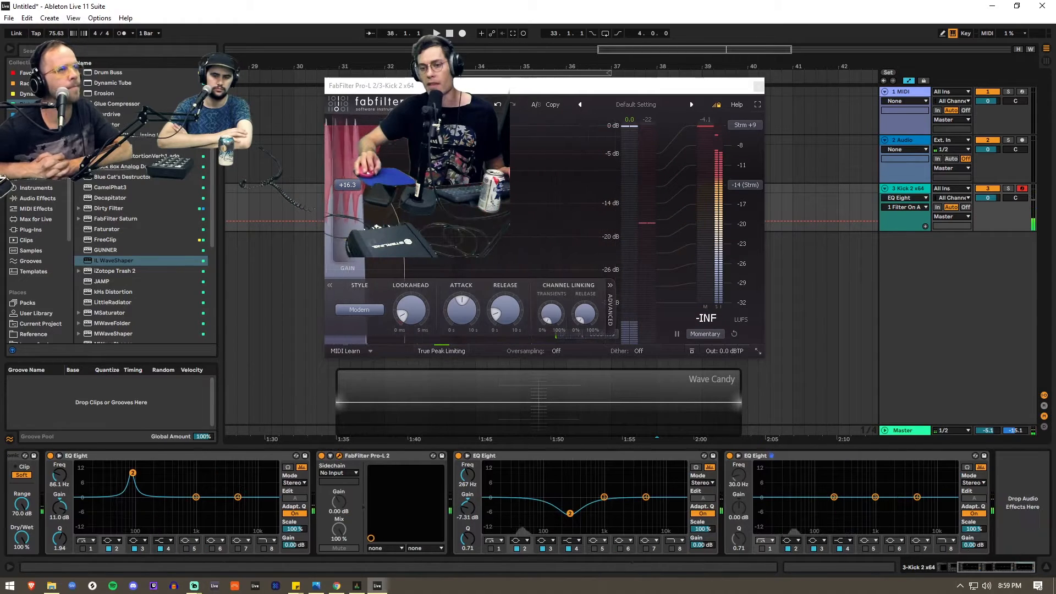
left_click(942, 542)
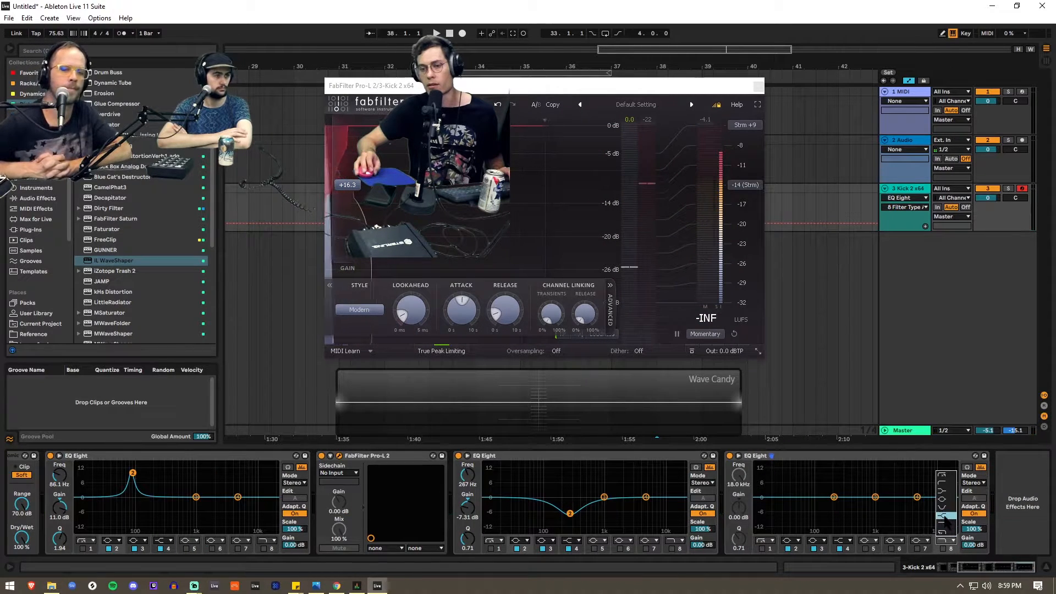
left_click(950, 516)
left_click_drag(916, 497, 809, 512)
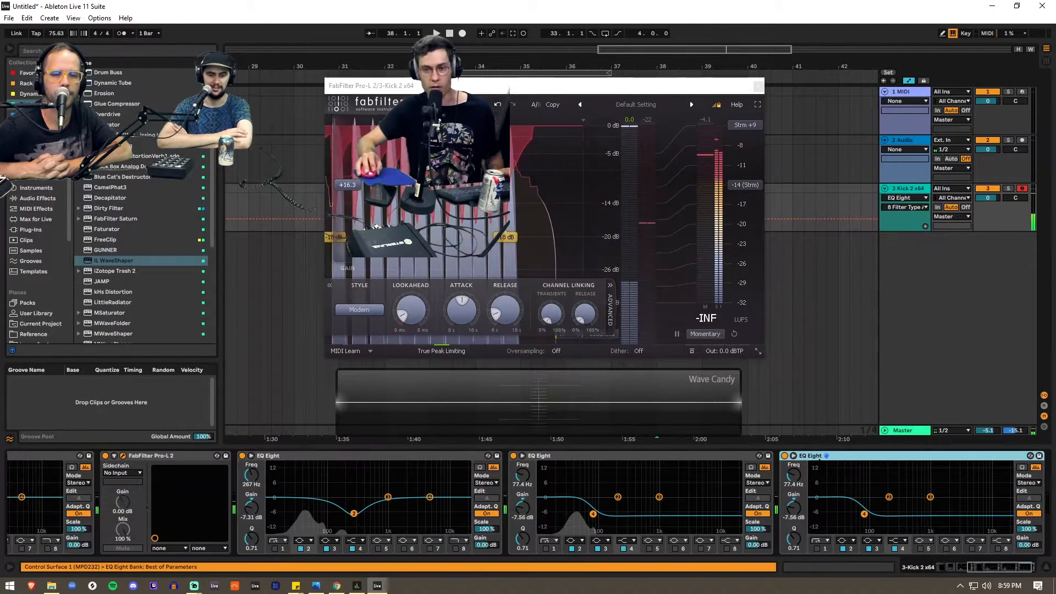
- Duplicate the last EQ Eight twice, setting the first copy's shelf to 206 Hz, -8.06 dB and the second copy's band 2 to 79.1 Hz, 4.34 dB
key("ctrl+d")
left_click_drag(864, 515, 891, 512)
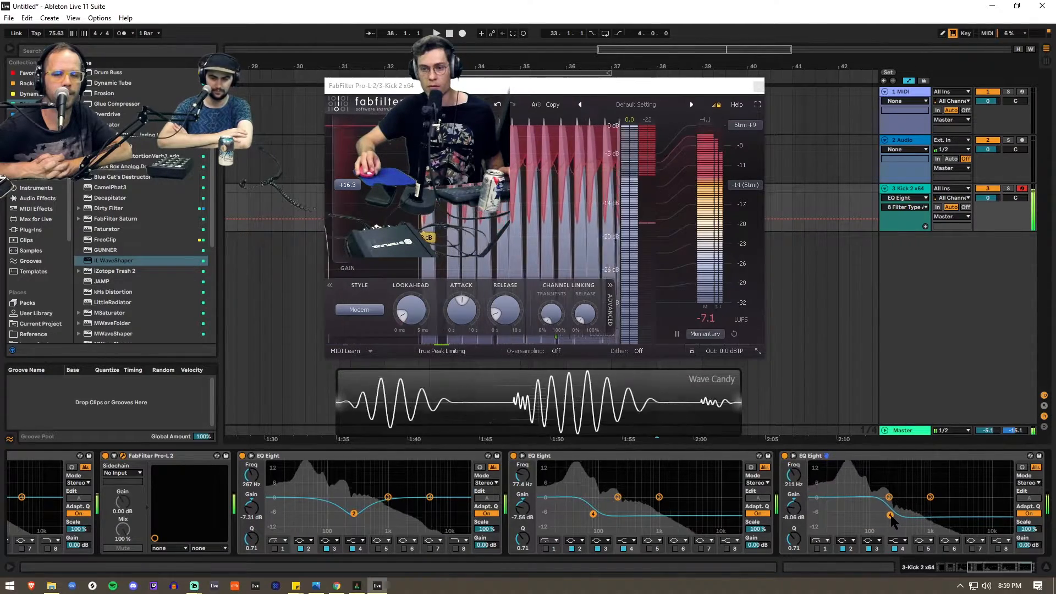
left_click(896, 458)
key("ctrl+d")
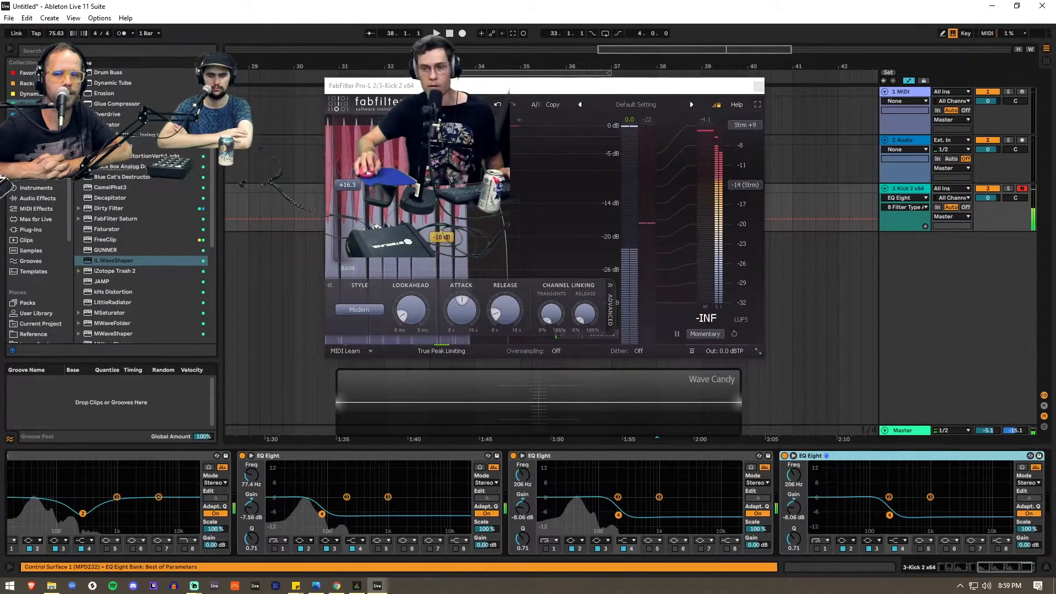
left_click_drag(888, 497, 864, 488)
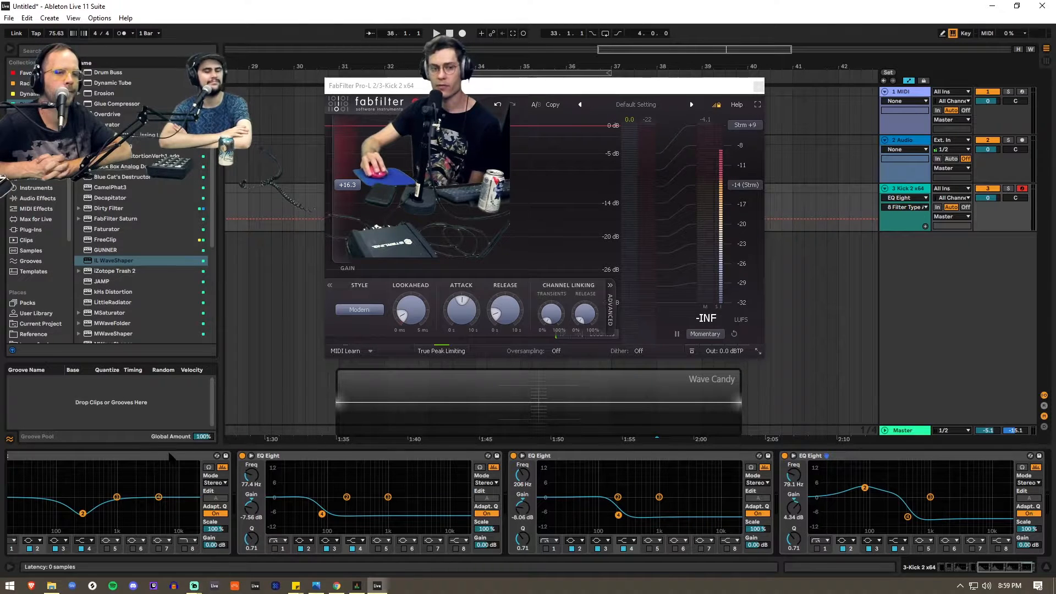
- Go through the EQ Eight devices after Pro-L 2 one by one and compare their curves
left_click(169, 457)
left_click(403, 455)
left_click(743, 455)
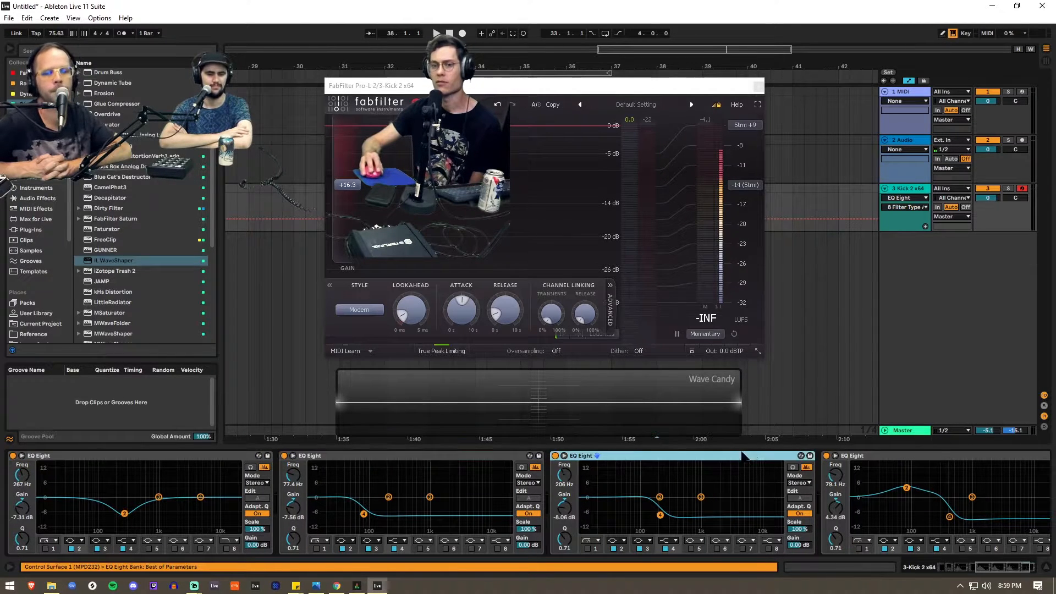
left_click(949, 456)
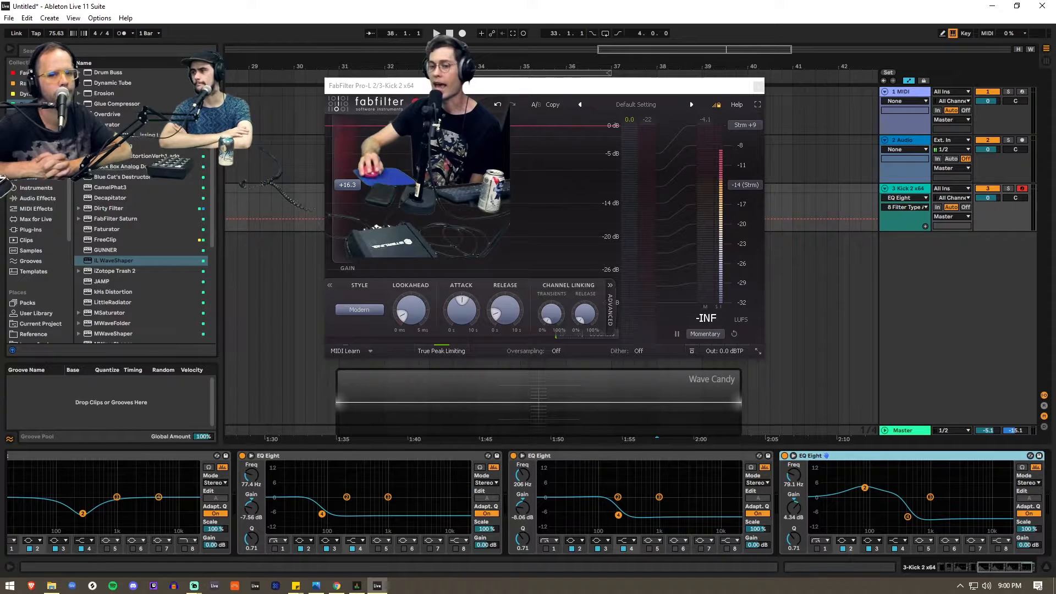
left_click(706, 455)
left_click(422, 459)
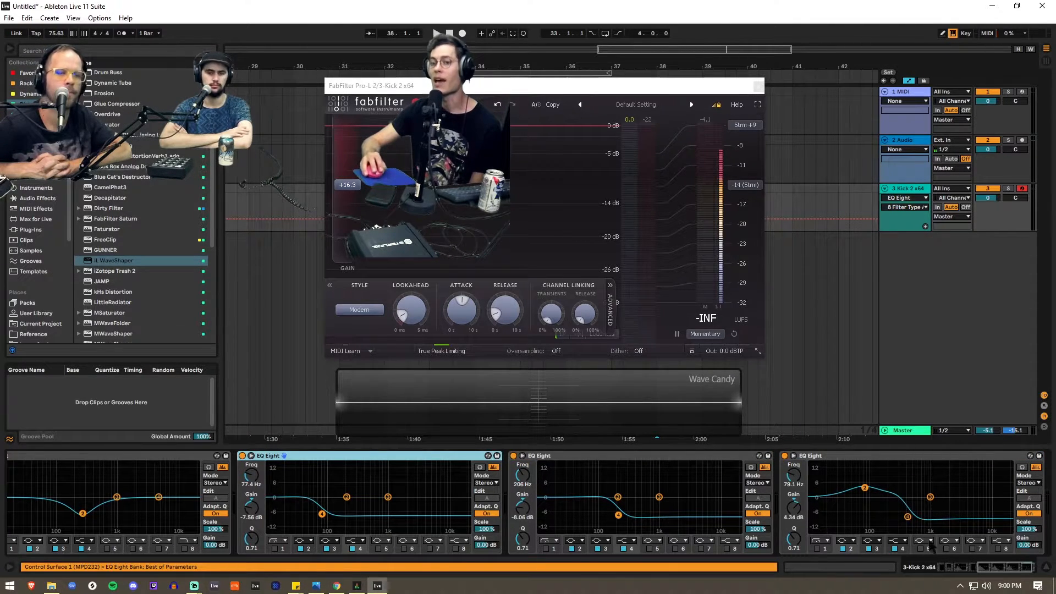
left_click(907, 460)
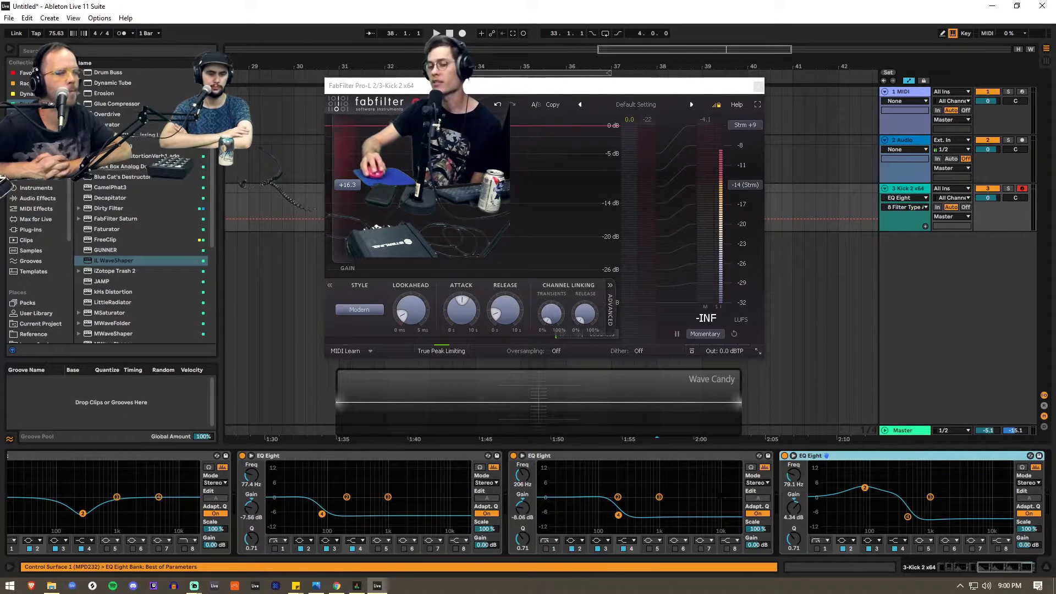
left_click(653, 460)
left_click(819, 457)
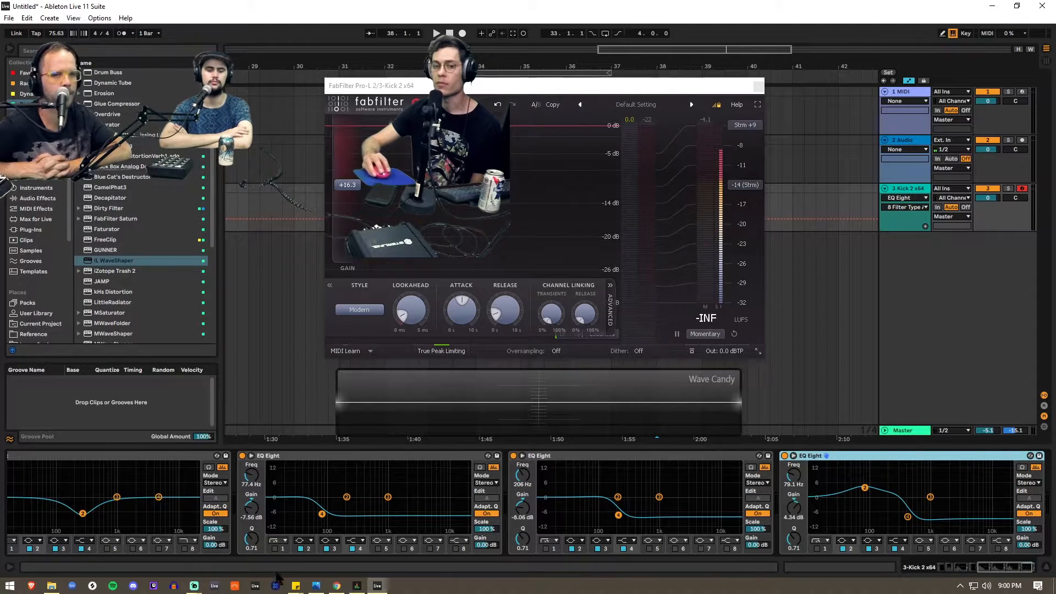
- Switch off bands 3 and 4 in the EQ Eight before Pro-L 2 and replay the kick
left_click_drag(1018, 568, 943, 571)
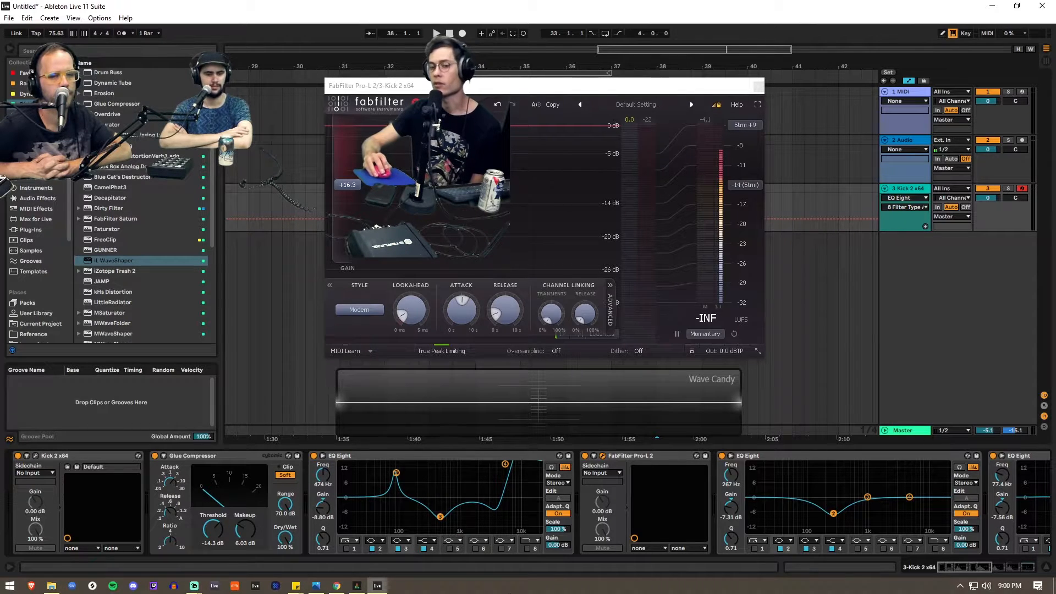
left_click(424, 549)
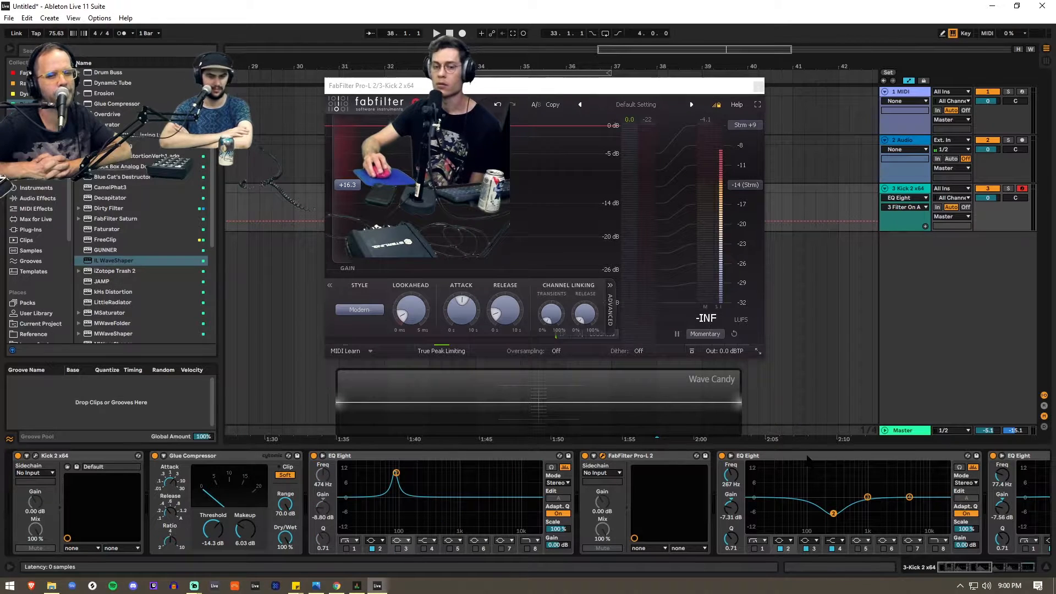
key("a")
key("a")
key("a")
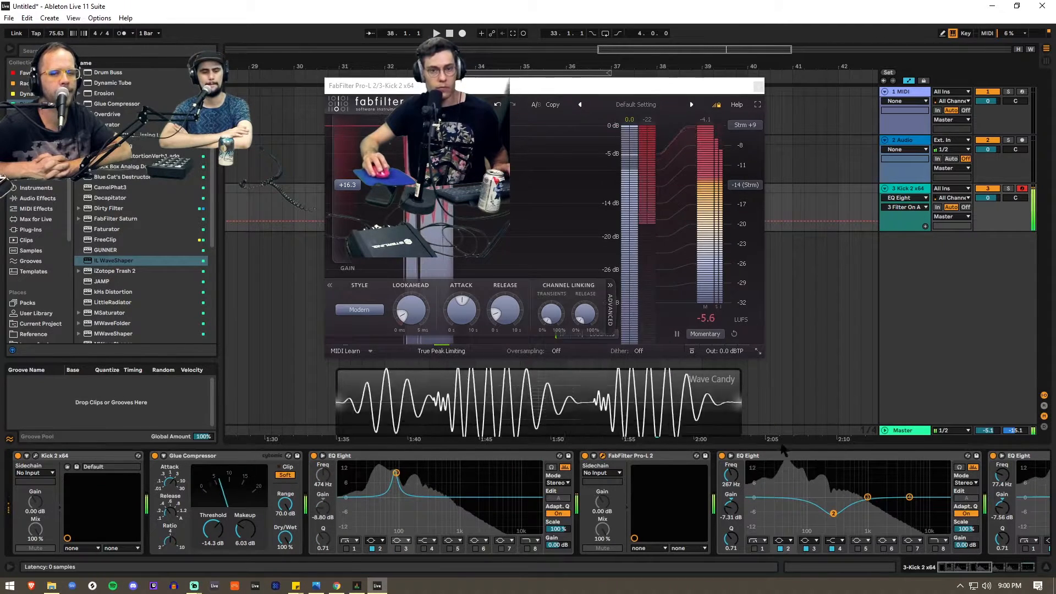
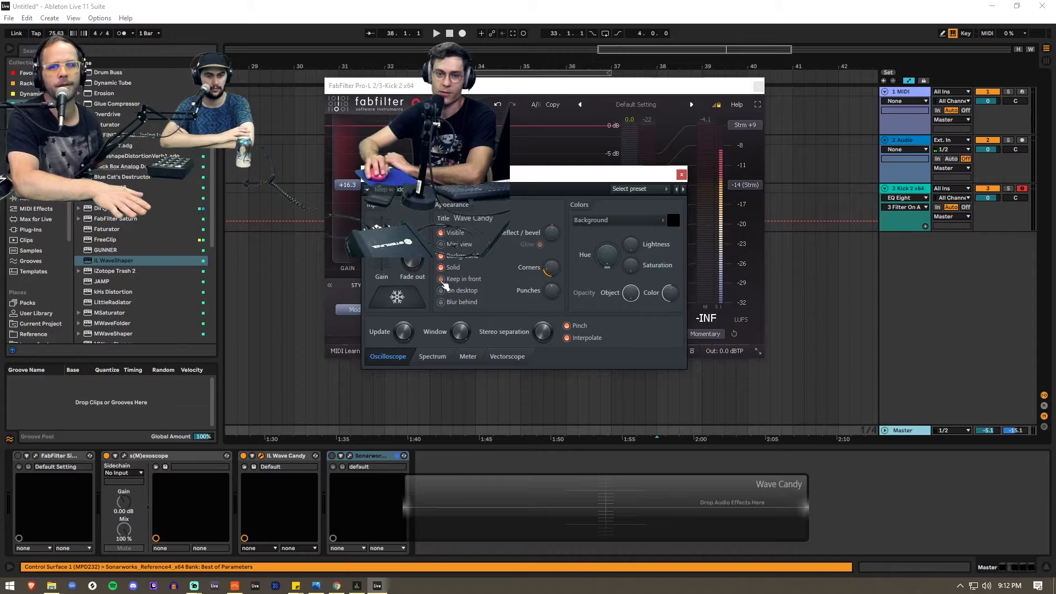
- Close the Wave Candy window, switch to Bitwig Studio and select the Inst 1 track
left_click(681, 175)
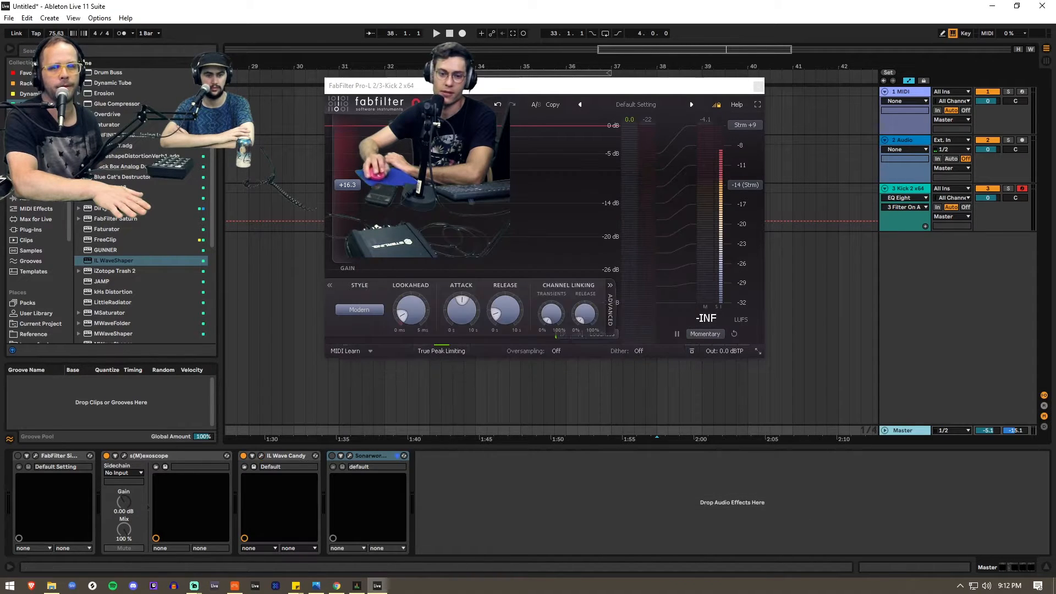
left_click(238, 585)
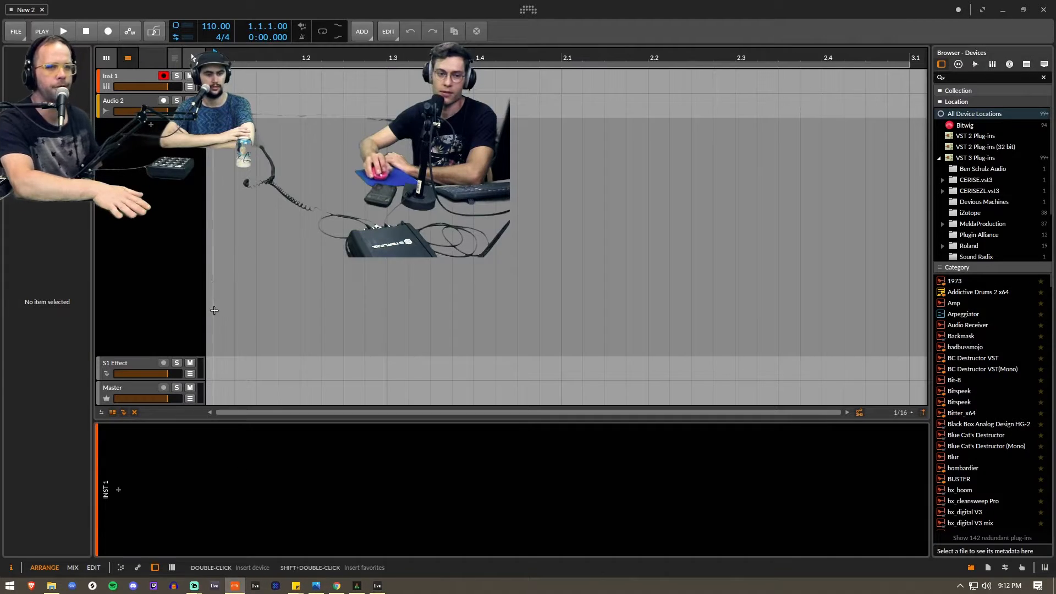
left_click(133, 78)
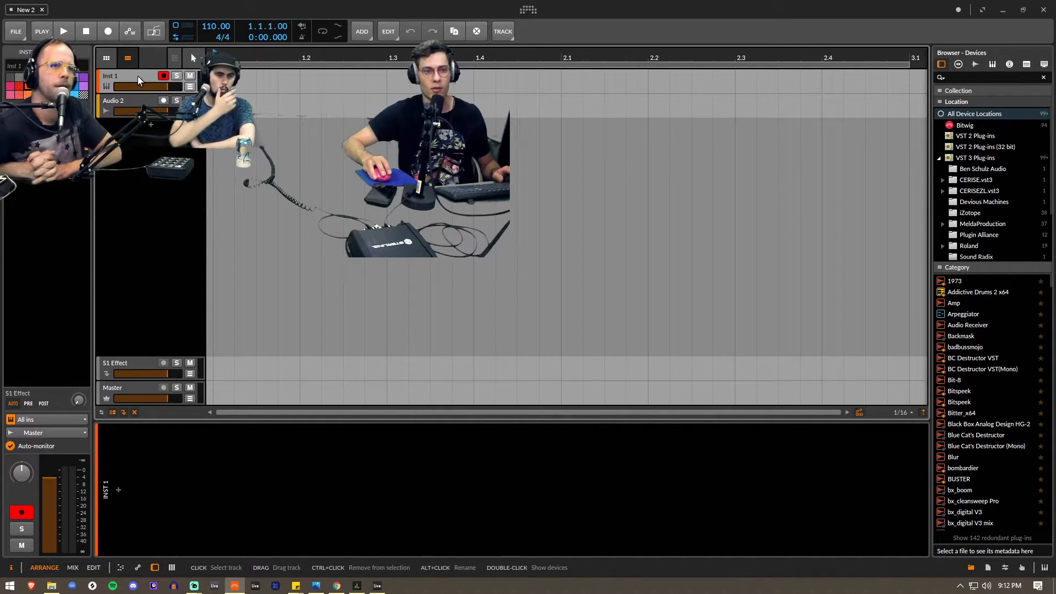
left_click(119, 491)
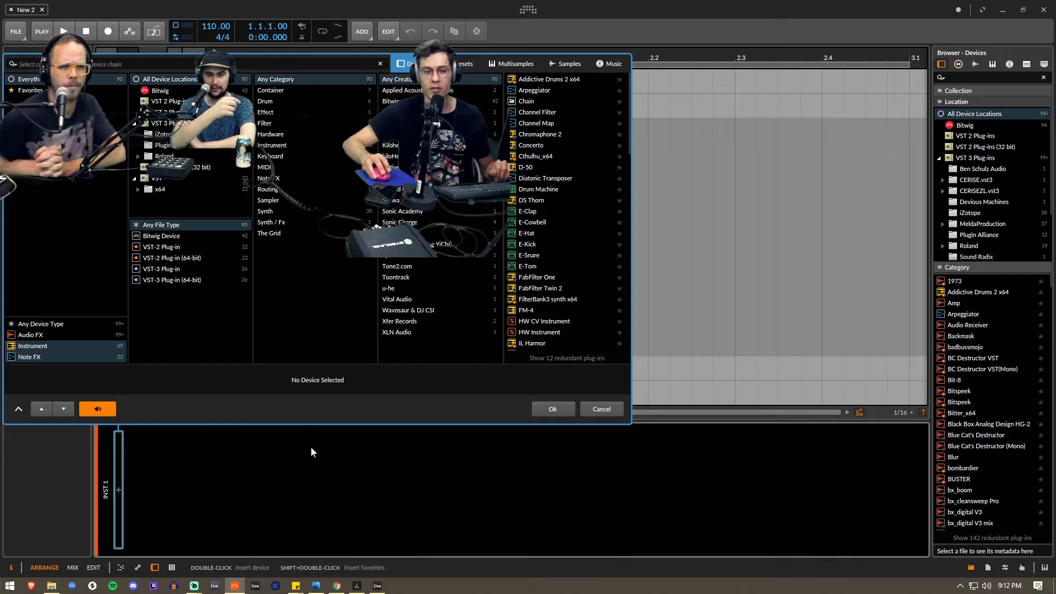
left_click(688, 286)
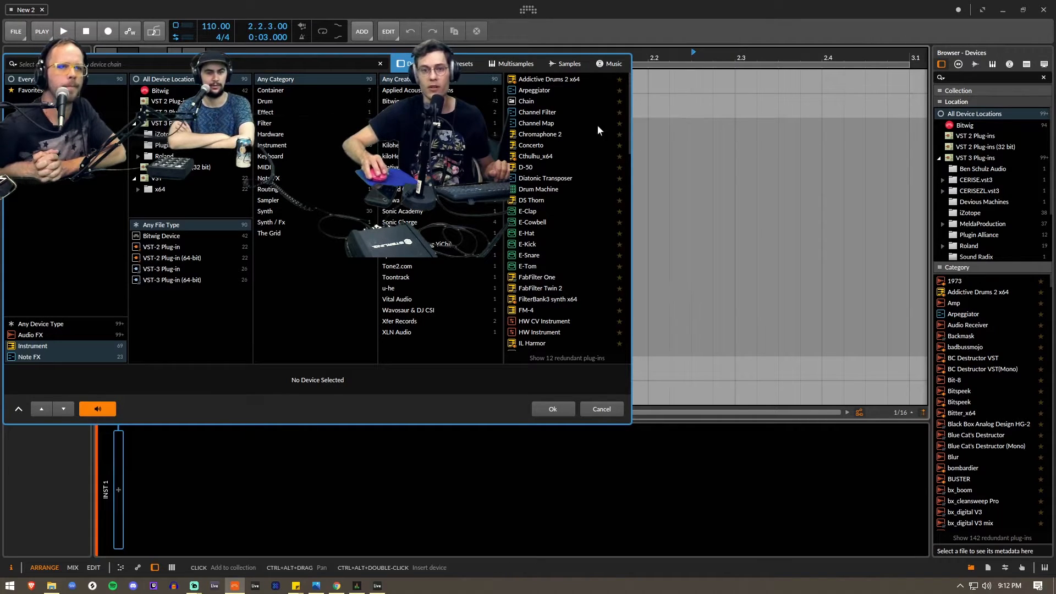
left_click(601, 409)
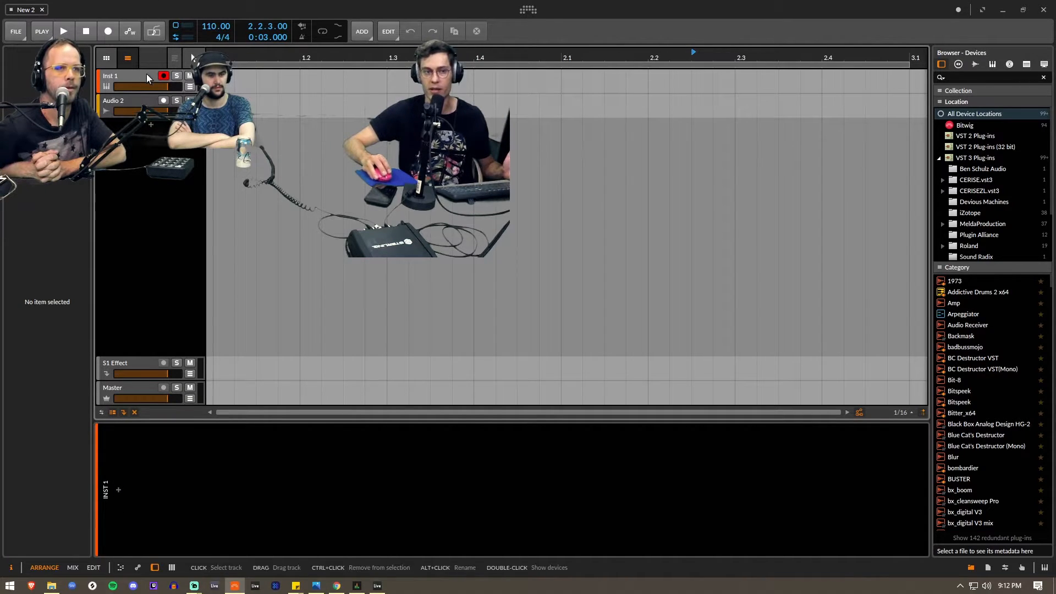
- Search for serum, load Serum_x64 on the Inst 1 track and move its window clear of the device chain
left_click(144, 102)
left_click(137, 87)
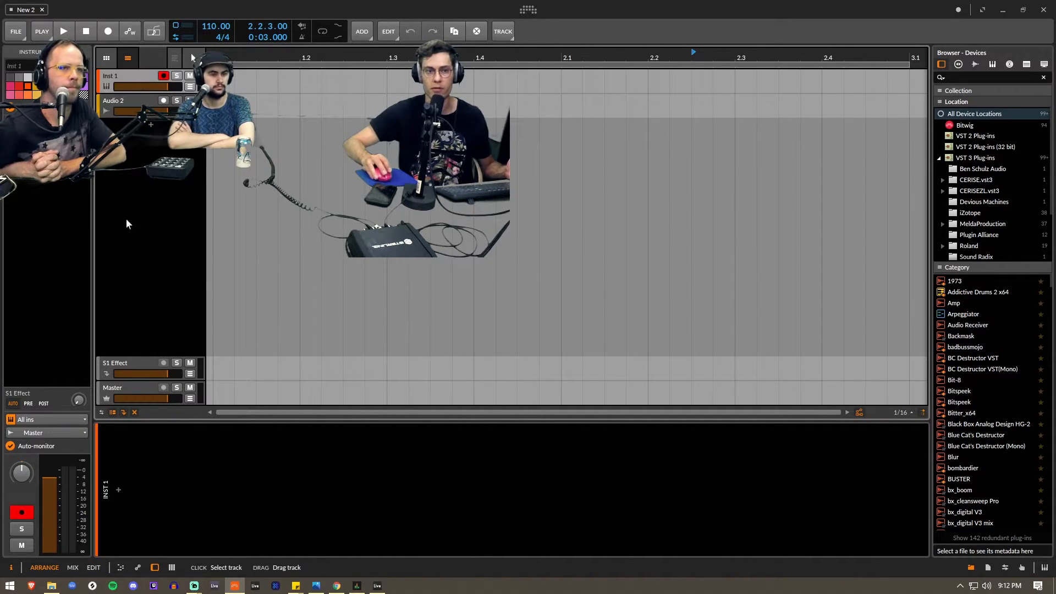
left_click(118, 489)
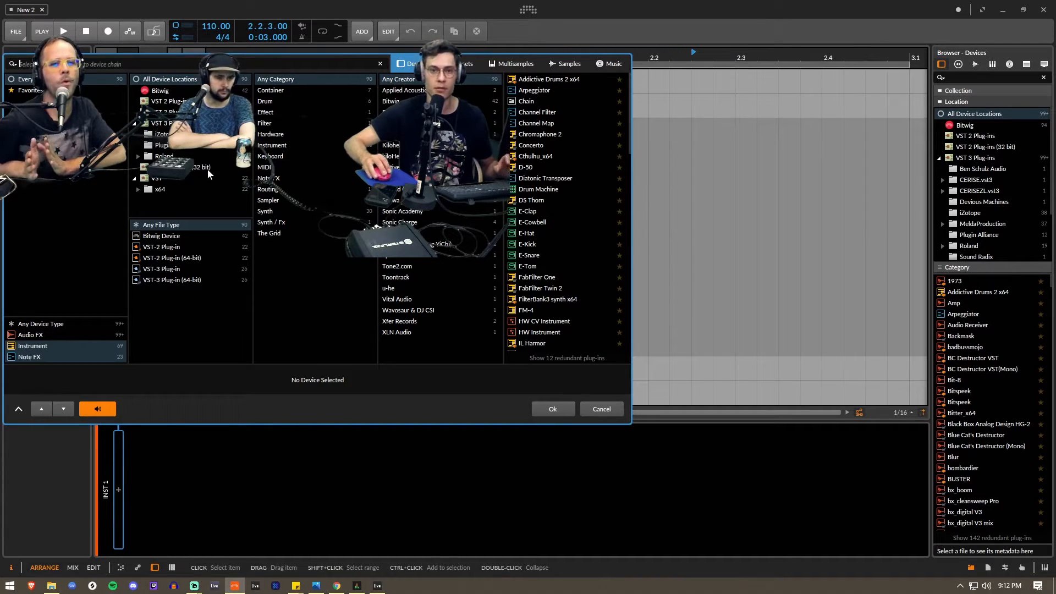
type("serum")
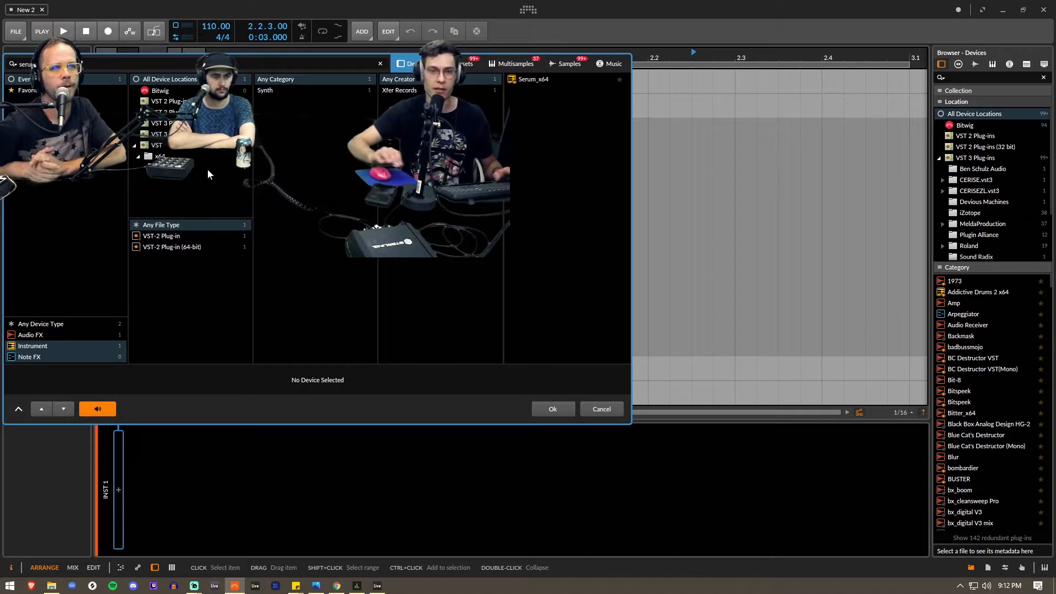
double_click(533, 79)
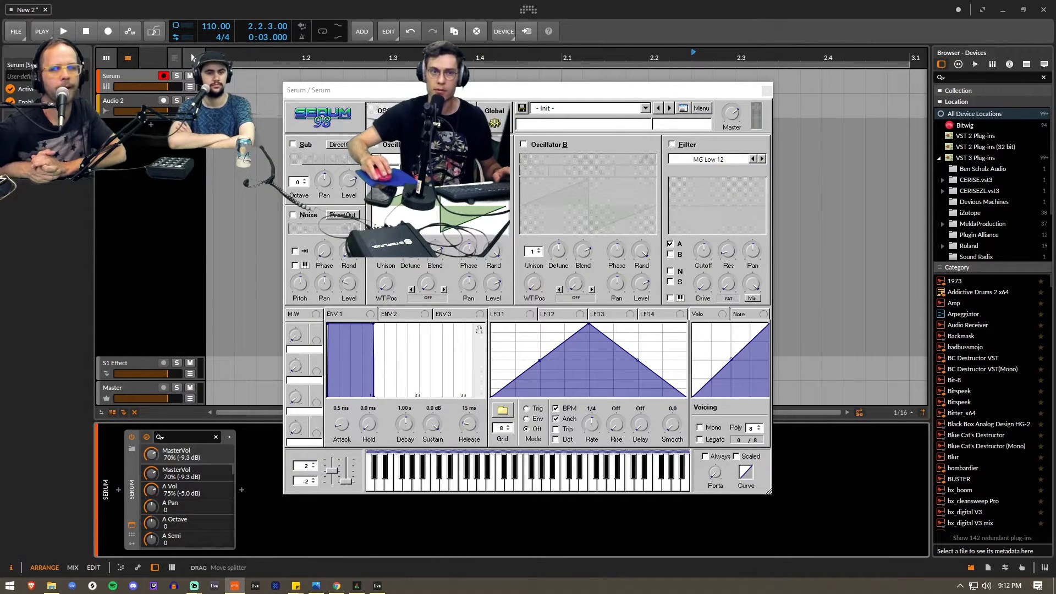
left_click(446, 78)
left_click_drag(446, 90, 705, 99)
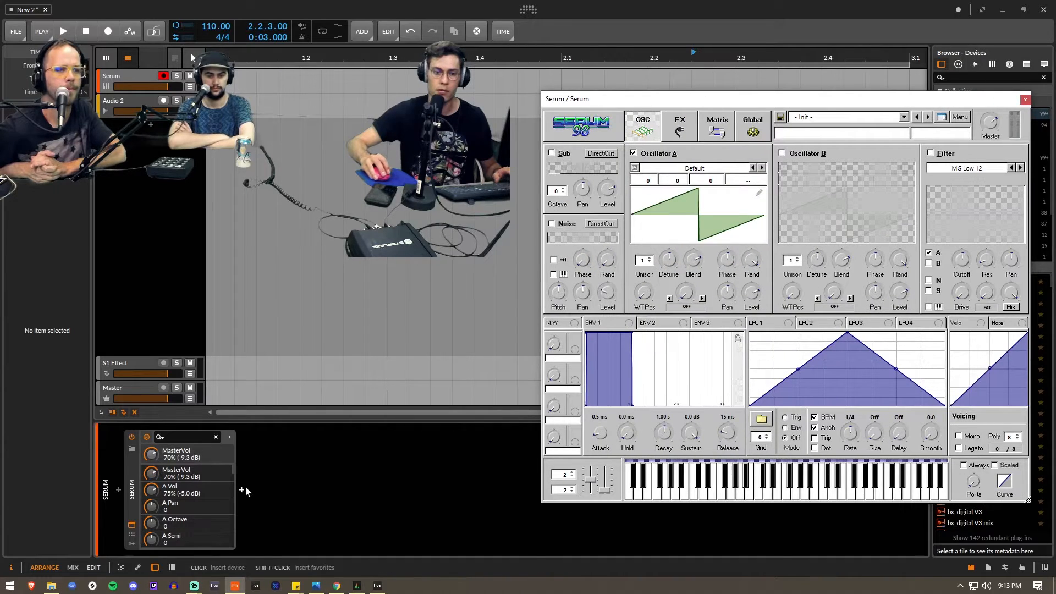
- Browse the audio effects available after Serum by creator, including Schwa, Native Instruments GmbH and MeldaProduction, and leave without inserting one
left_click(241, 489)
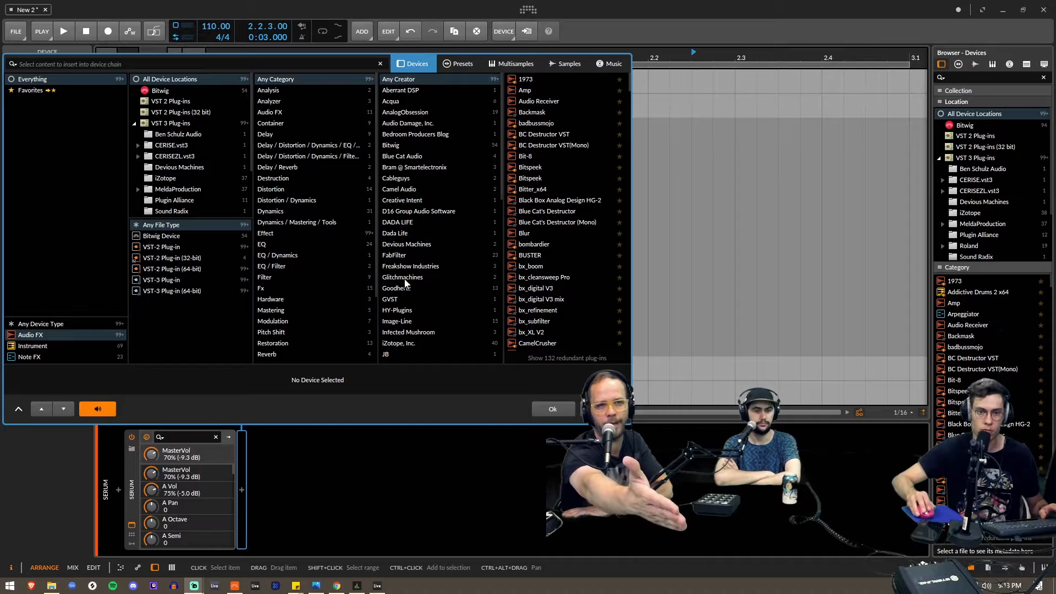
scroll(407, 297, "down", 7)
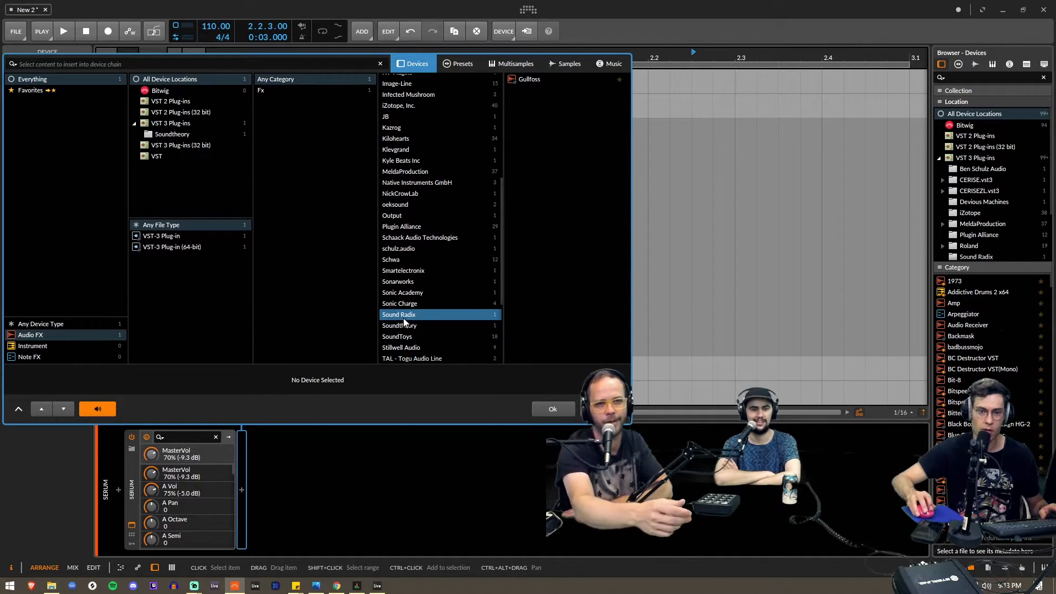
left_click(404, 316)
left_click(394, 258)
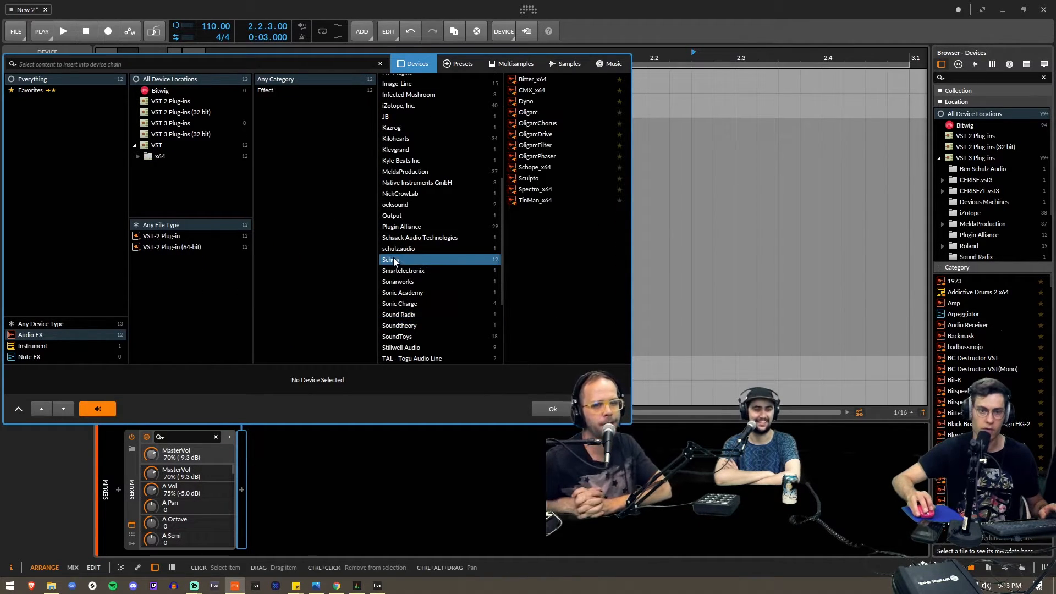
left_click(399, 182)
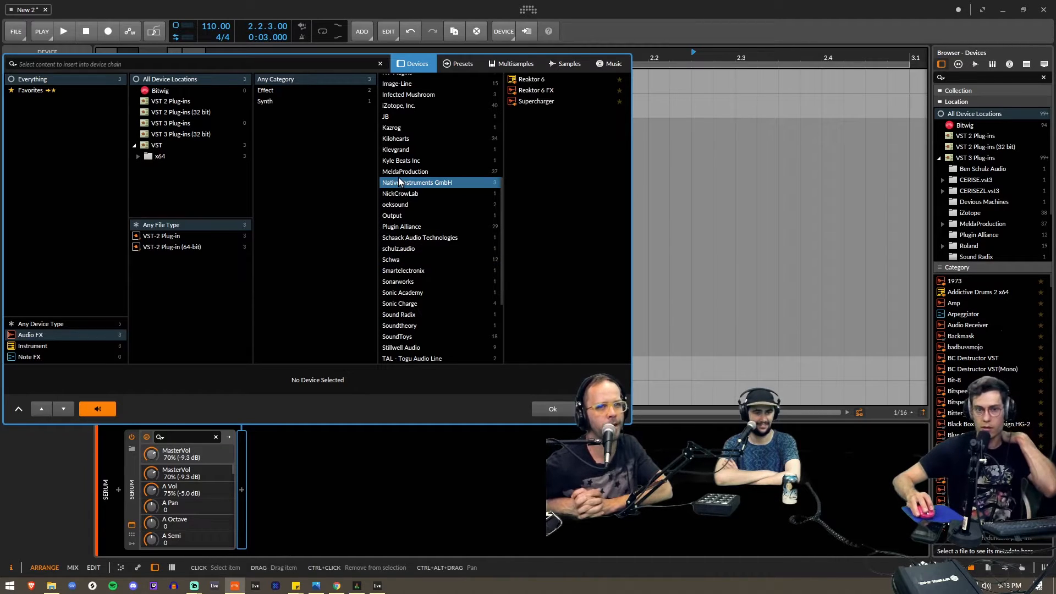
left_click(397, 172)
scroll(451, 231, "up", 7)
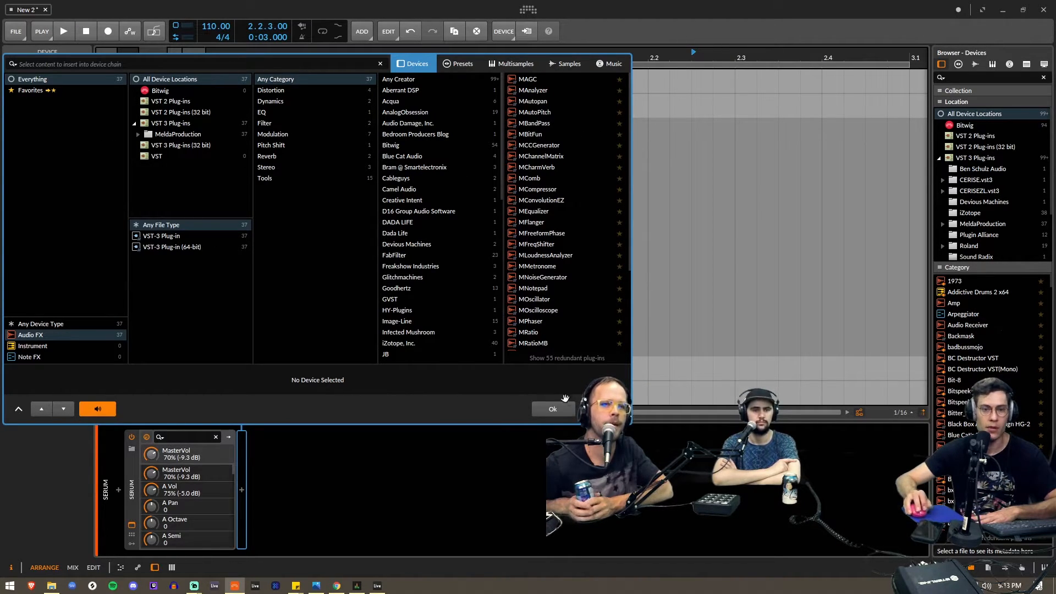
key("Escape")
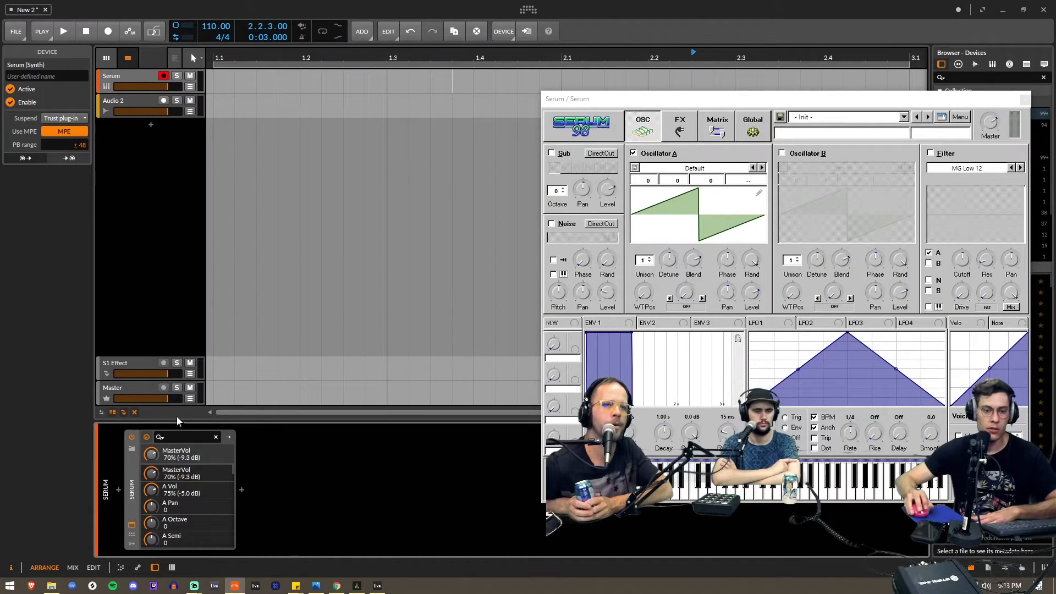
- Search for bitwig audio effects to place after Serum and filter them to the Container category
left_click(242, 489)
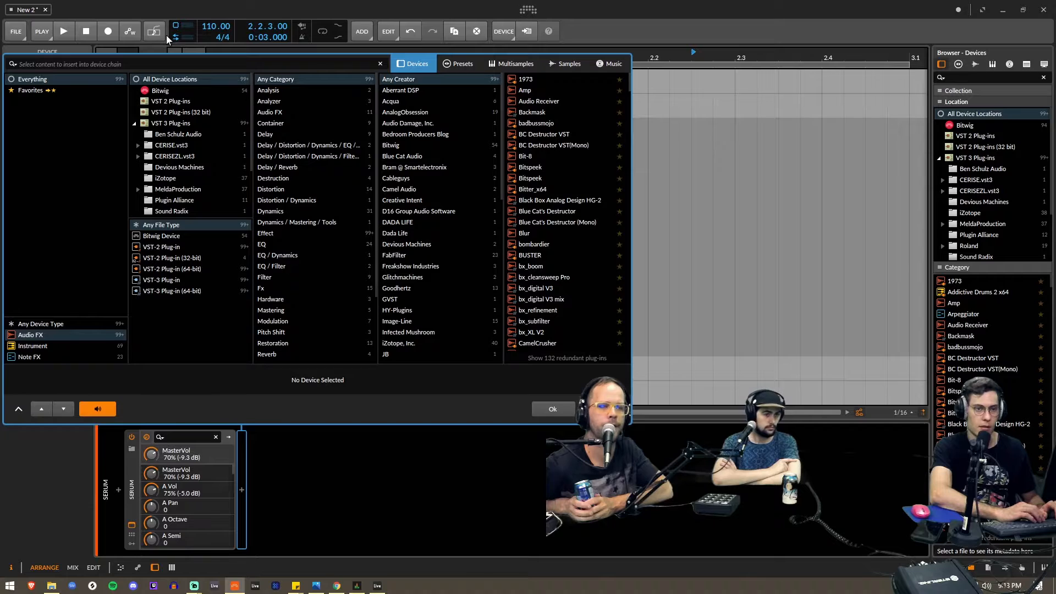
type("bitwig")
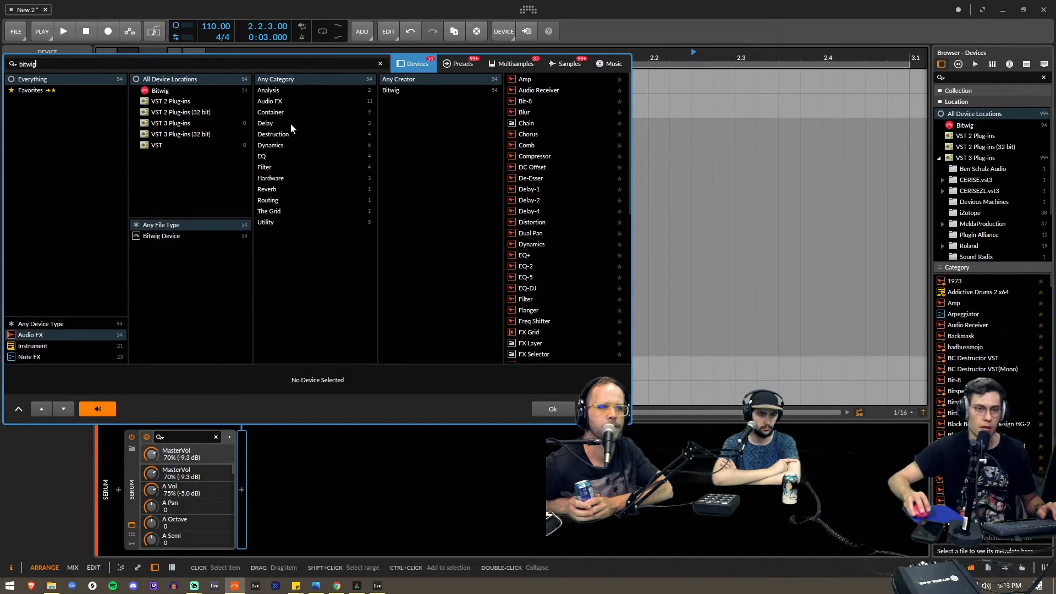
left_click(285, 144)
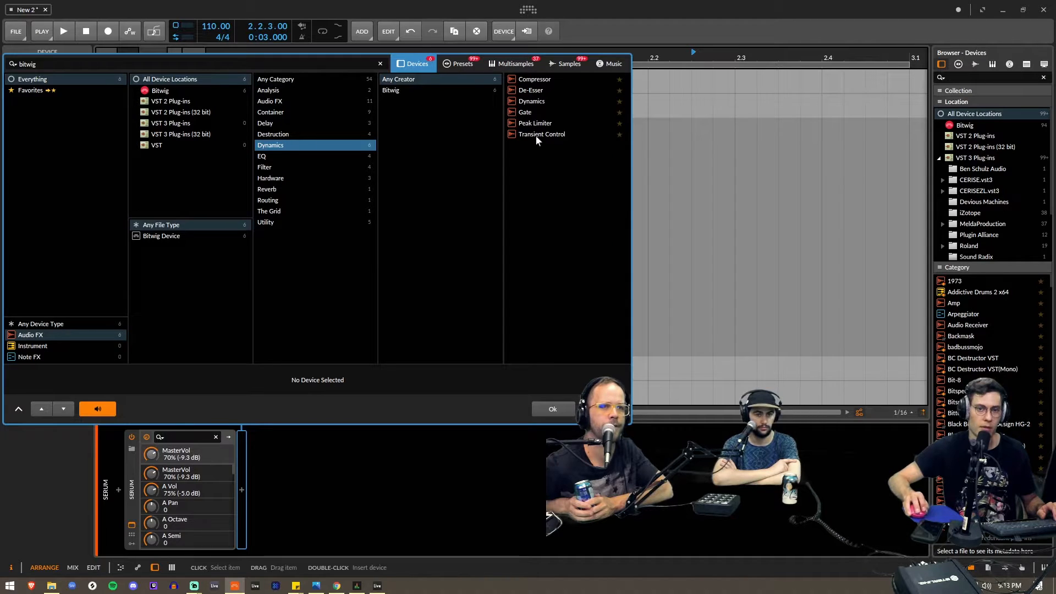
left_click(302, 111)
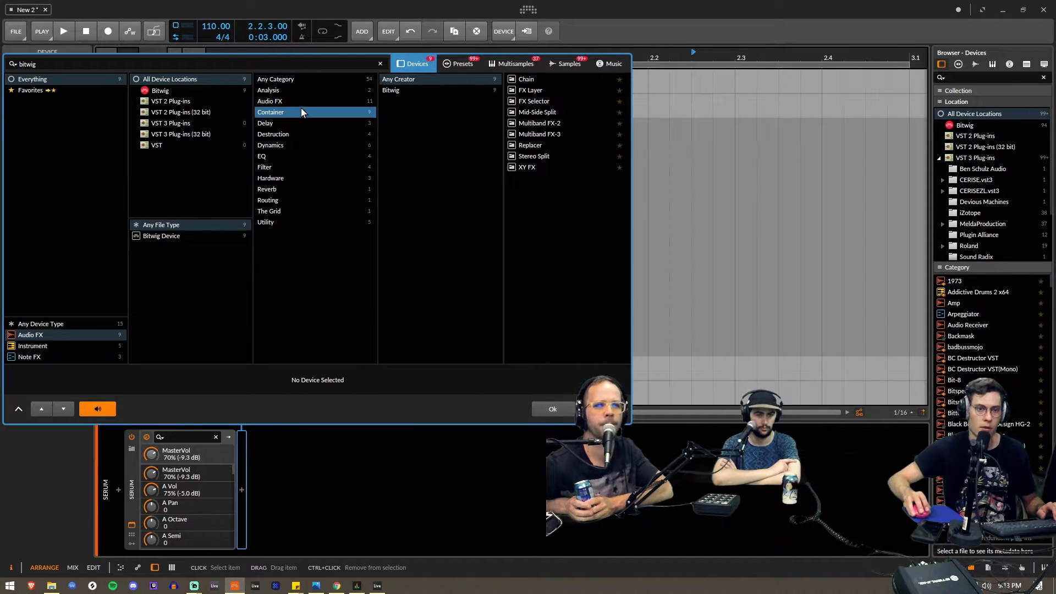
- Preview the Multiband FX-3, Multiband FX-2 and Mid-Side Split containers after Serum to compare their layouts
left_click(547, 132)
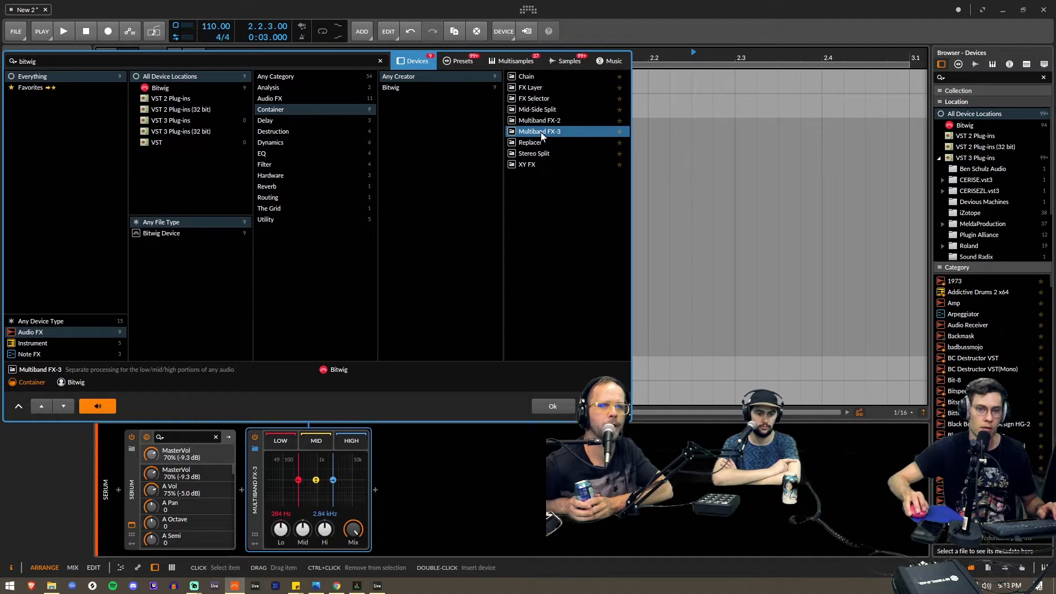
left_click(540, 122)
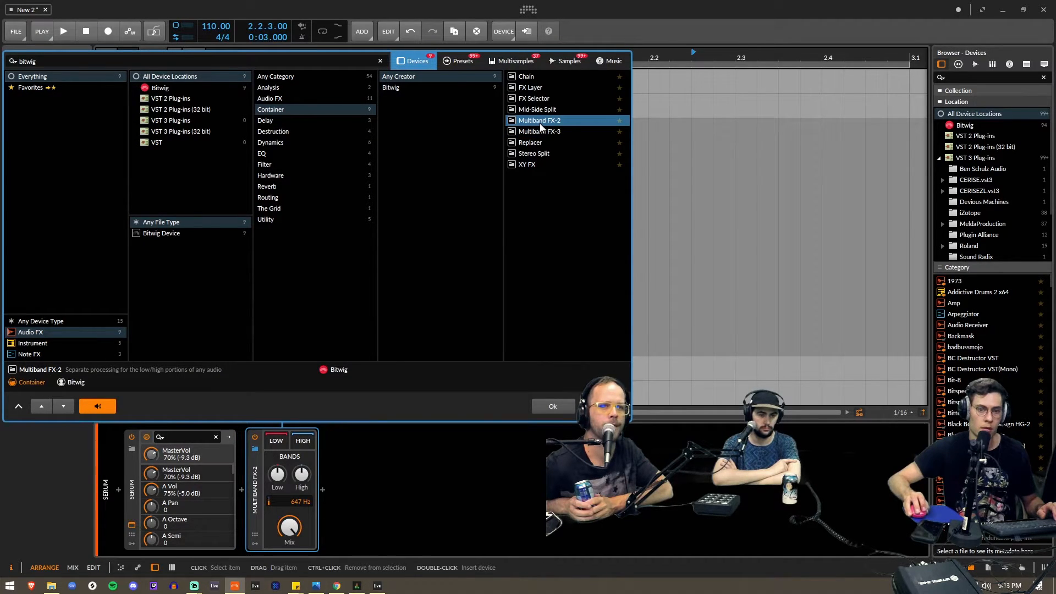
left_click(540, 111)
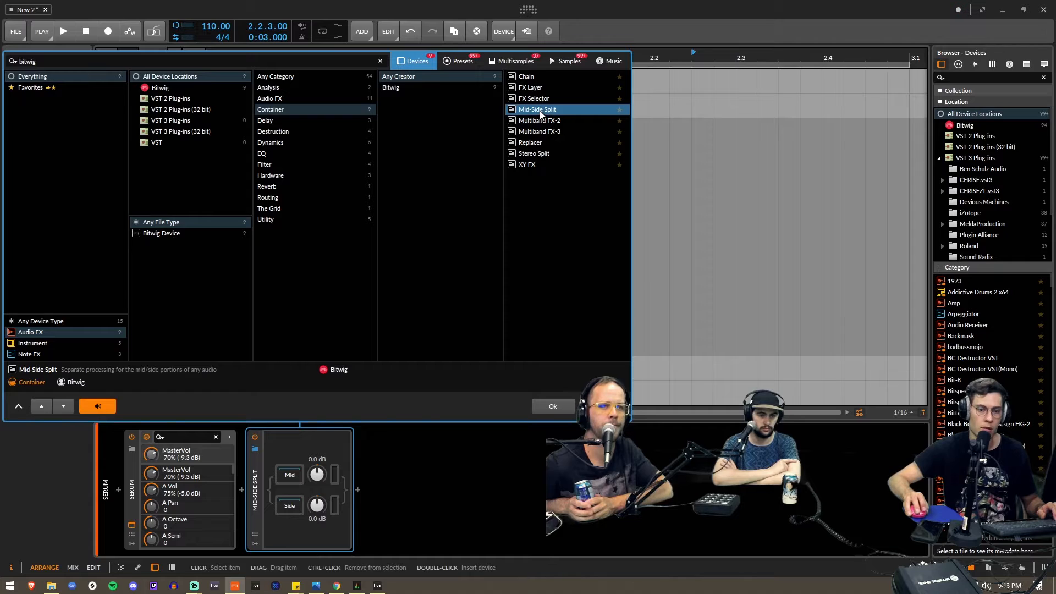
left_click(540, 117)
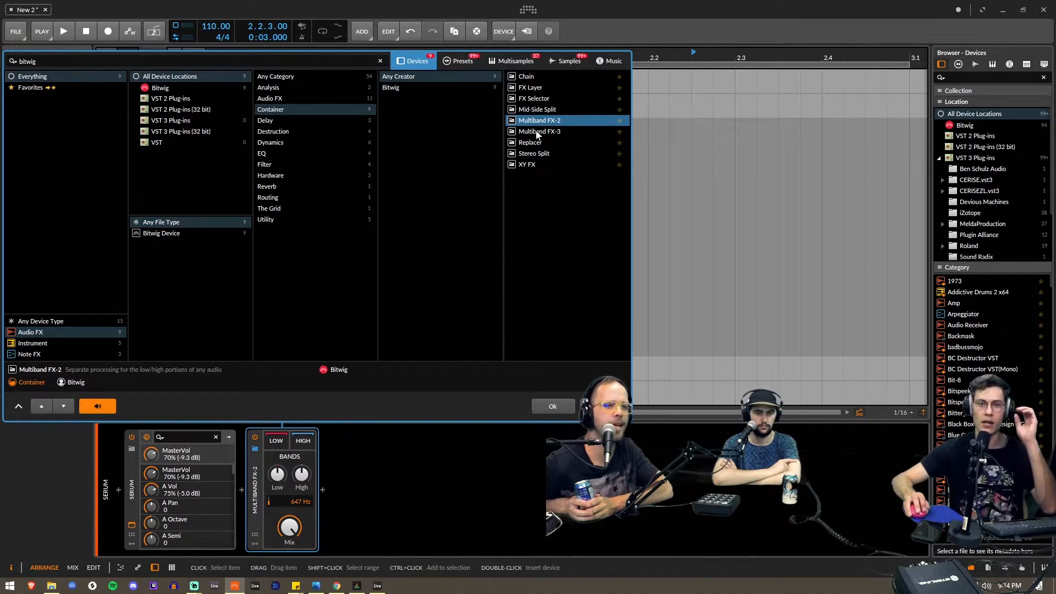
left_click(536, 109)
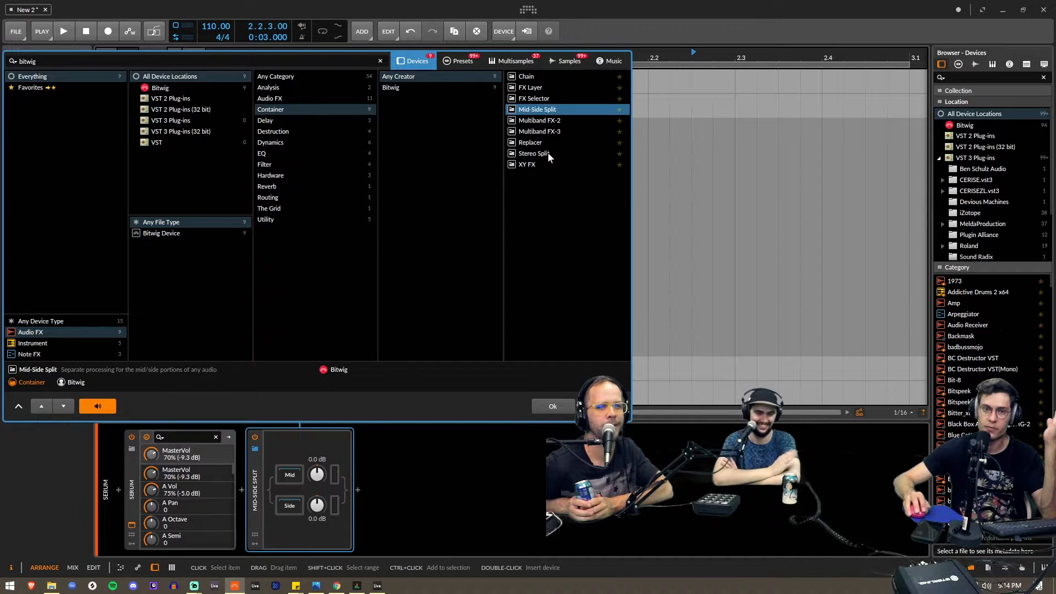
- Insert the Multiband FX-3 container after Serum and set its crossovers to 257 Hz and 1.95 kHz
left_click(292, 208)
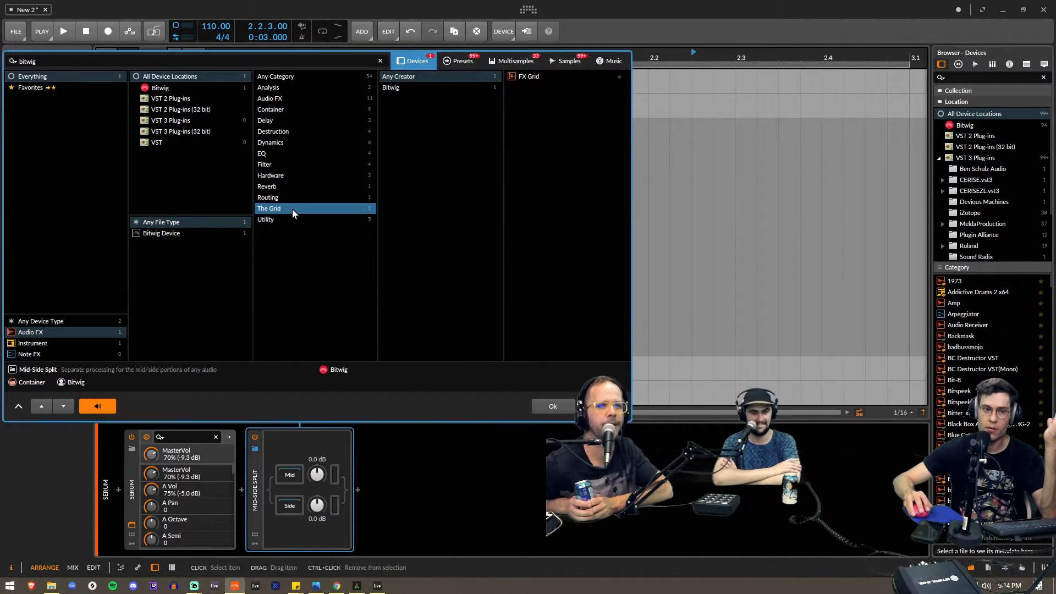
left_click(284, 108)
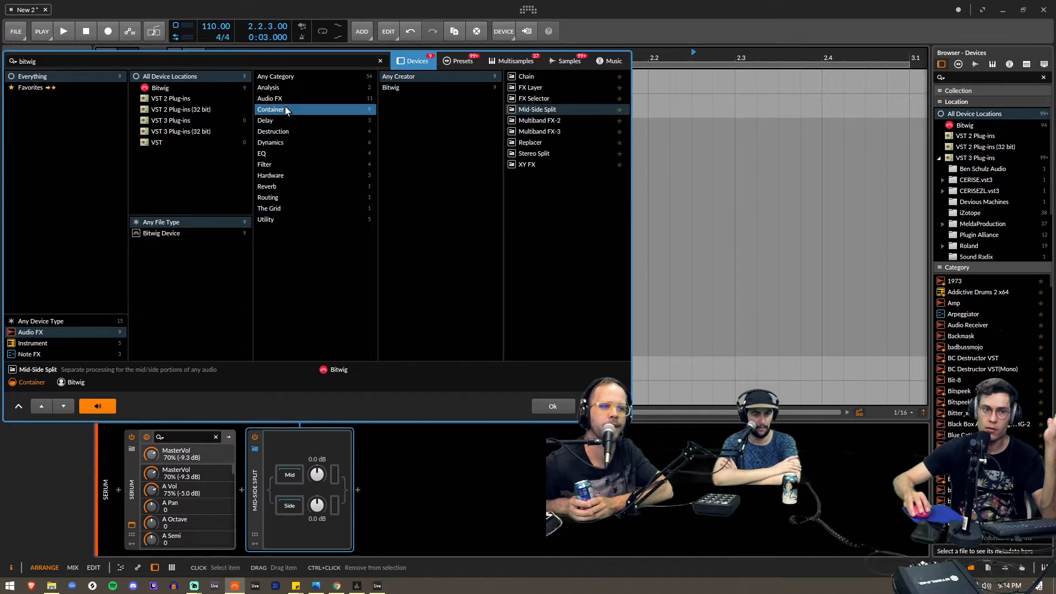
double_click(562, 131)
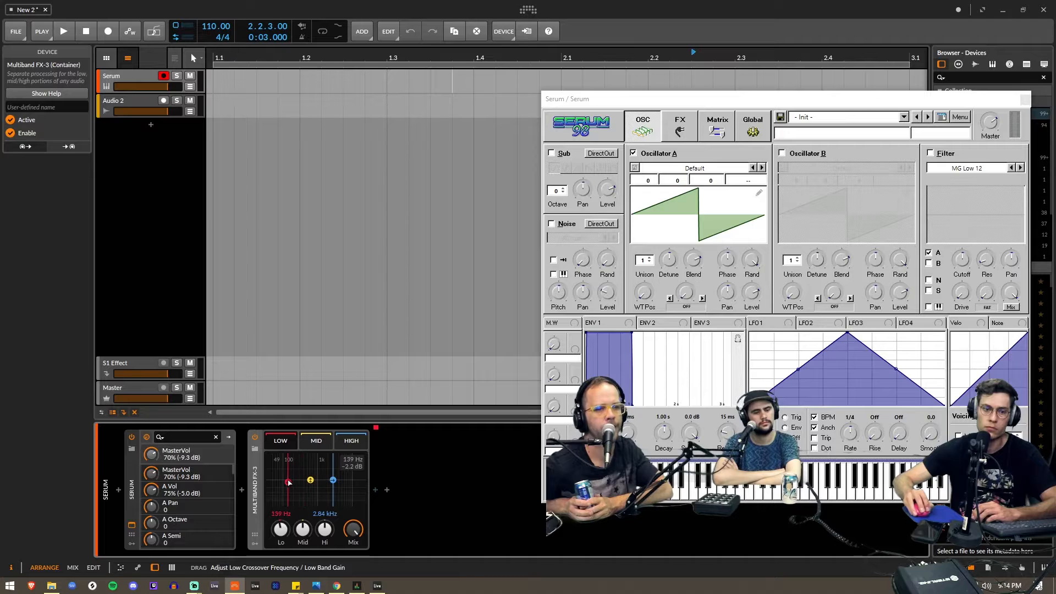
left_click_drag(333, 480, 328, 481)
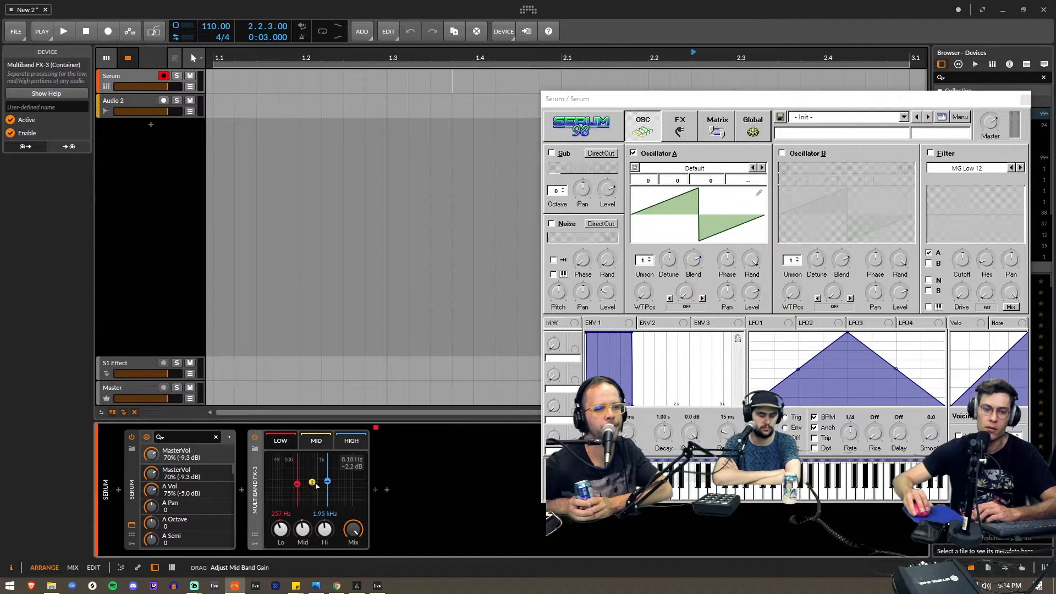
left_click_drag(327, 481, 297, 473)
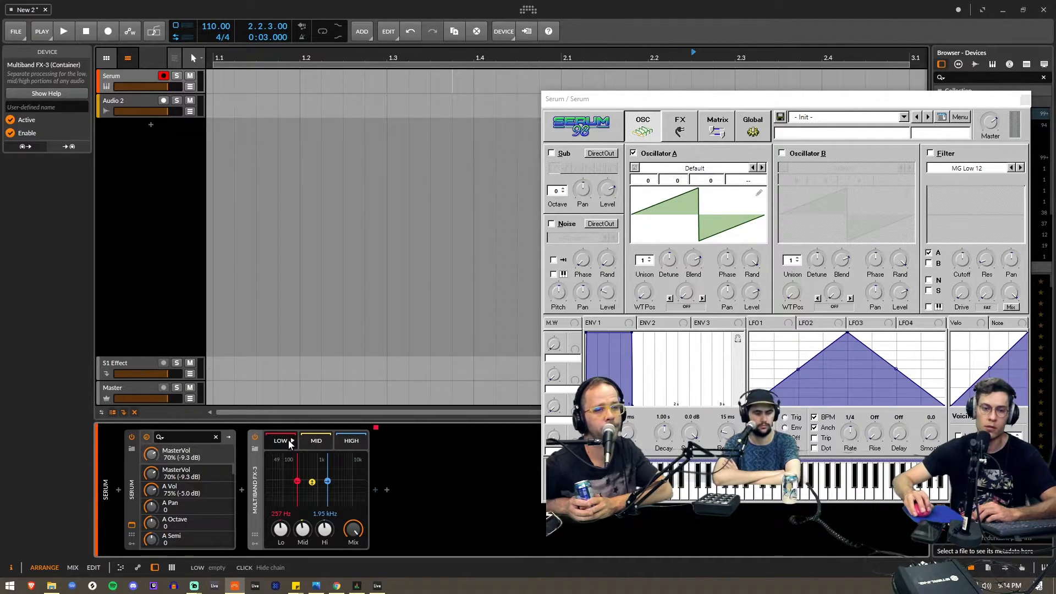
- Insert the Dynamics device into the low band of Multiband FX-3 and move the Serum window off the device chain
left_click(375, 489)
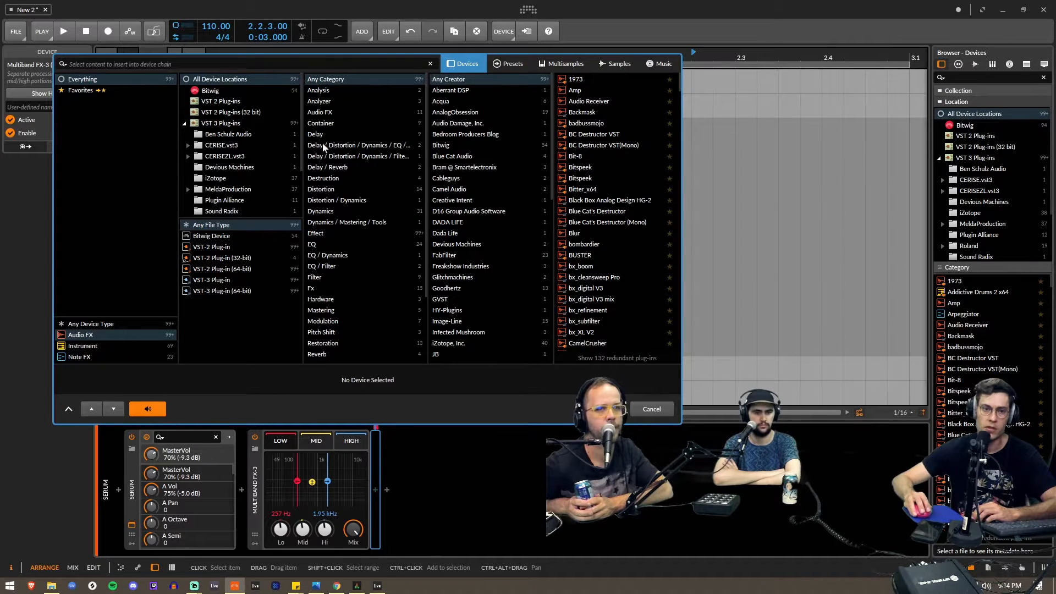
left_click(322, 212)
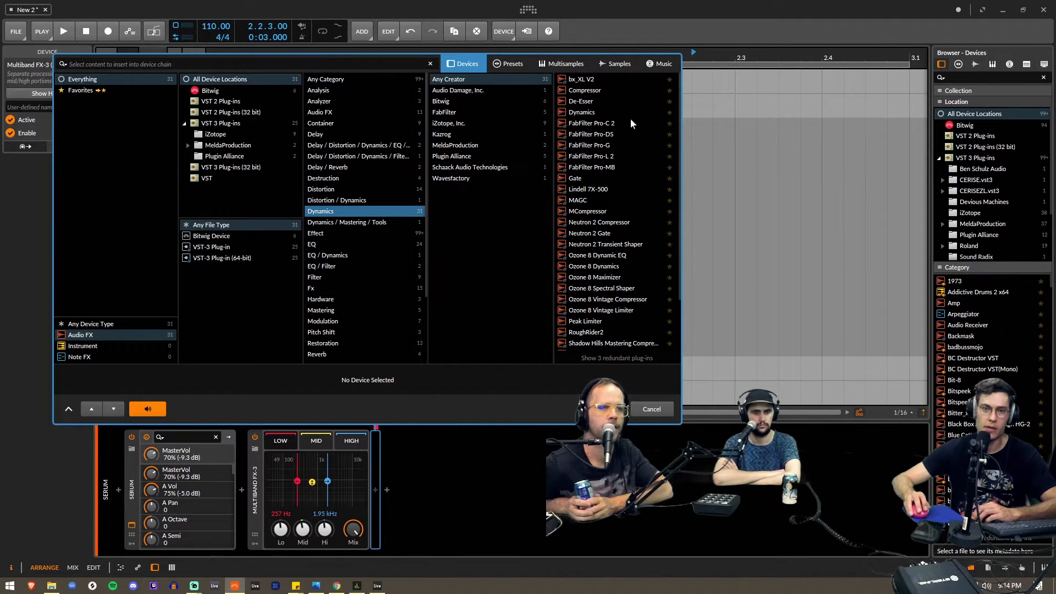
left_click(597, 111)
double_click(598, 112)
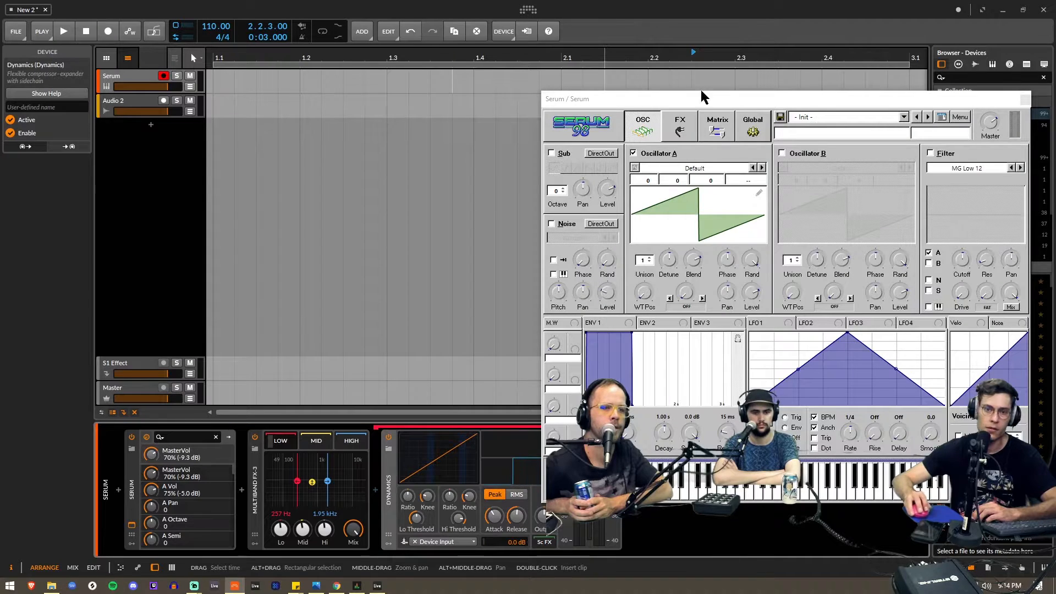
left_click_drag(691, 105, 713, 21)
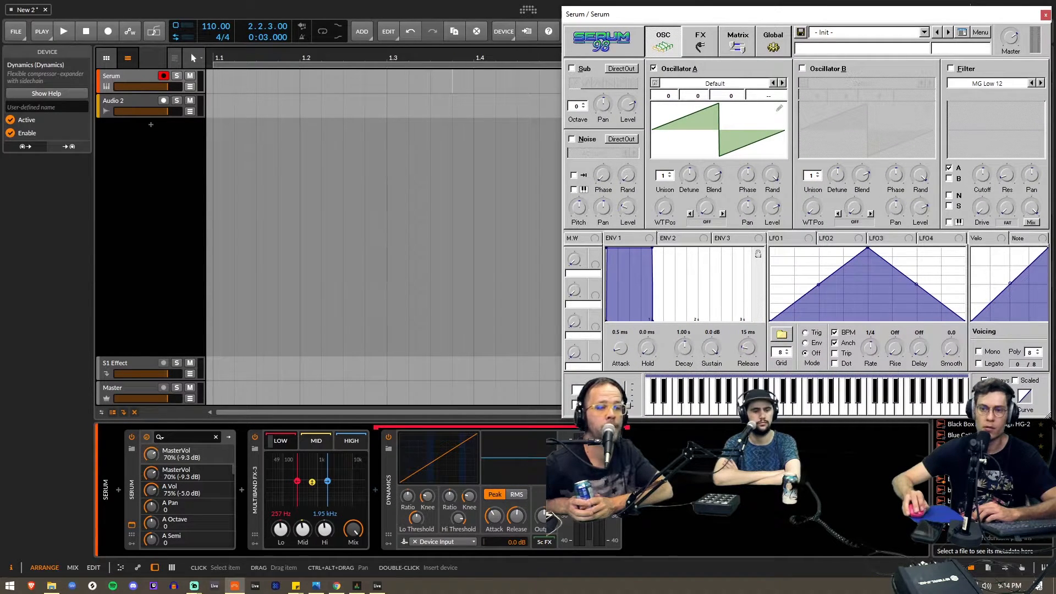
- Shrink the Serum window and switch off both the Dynamics and Multiband FX-3 devices
left_click_drag(1047, 416, 916, 284)
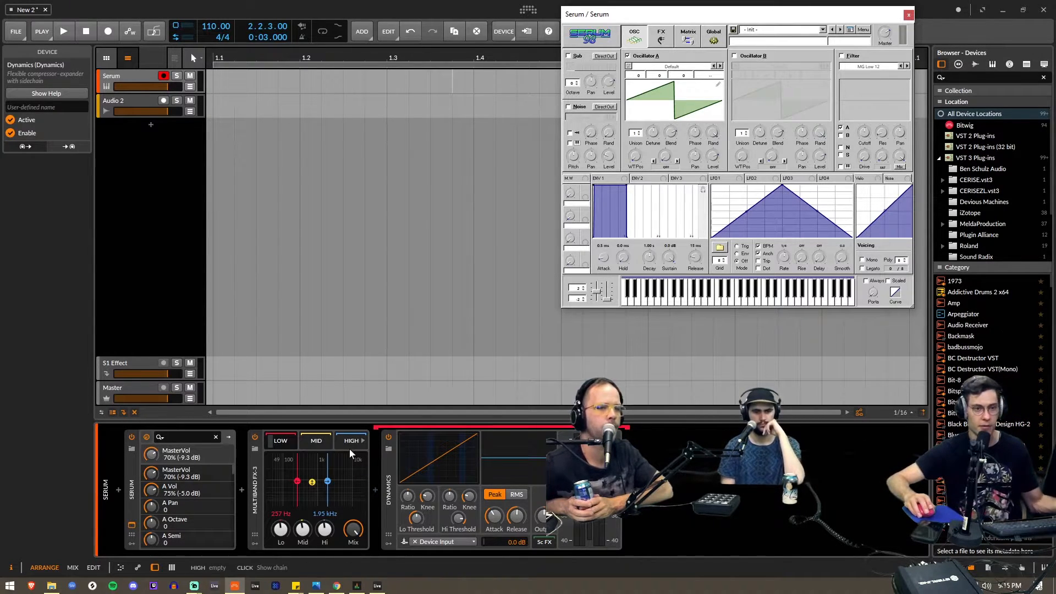
left_click(387, 437)
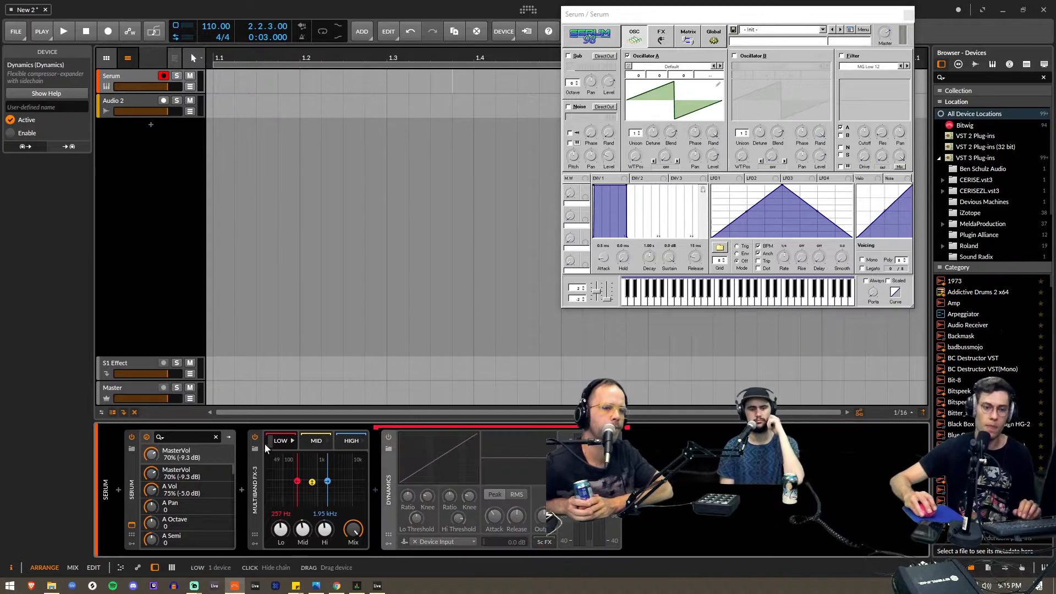
left_click(255, 438)
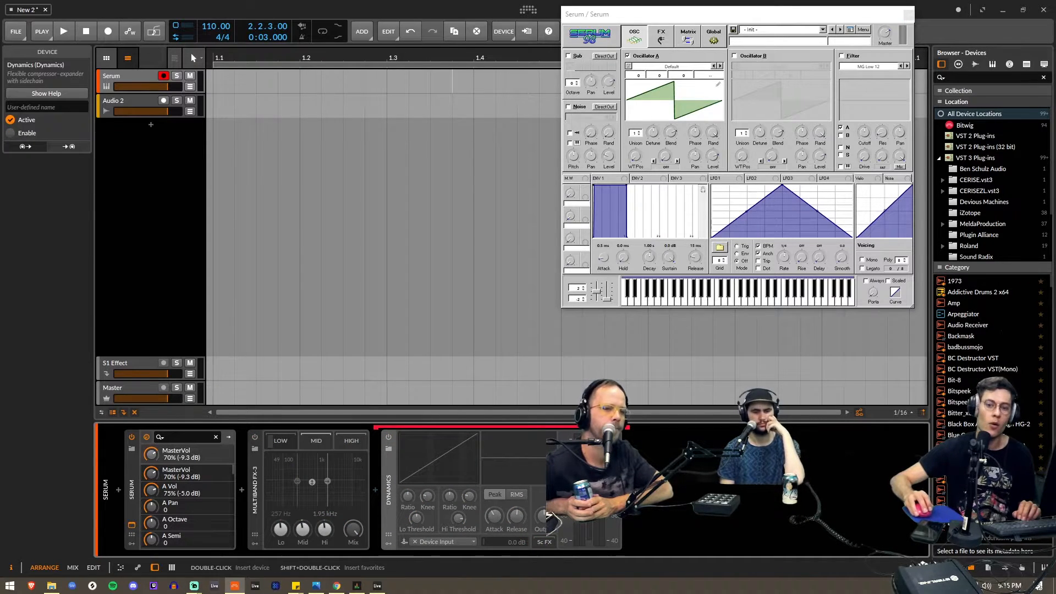
- Search the Bitwig audio effect presets for "ott" and insert Grid XComp Multiband after Multiband FX-3
left_click(628, 489)
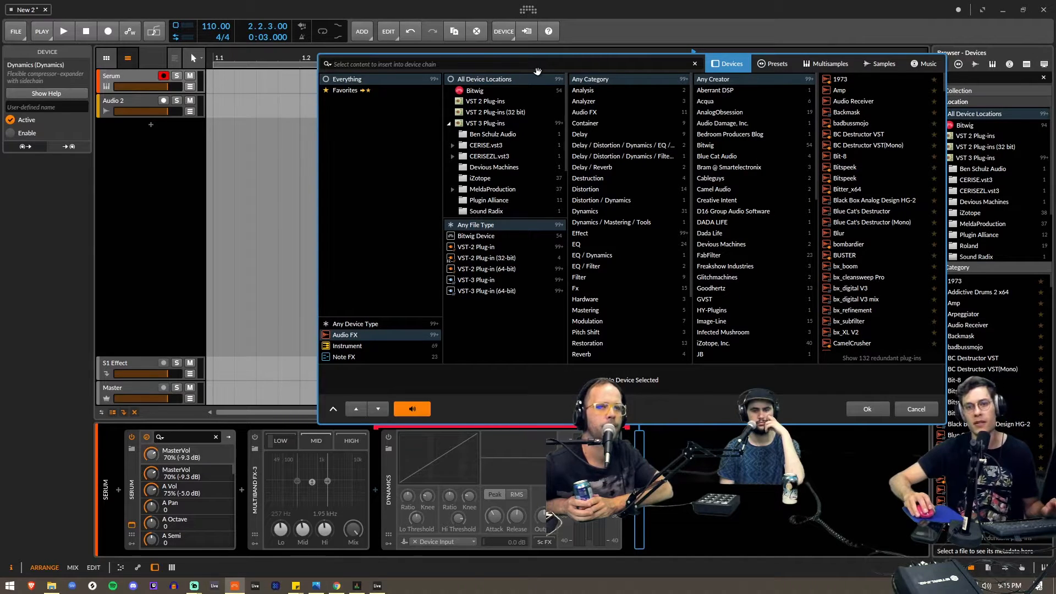
left_click(762, 65)
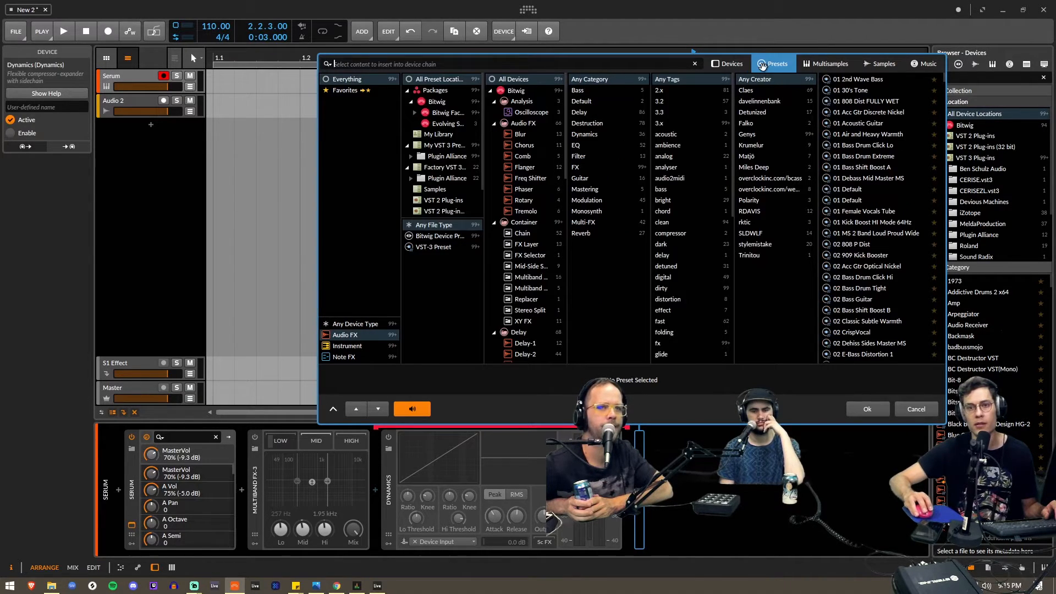
left_click(521, 102)
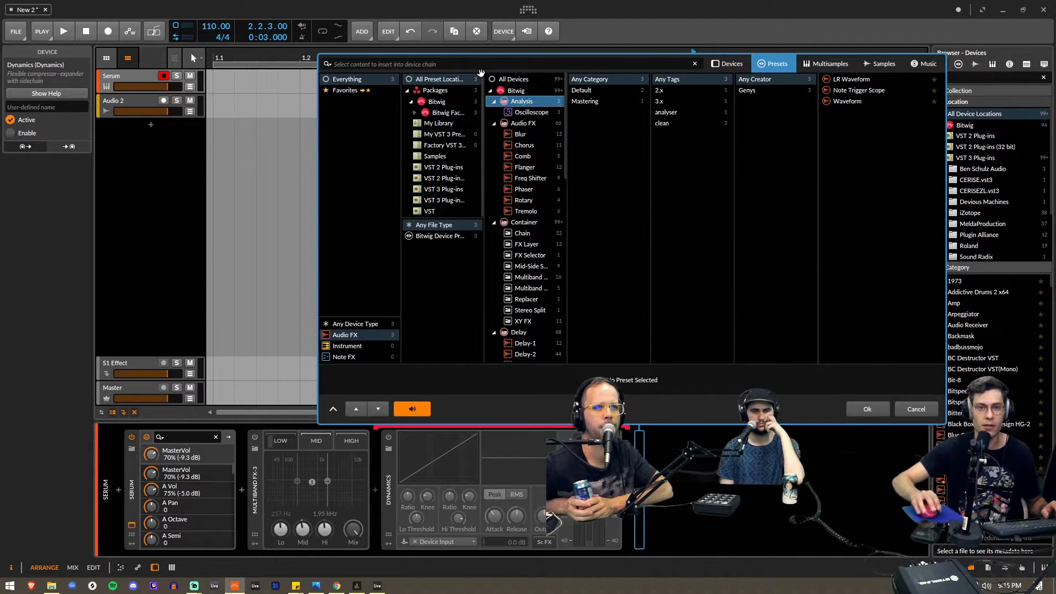
type("ott")
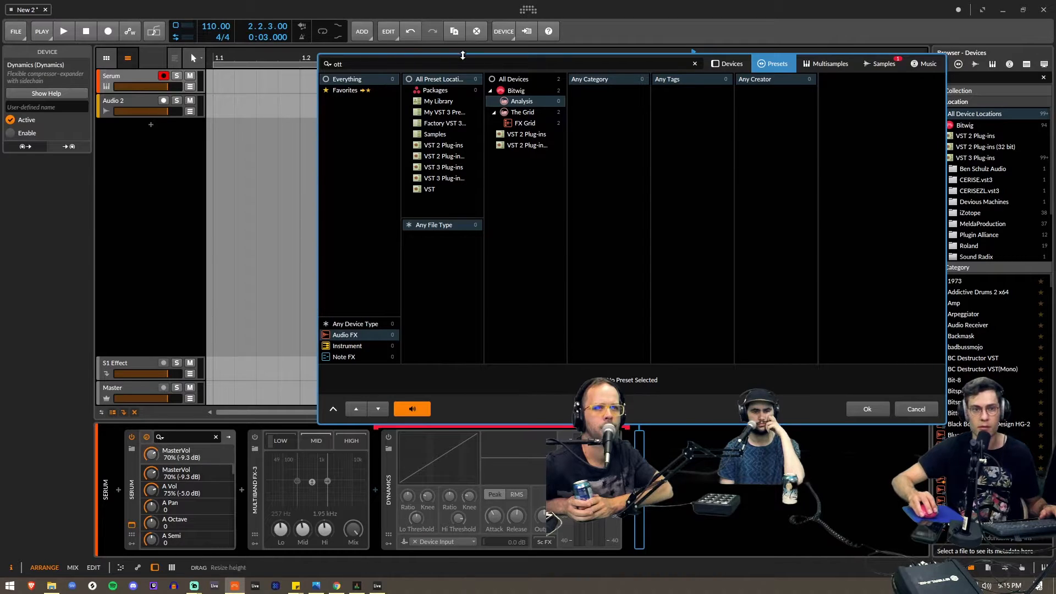
left_click(828, 64)
left_click(784, 64)
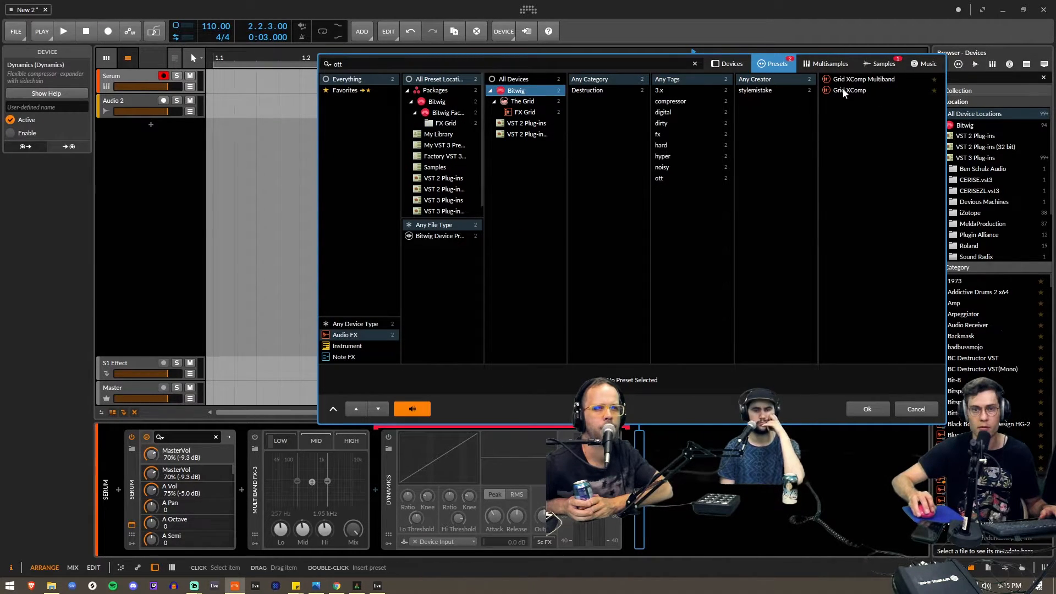
left_click(845, 82)
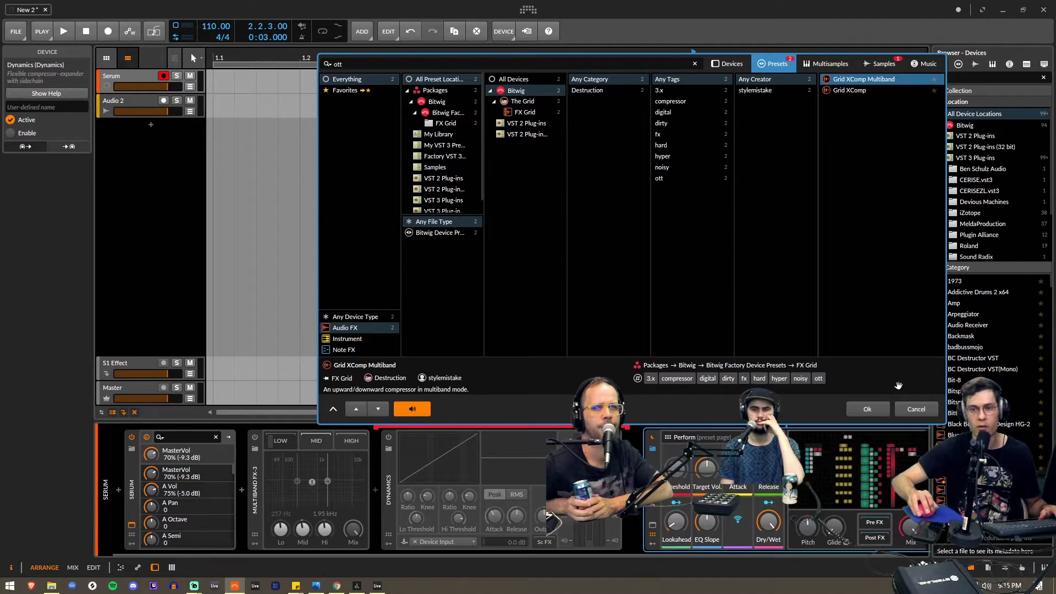
left_click(868, 409)
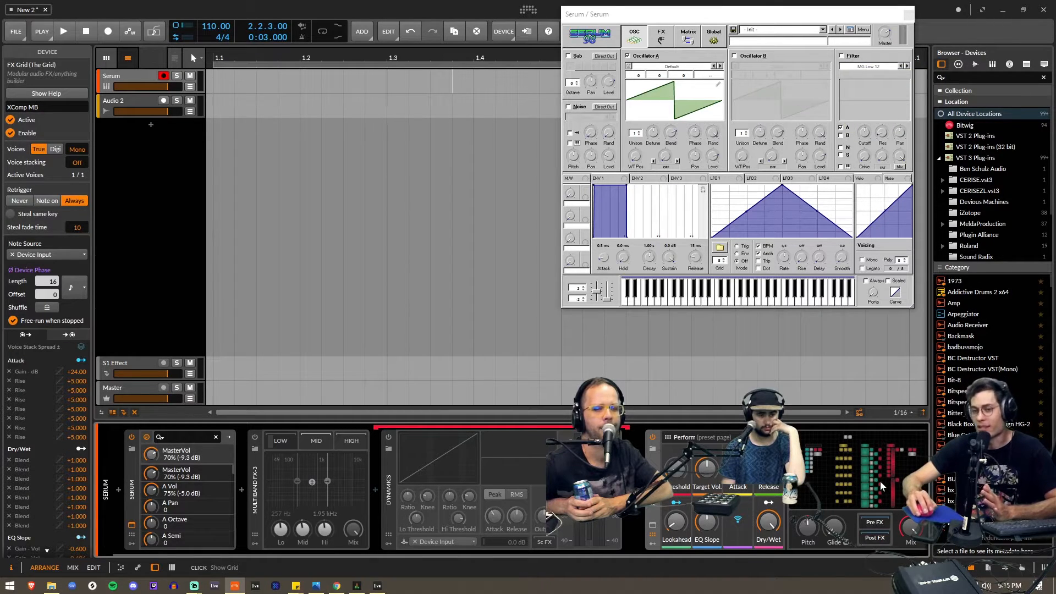
- Open the Grid XComp Multiband patch, close the Serum window, and examine the threshold, bandpass filter, signal processing and summator blocks
left_click(852, 476)
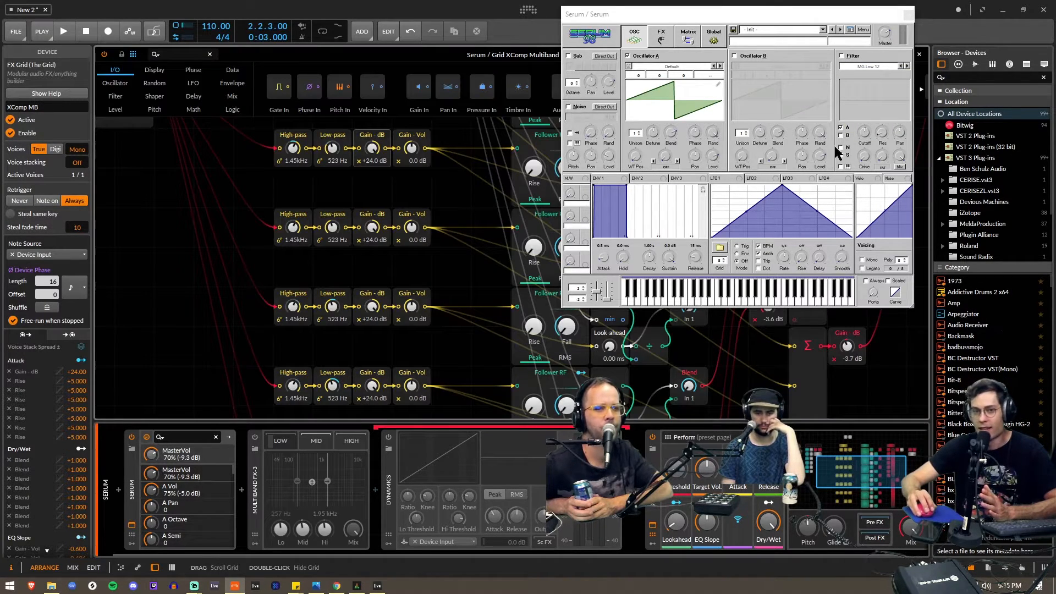
left_click(908, 15)
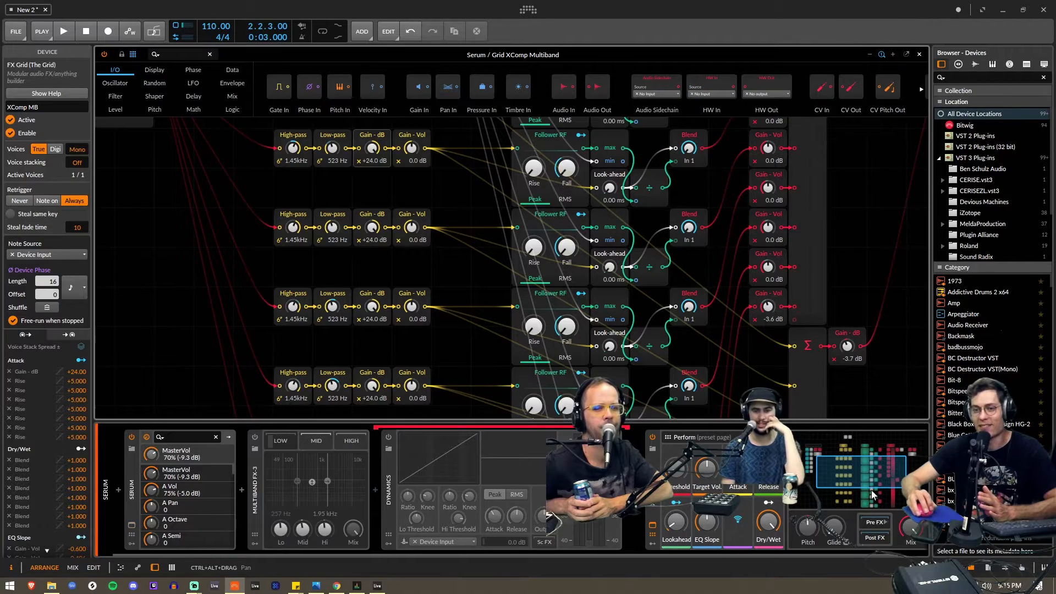
left_click_drag(872, 481, 871, 467)
mouse_move(868, 464)
left_mouse_down()
mouse_move(857, 469)
mouse_move(869, 501)
mouse_move(868, 457)
left_mouse_up()
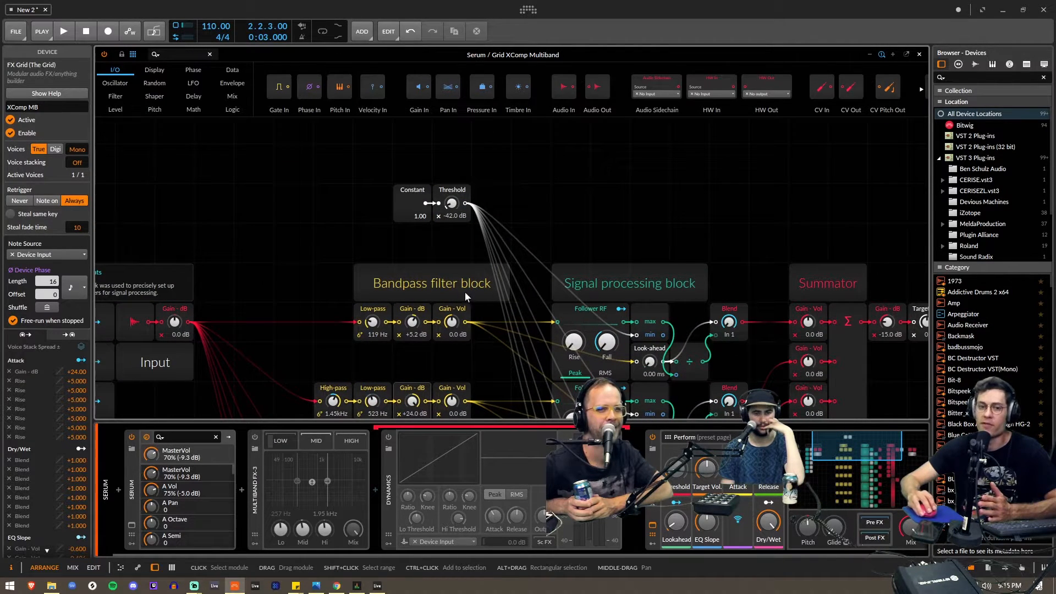
scroll(465, 297, "down", 3)
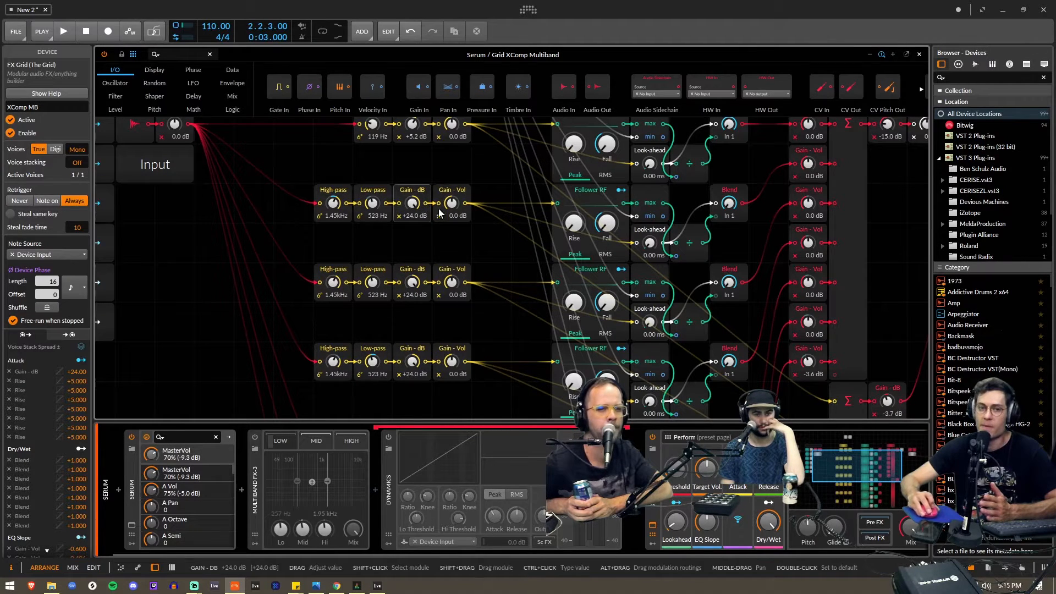
scroll(450, 321, "up", 3)
scroll(610, 236, "down", 1)
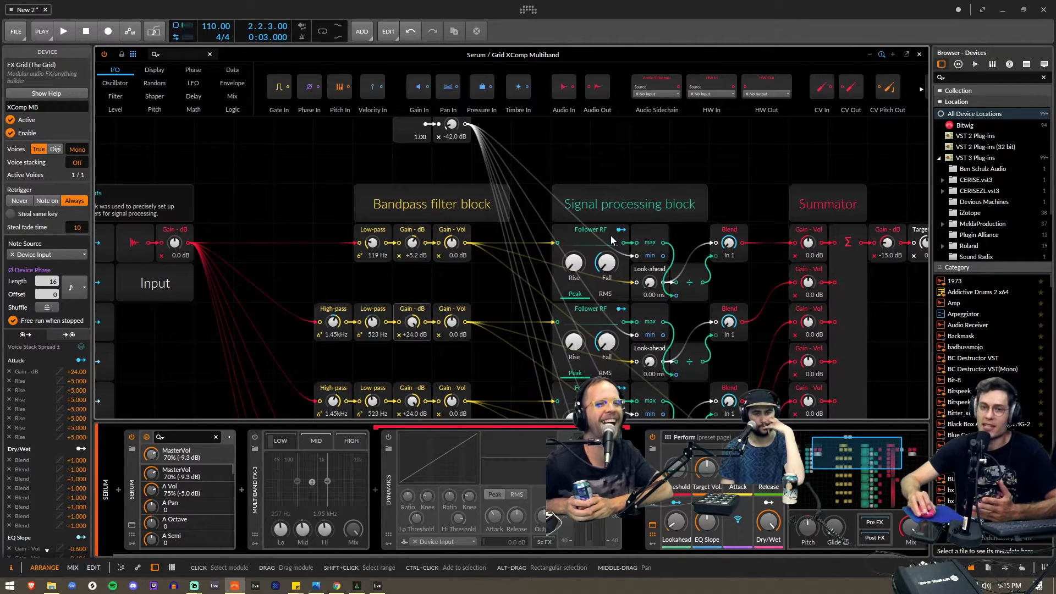
scroll(625, 217, "down", 5)
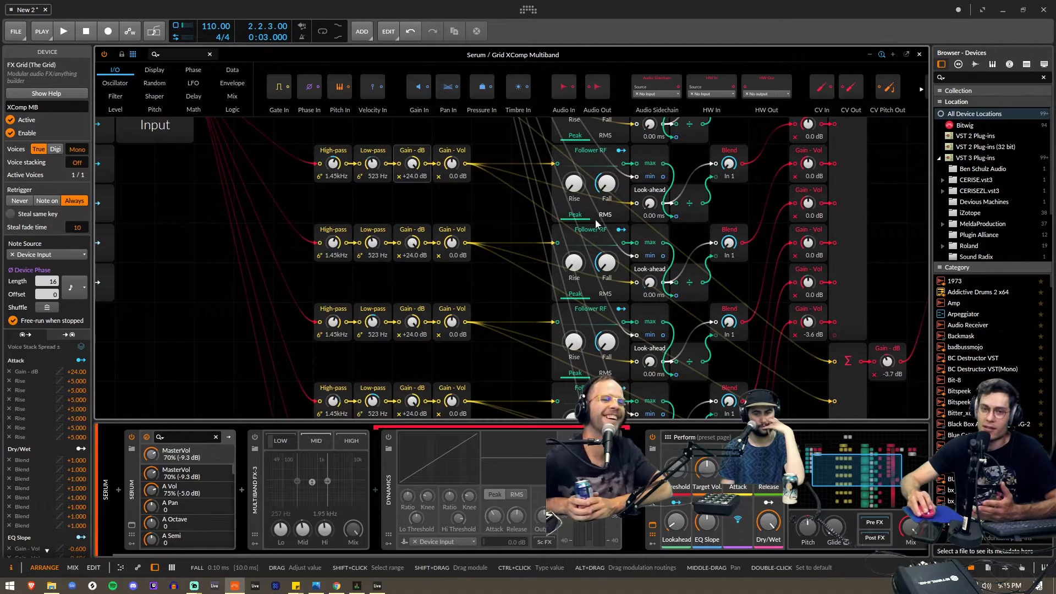
scroll(605, 283, "up", 5)
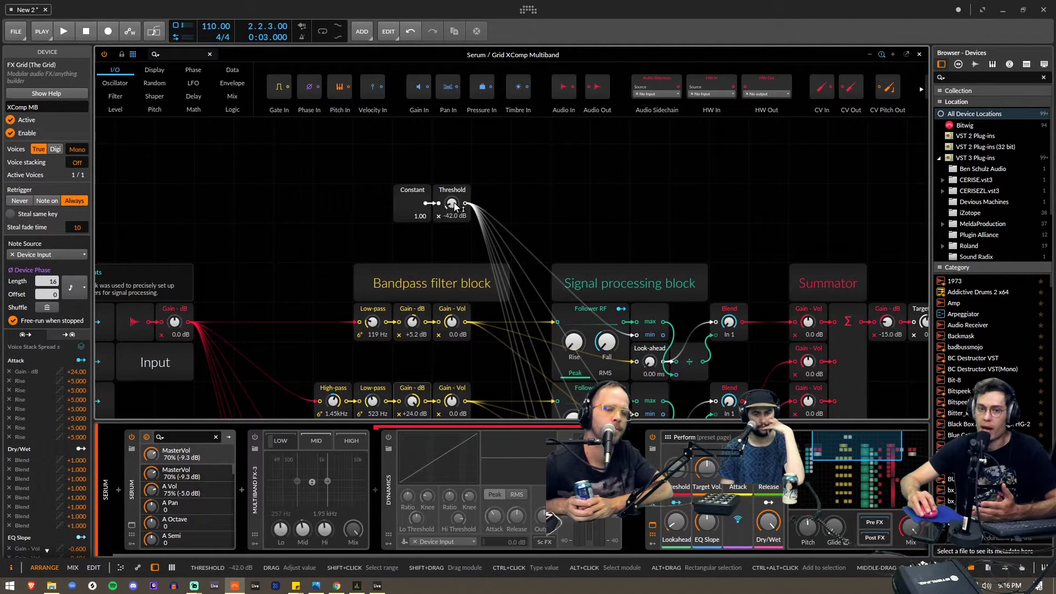
scroll(604, 253, "down", 5)
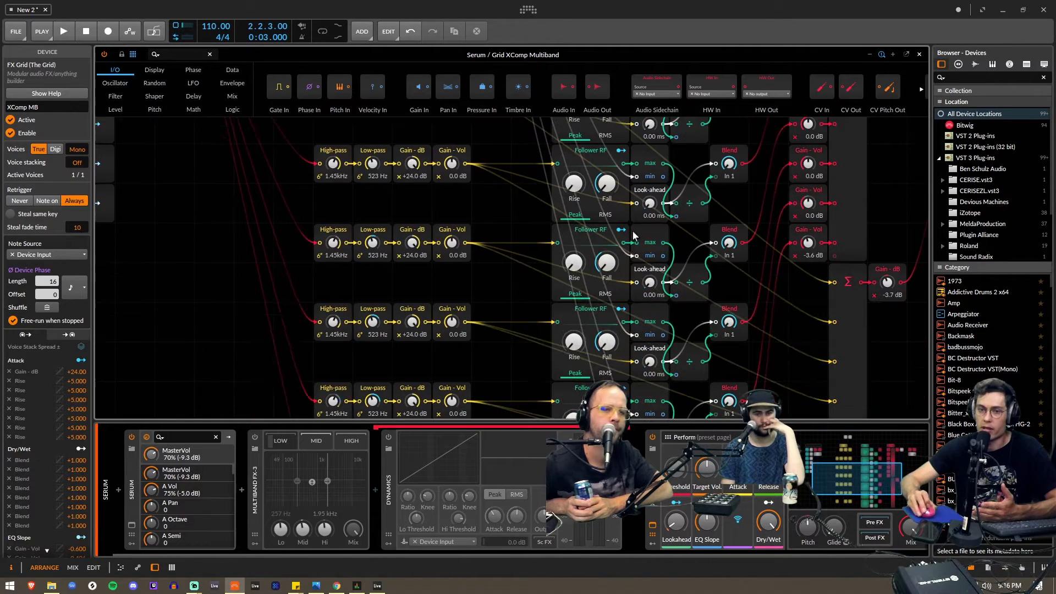
scroll(648, 247, "up", 3)
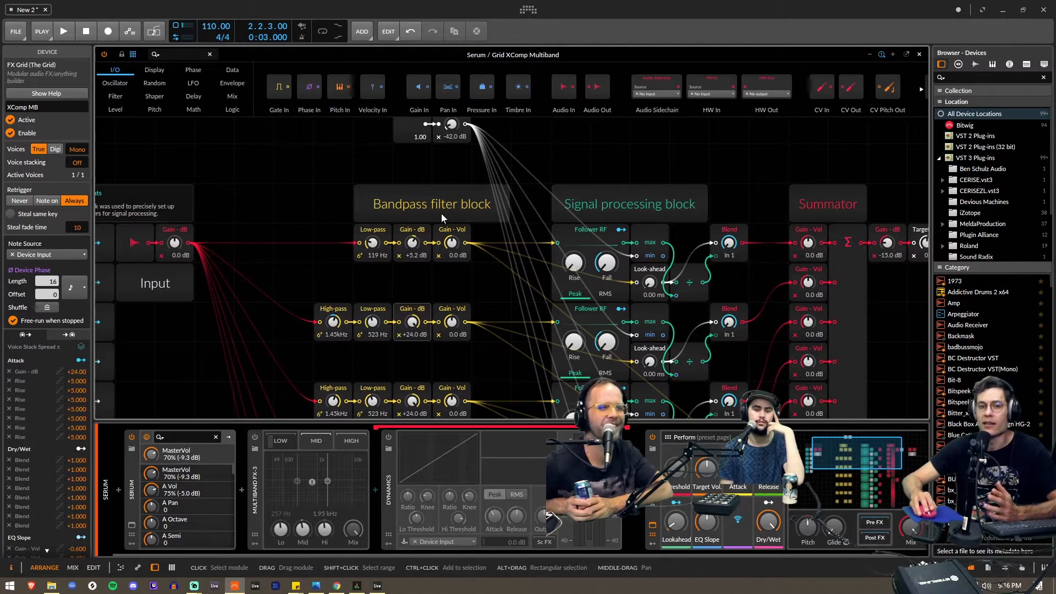
scroll(392, 211, "down", 2)
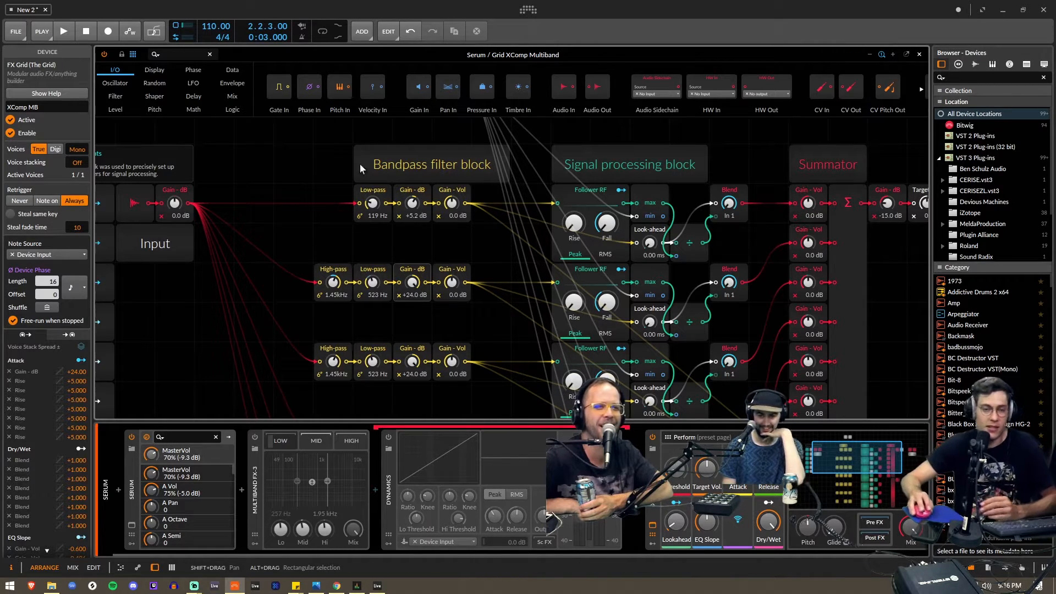
left_click(919, 54)
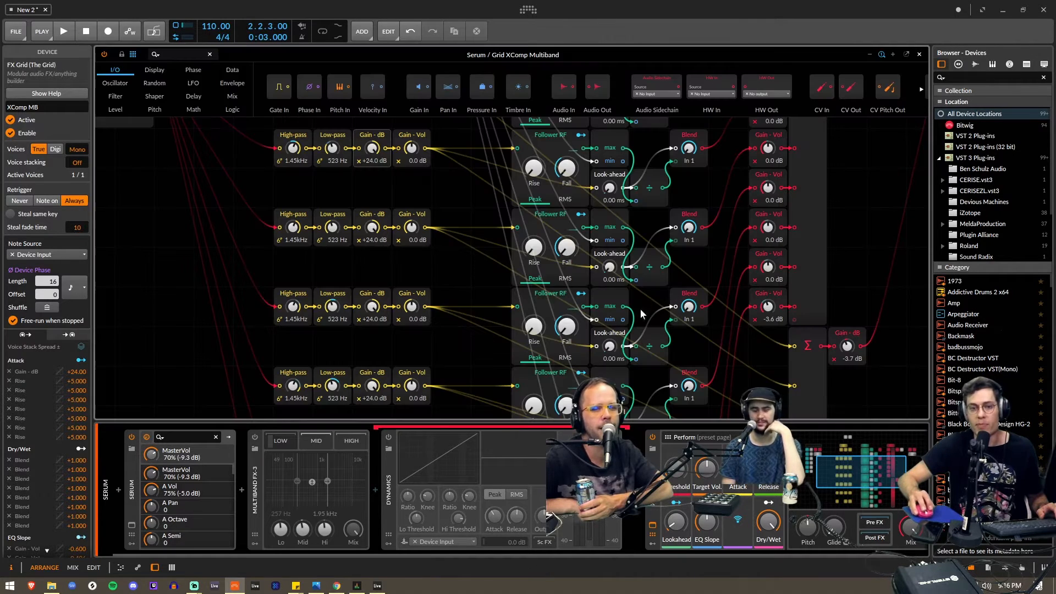
- Select a block of modules in the Grid patch to trace their wiring from the threshold, and close the patch view
left_click_drag(642, 314, 611, 338)
left_click_drag(457, 185, 811, 342)
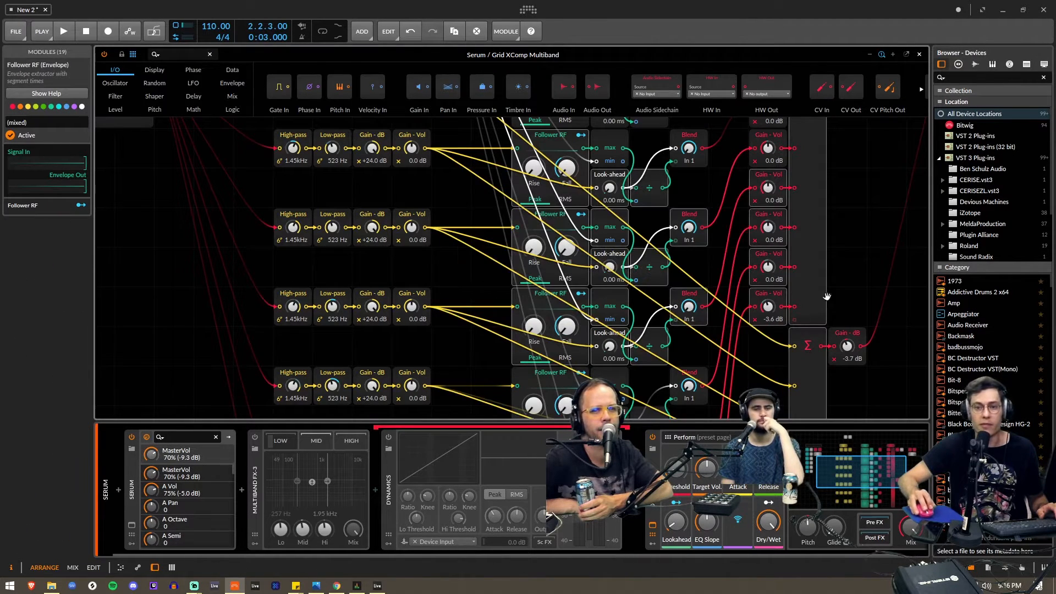
mouse_move(865, 454)
left_mouse_down()
mouse_move(861, 487)
mouse_move(868, 456)
left_mouse_up()
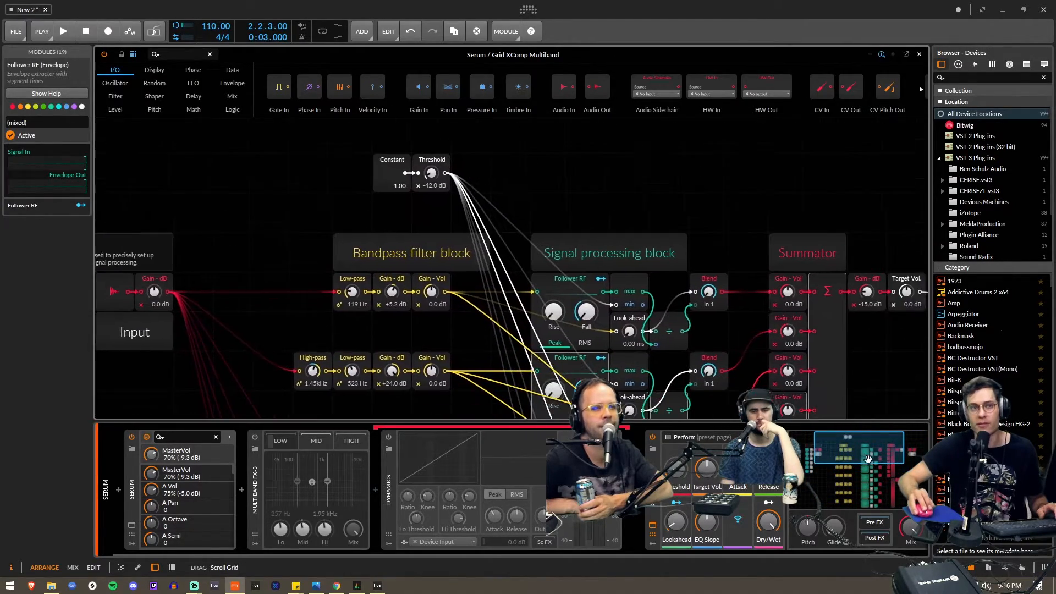
left_click(918, 55)
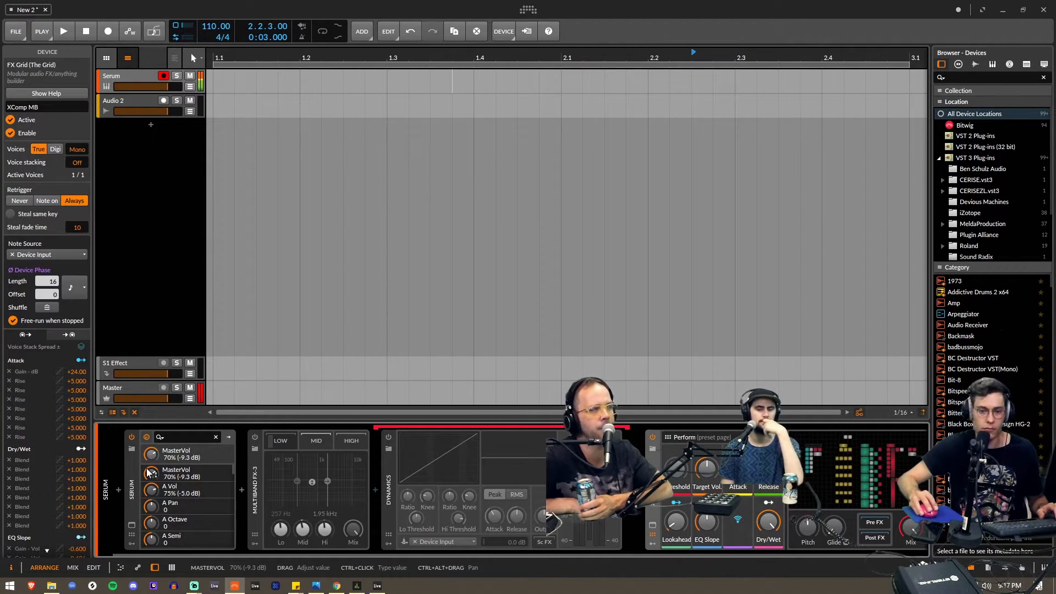
mouse_move(148, 473)
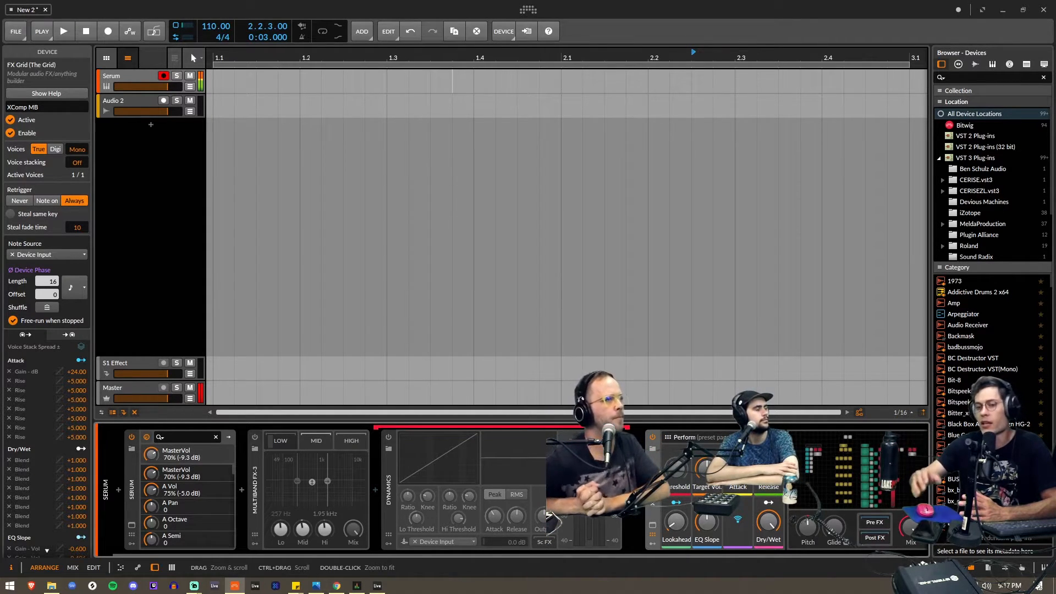
key("ctrl+e")
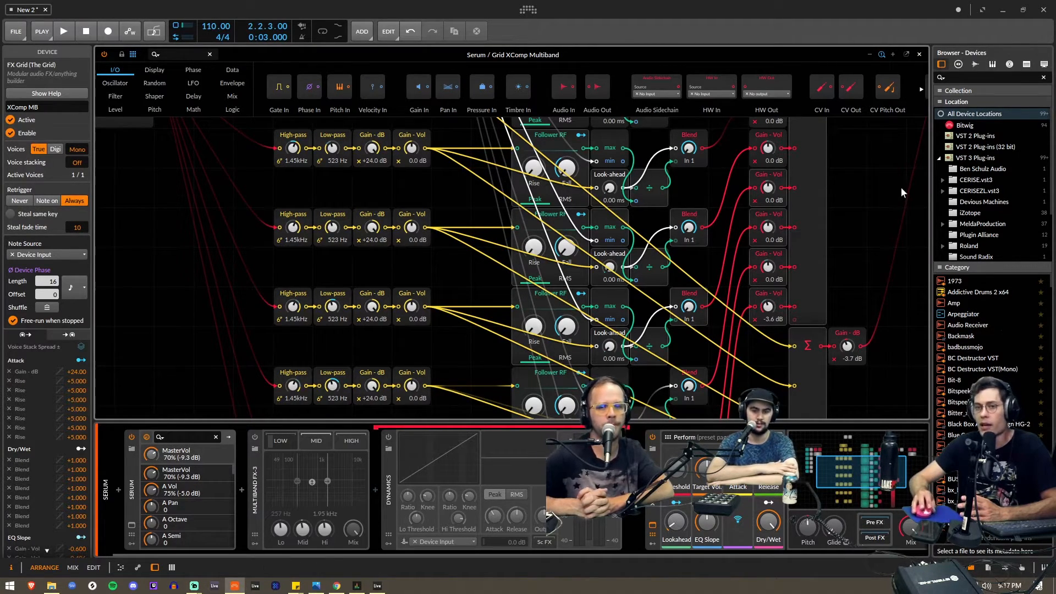
left_click(1043, 11)
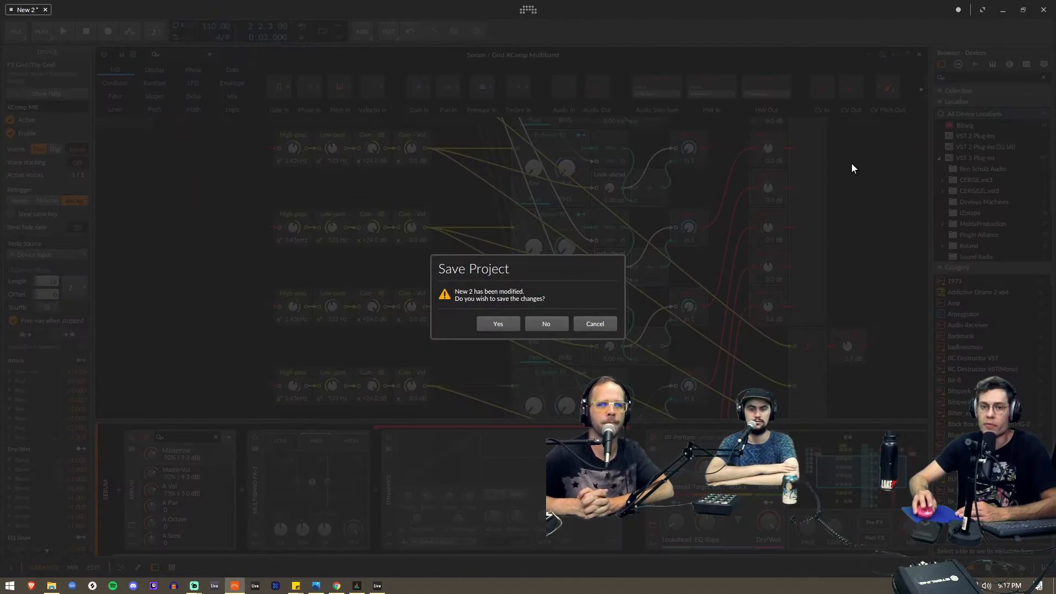
left_click(603, 321)
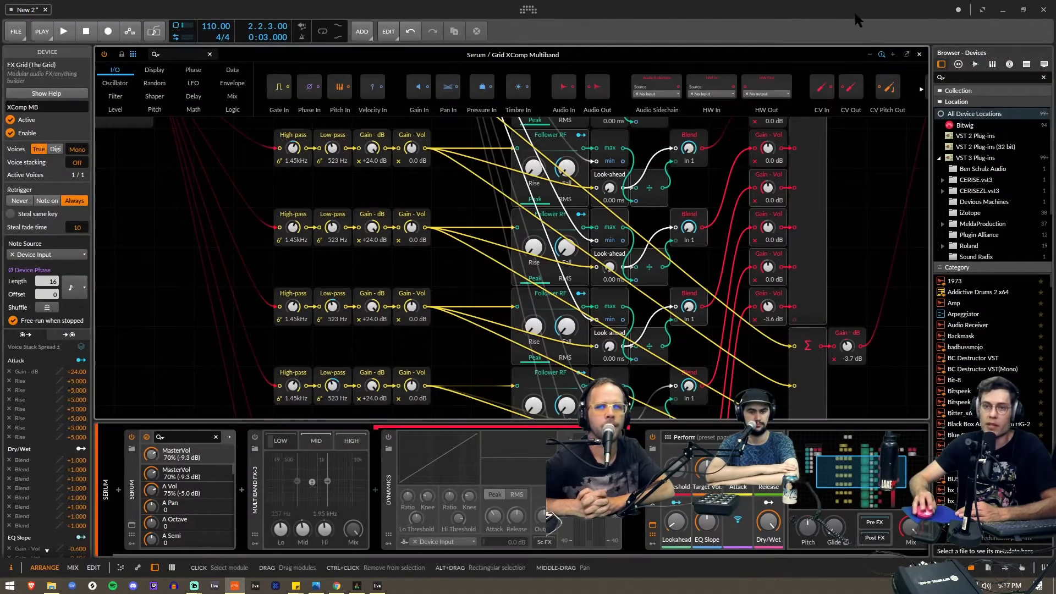
left_click(919, 54)
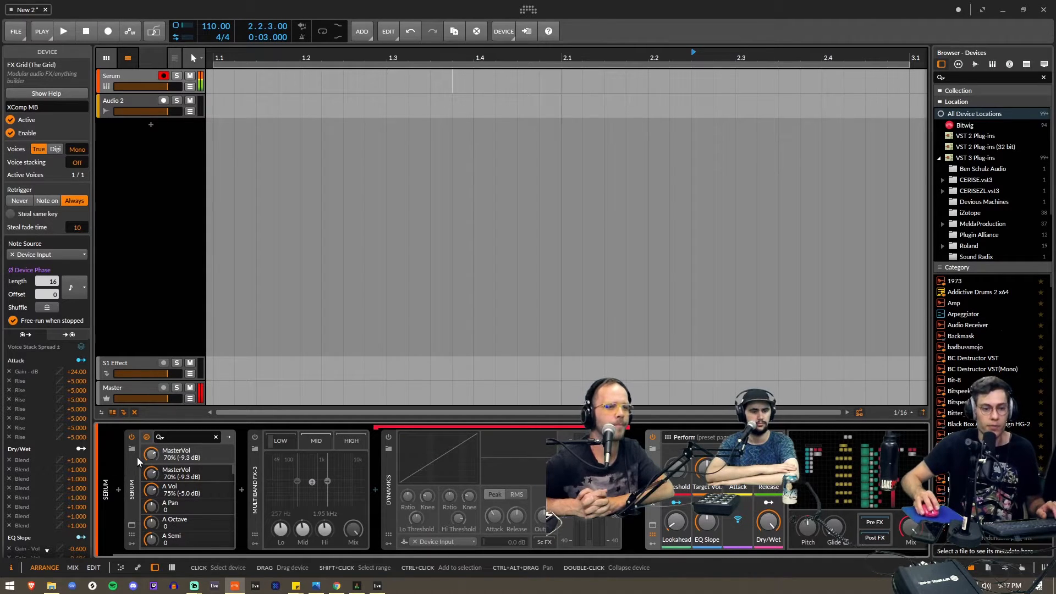
- Turn on arranger overdub and show the Serum track's device chain again
key("a")
key("a")
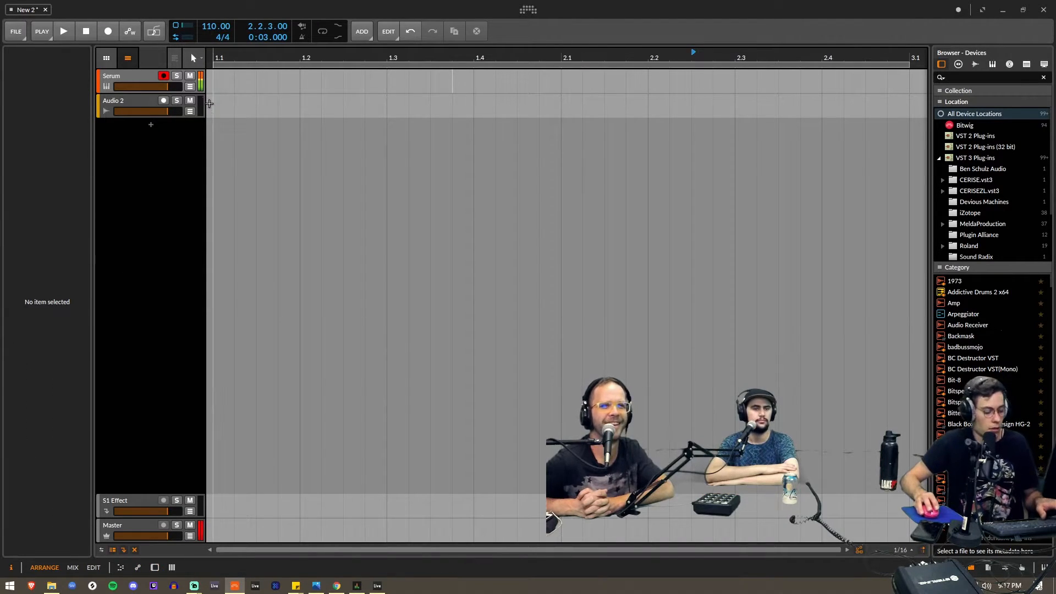
key("o")
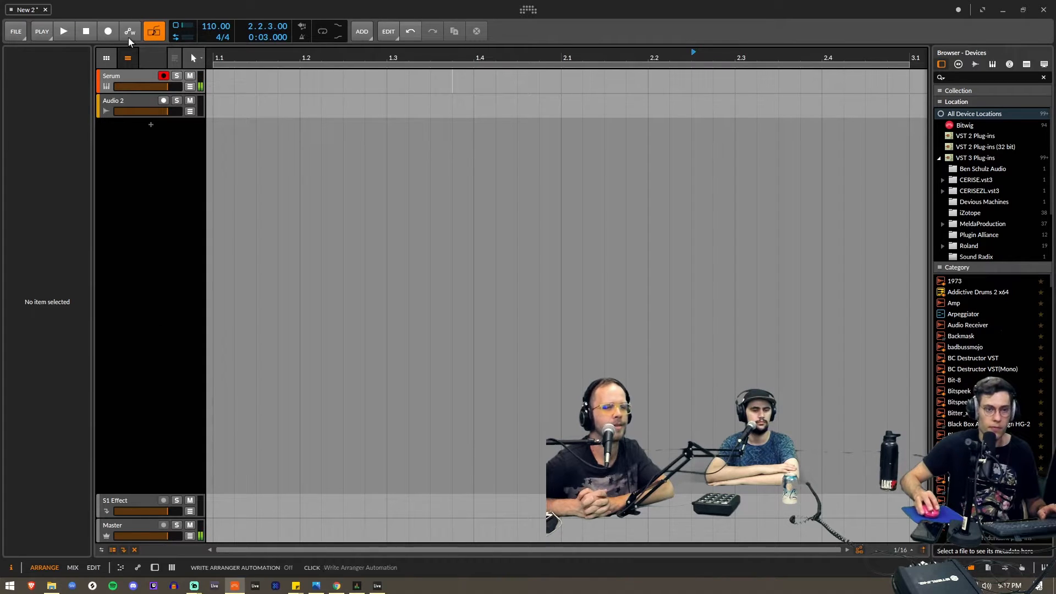
key("d")
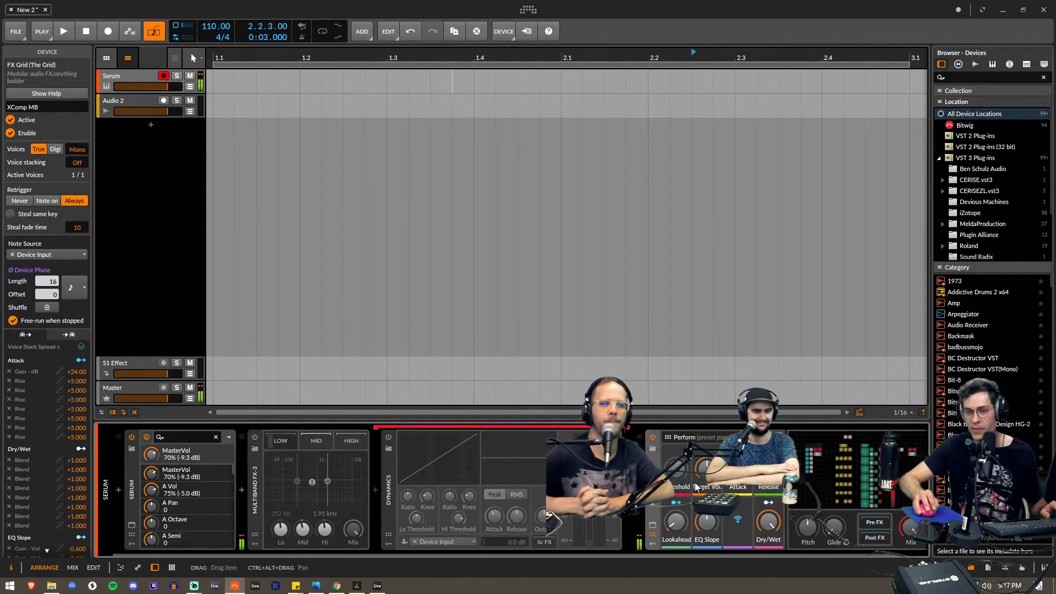
- Bypass and re-enable the XComp MB device to compare the Serum sound with and without the compression
left_click(653, 438)
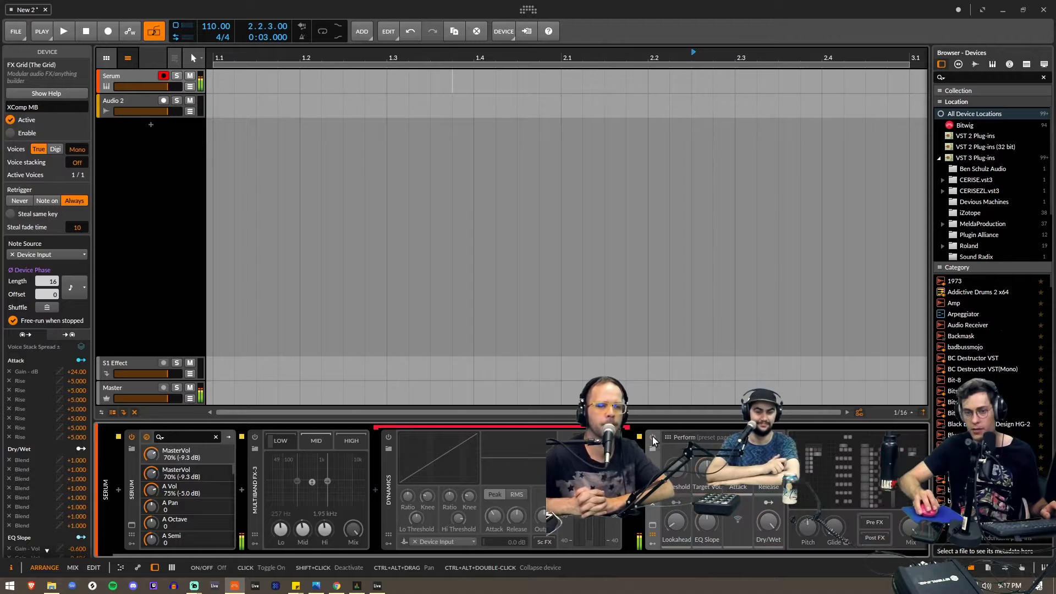
left_click(653, 437)
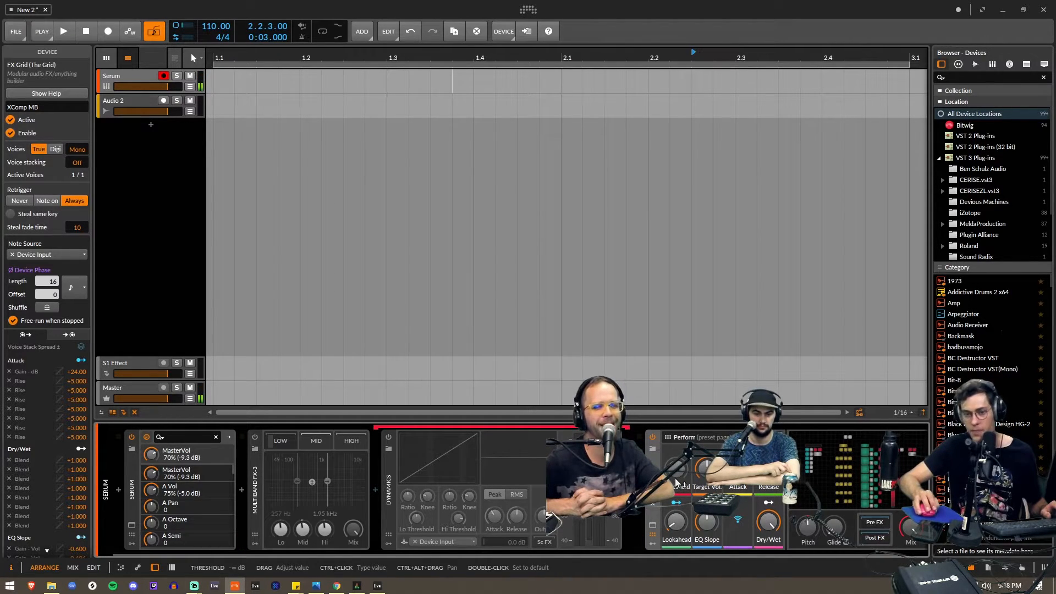
left_click(770, 525)
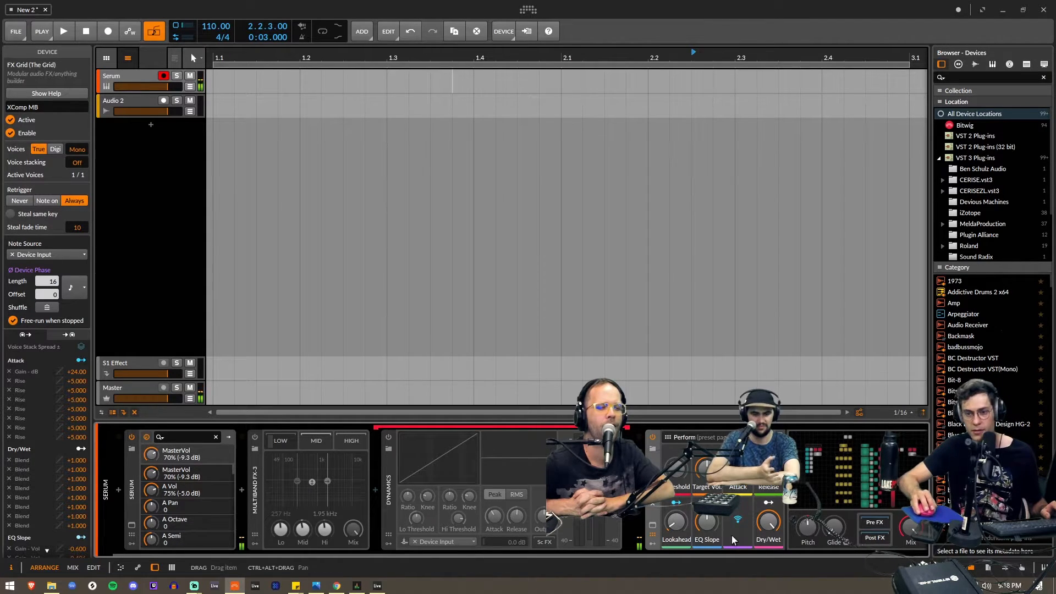
- Adjust the Threshold, EQ Slope, Attack and Mix of the XComp MB device to hear how each affects the Serum sound
left_click_drag(676, 469, 738, 461)
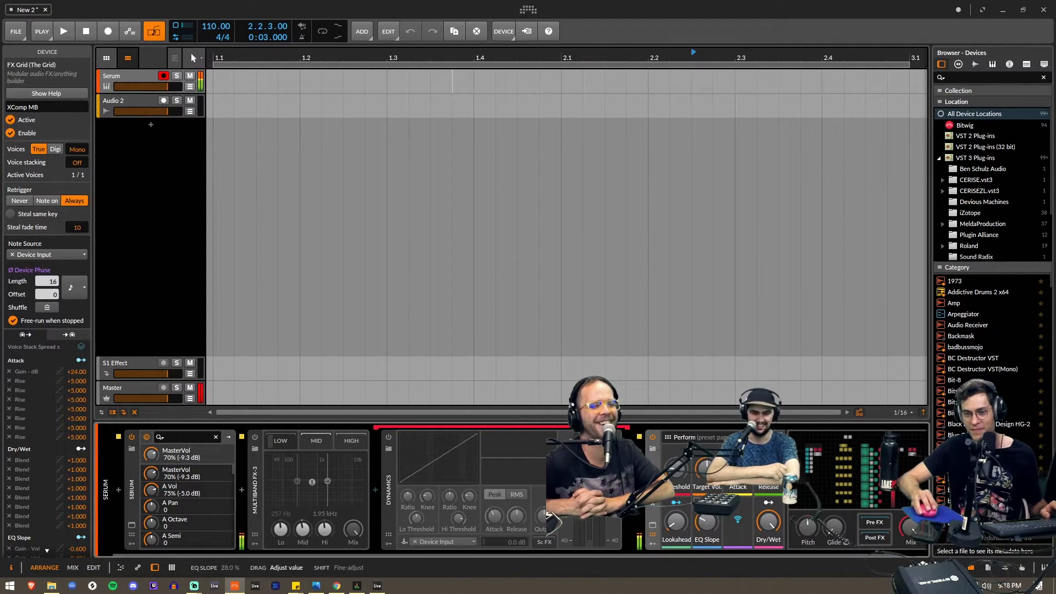
left_click_drag(707, 522, 676, 523)
left_click_drag(768, 469, 738, 458)
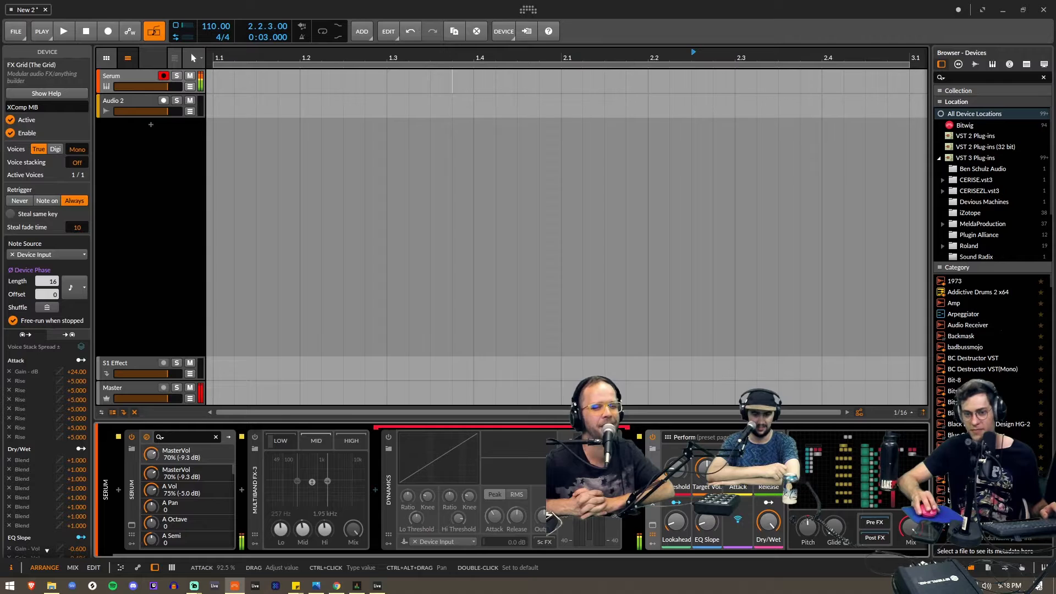
left_click_drag(907, 528, 907, 567)
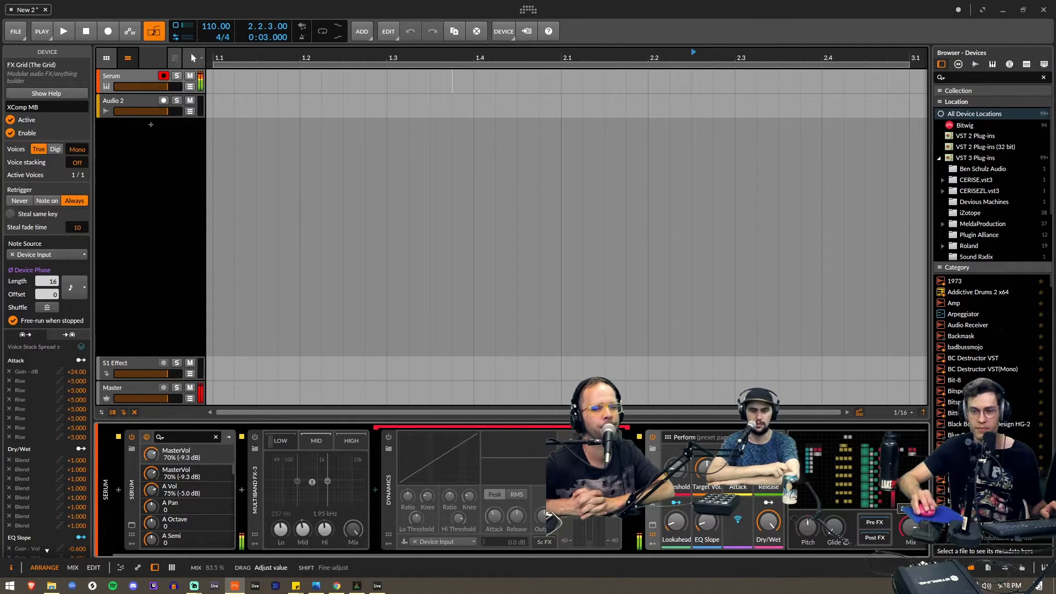
left_click_drag(907, 528, 907, 528)
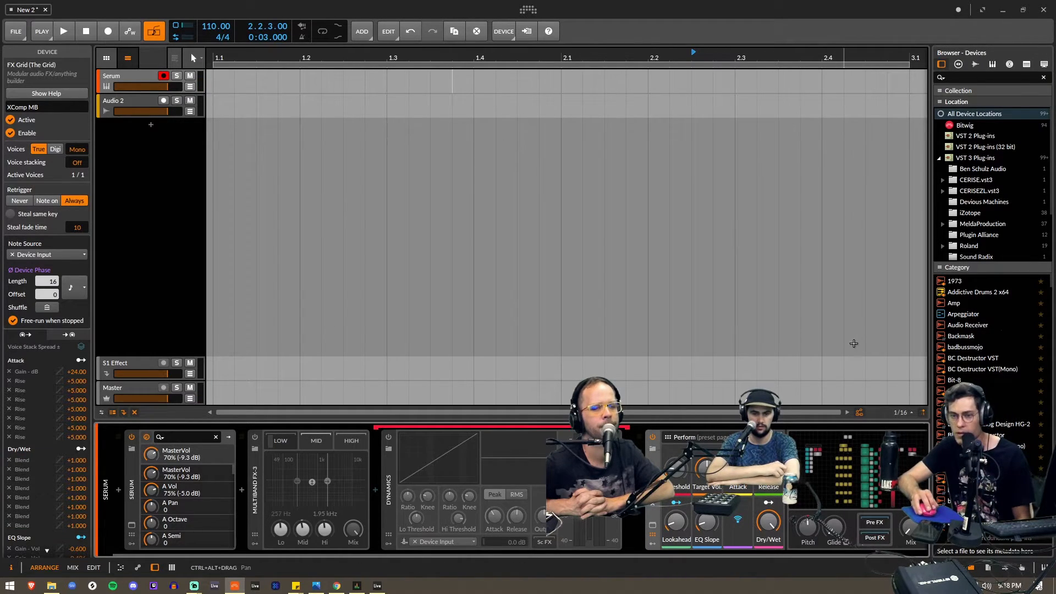
- Show the modulators of the XComp MB device, examine the Attack and Lookahead macros, and hide the modulators again
left_click(654, 543)
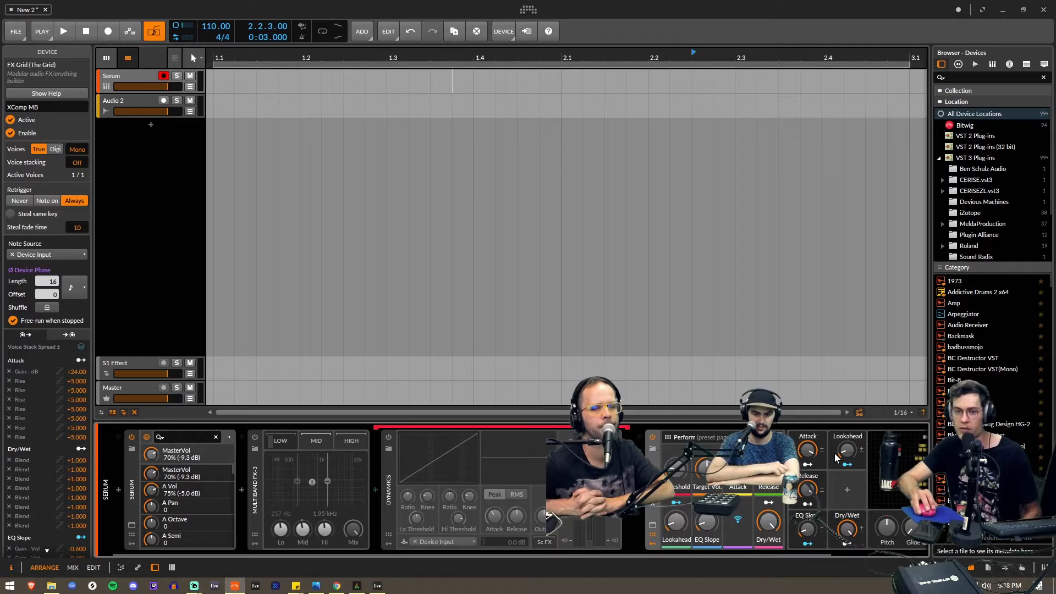
mouse_move(812, 452)
left_mouse_down()
mouse_move(811, 484)
mouse_move(812, 447)
left_mouse_up()
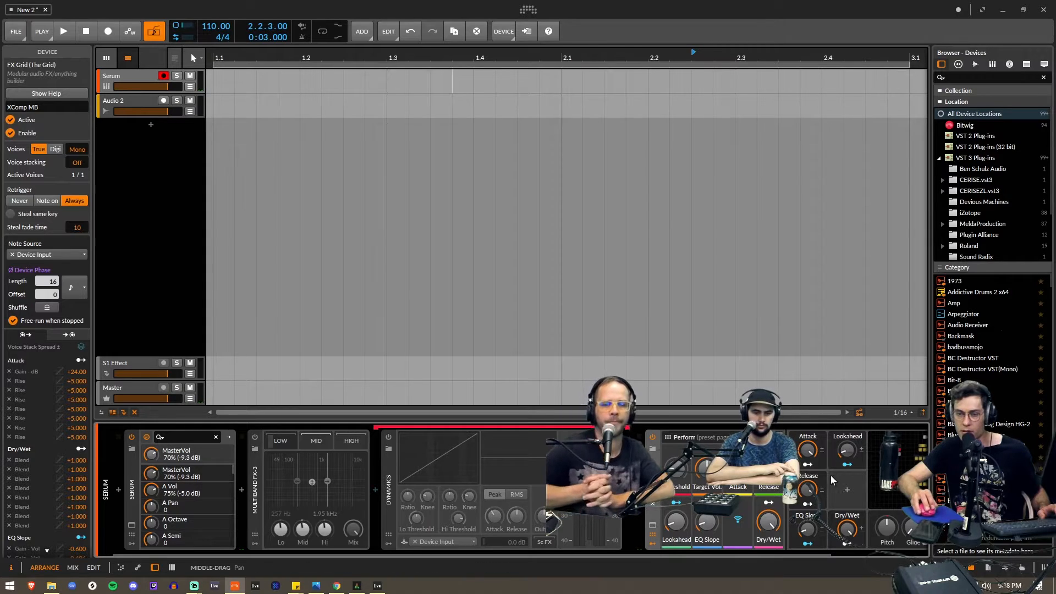
left_click(653, 536)
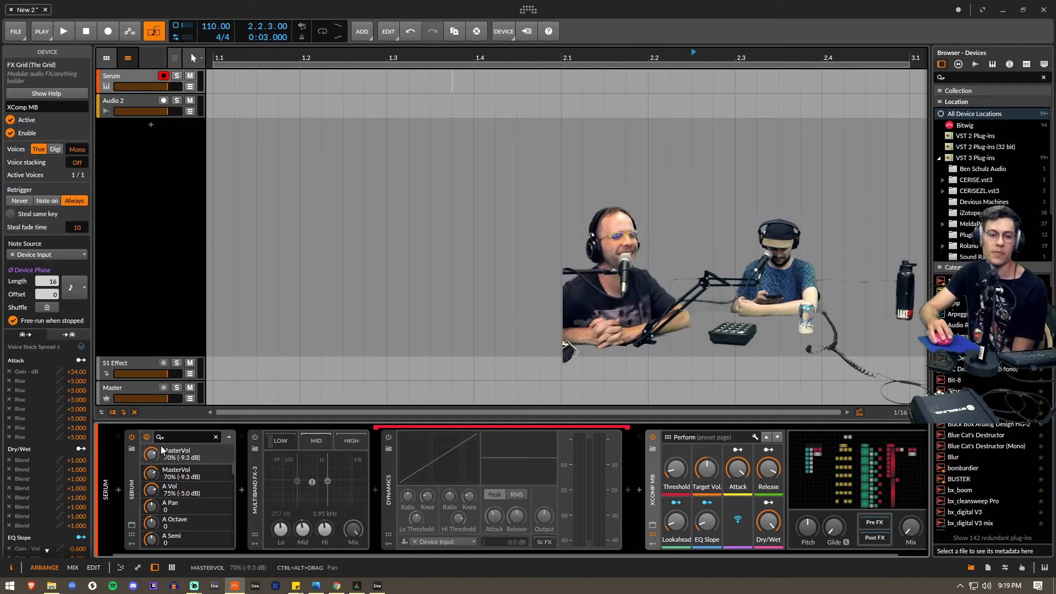
- Open the Serum plug-in window and show its effects rack, dismissing the preset browser without loading anything
left_click(132, 449)
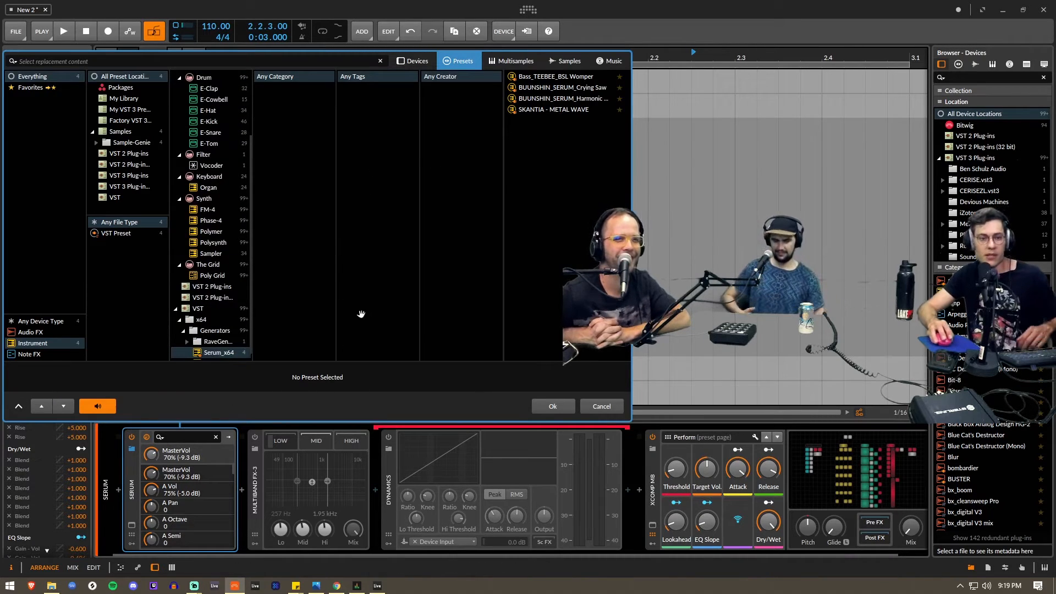
left_click(603, 406)
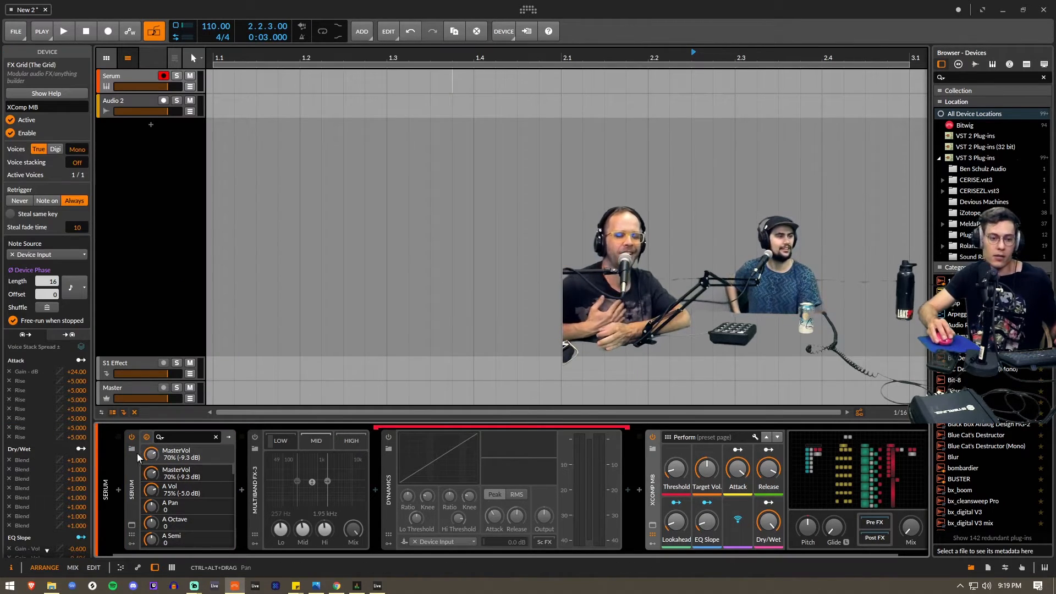
left_click(131, 526)
left_click(710, 35)
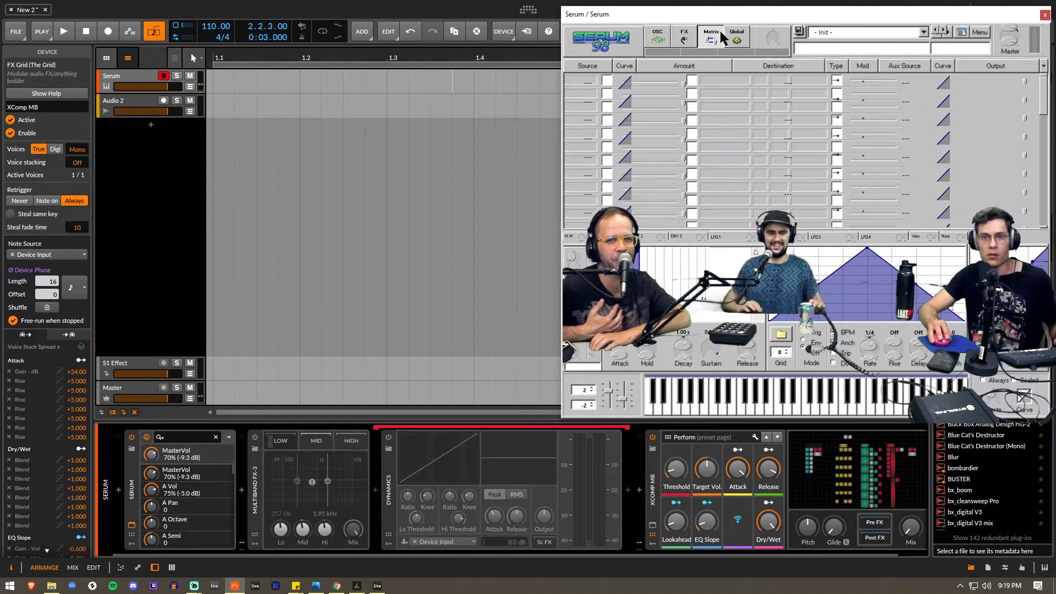
left_click(691, 36)
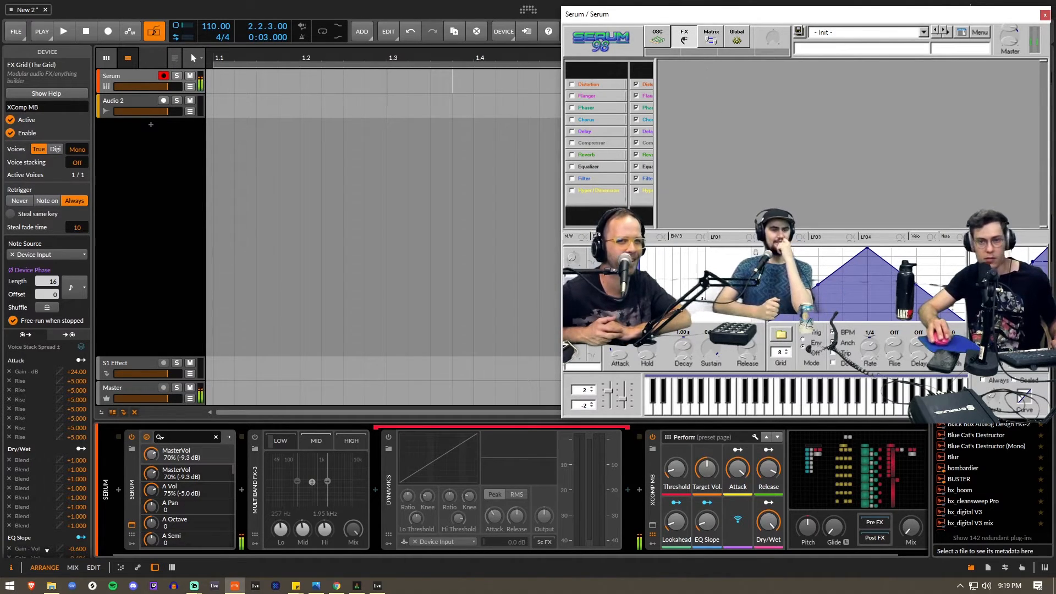
- Try to enable Serum's Reverb, then move the Serum window over the arranger and shrink it
left_click(572, 155)
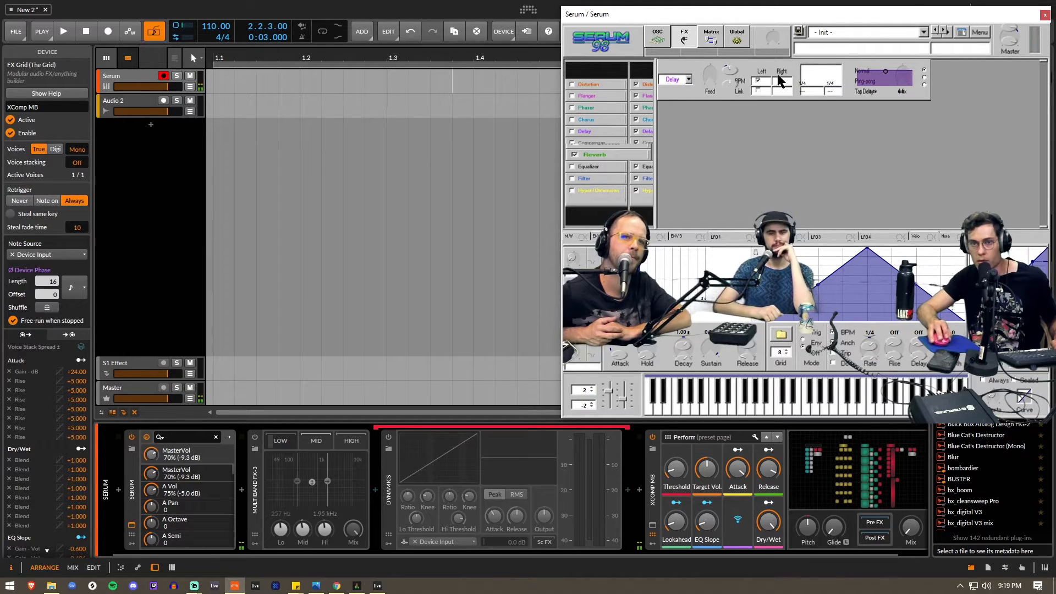
left_click_drag(864, 8, 677, 17)
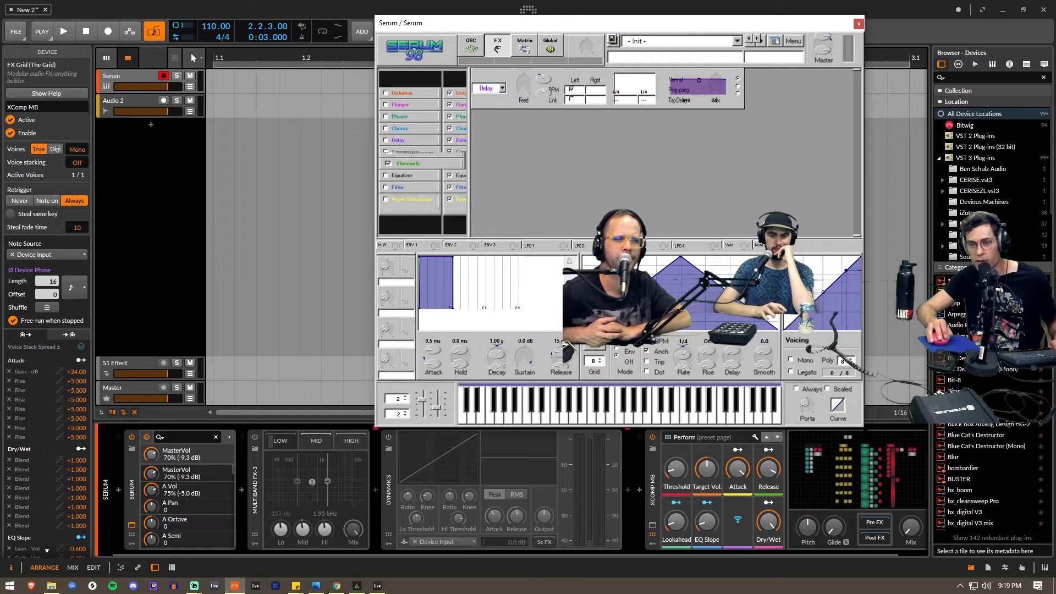
left_click_drag(862, 426, 729, 316)
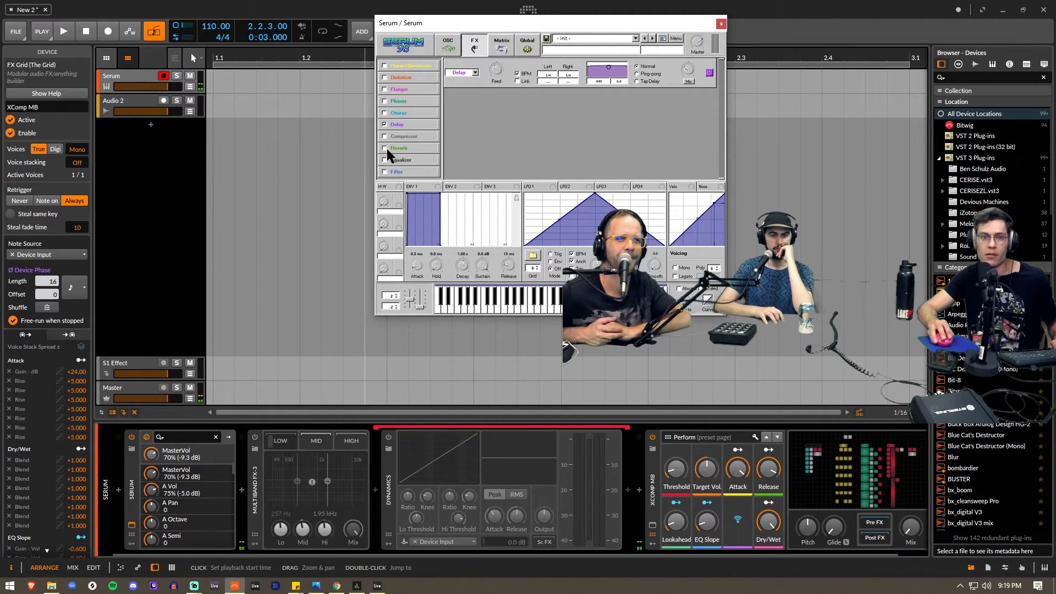
- Turn off Serum's Delay and enable its Reverb with the wet mix at 34
left_click(384, 124)
left_click(384, 148)
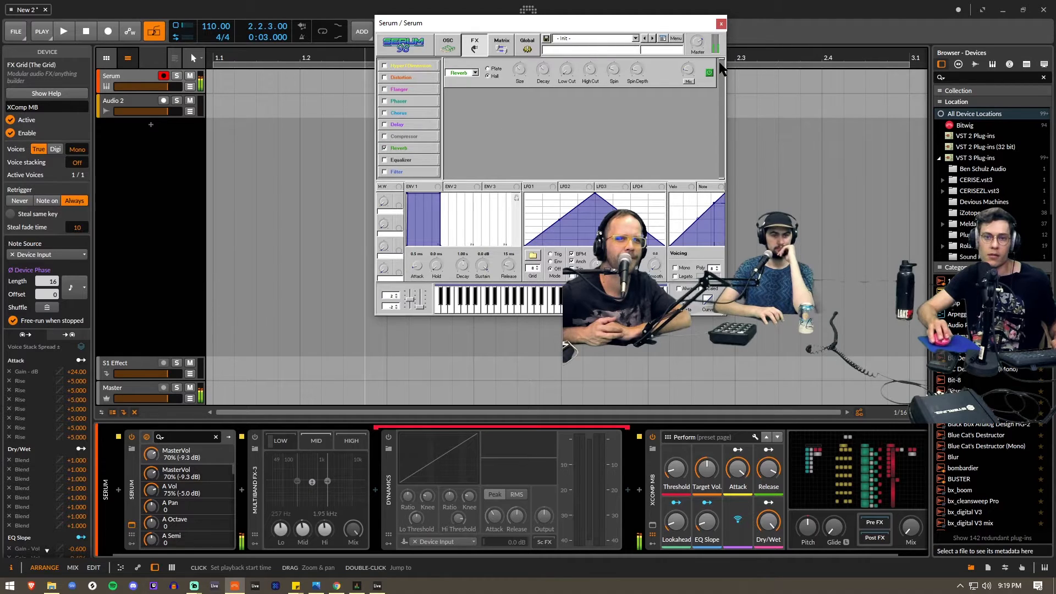
left_click_drag(687, 74, 691, 62)
- Lower the Attack and Release of the XComp MB device and bring its Threshold down to the minimum
left_click(738, 469)
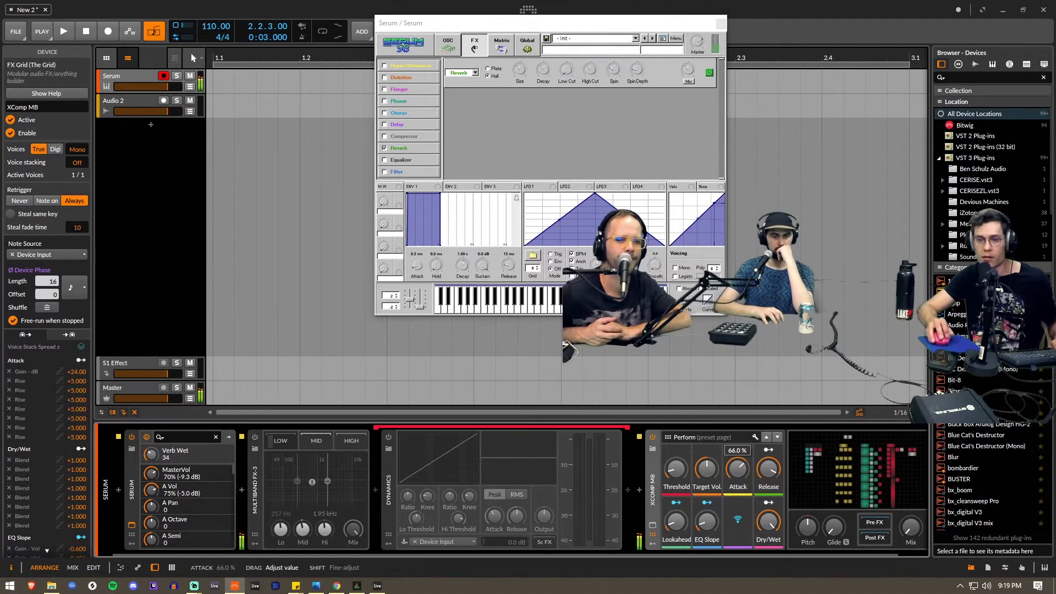
left_click_drag(738, 469, 738, 458)
left_click_drag(675, 472, 676, 487)
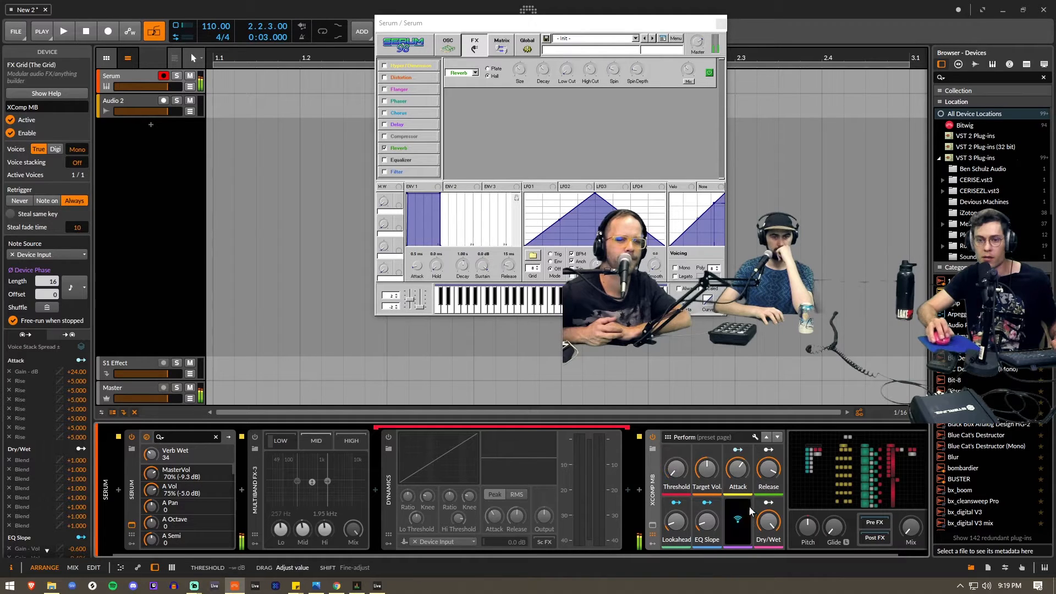
left_click(768, 468)
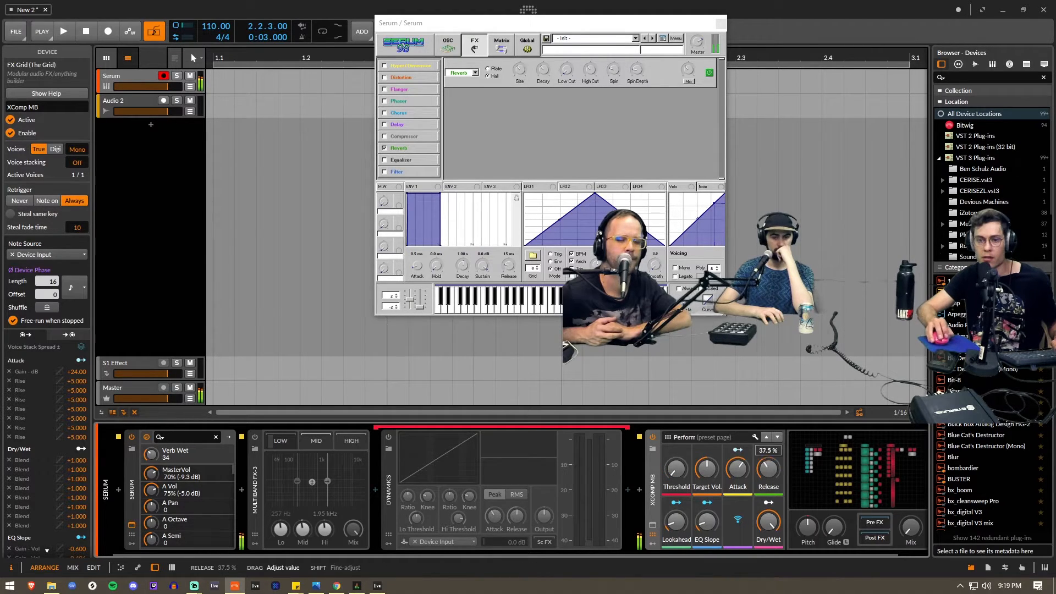
left_click(738, 468)
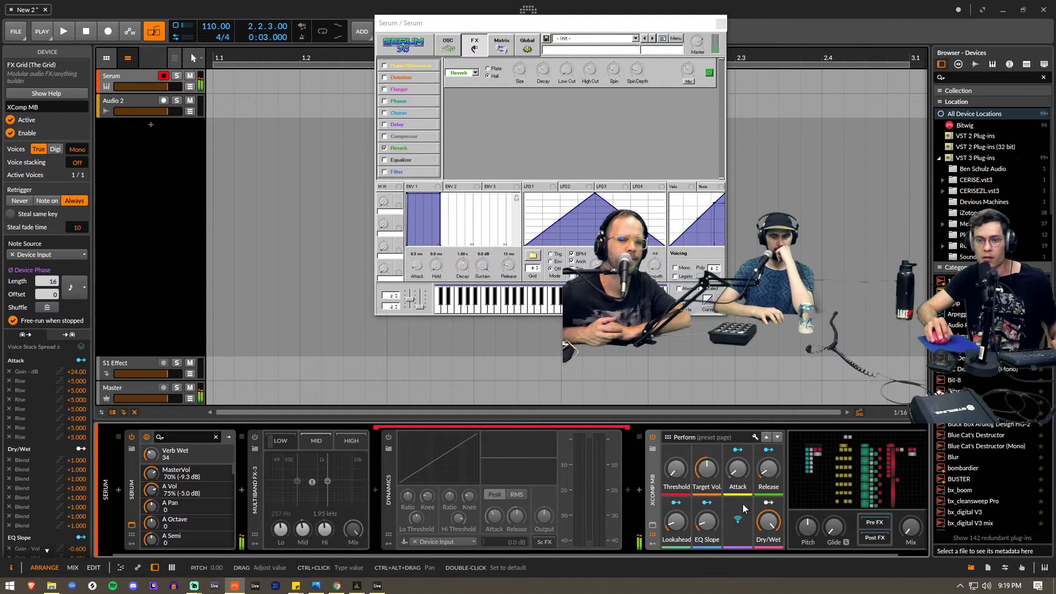
- Try a Pitch of about 35.5 on XComp MB and reset it, raise the Threshold, and close the Serum window
left_click_drag(806, 528, 806, 503)
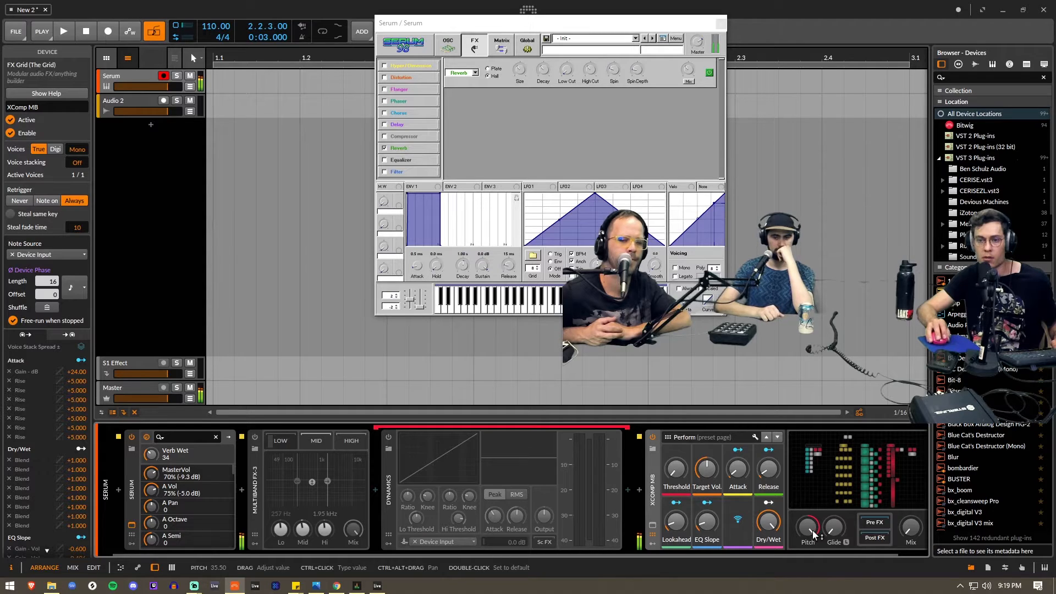
double_click(813, 530)
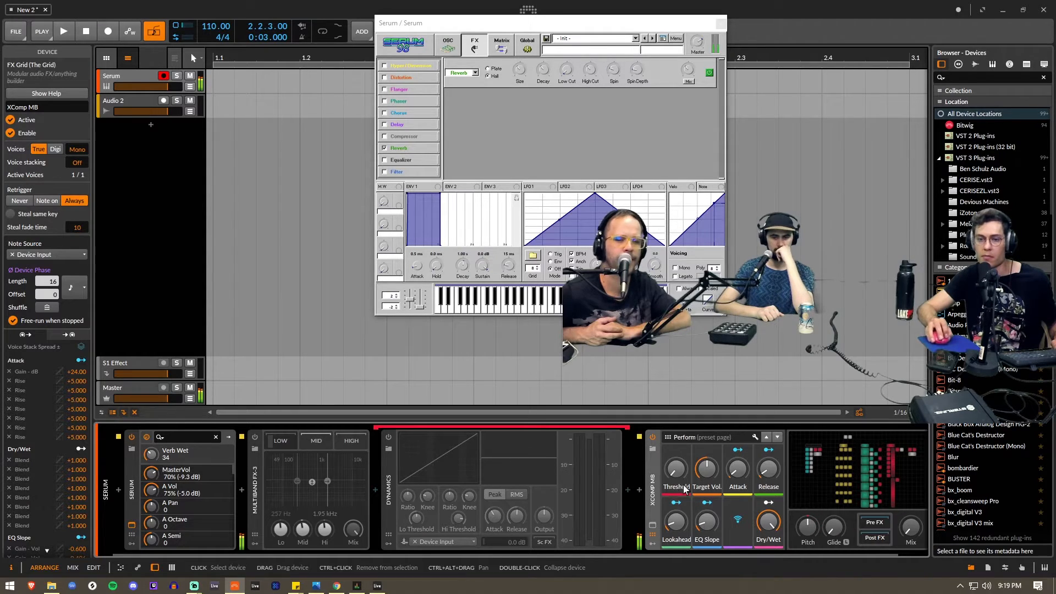
left_click_drag(682, 470, 677, 470)
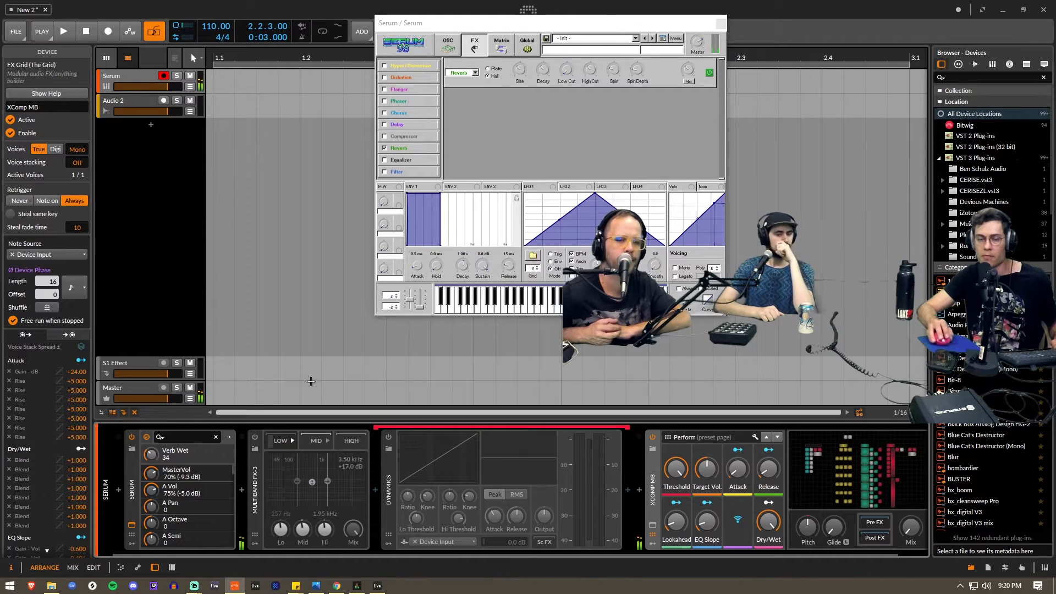
left_click(721, 24)
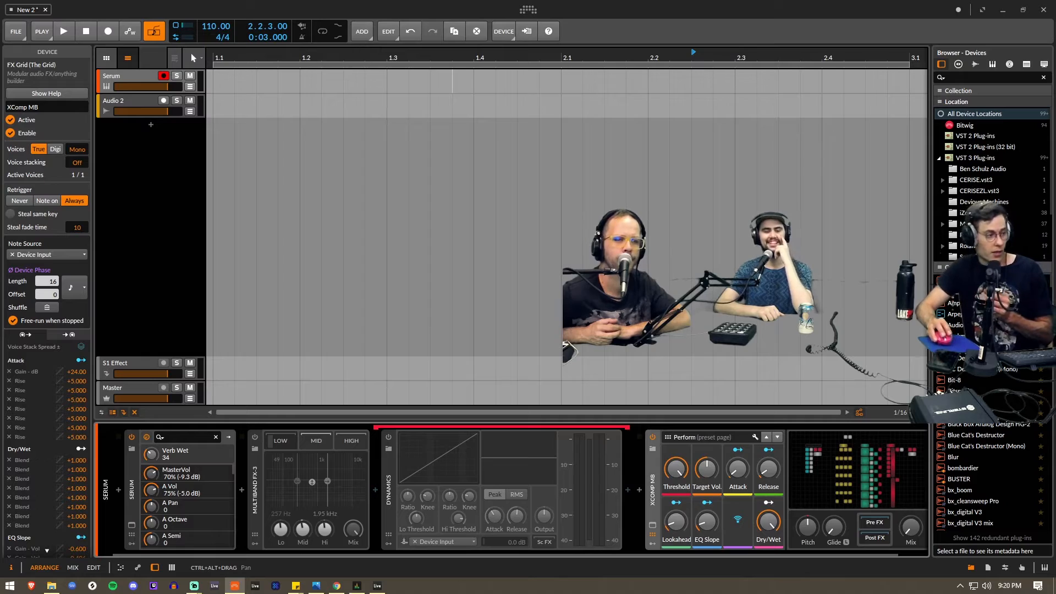